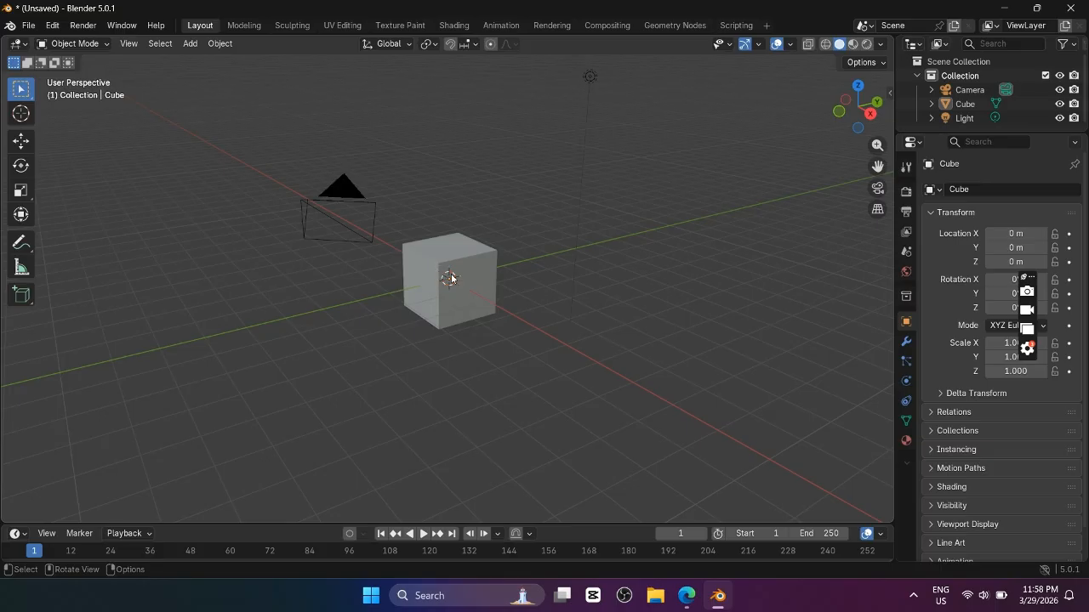
Step: Look over the default cube scene, check the Blender download page in the browser, and return to Blender
middle_drag(456, 281, 481, 296)
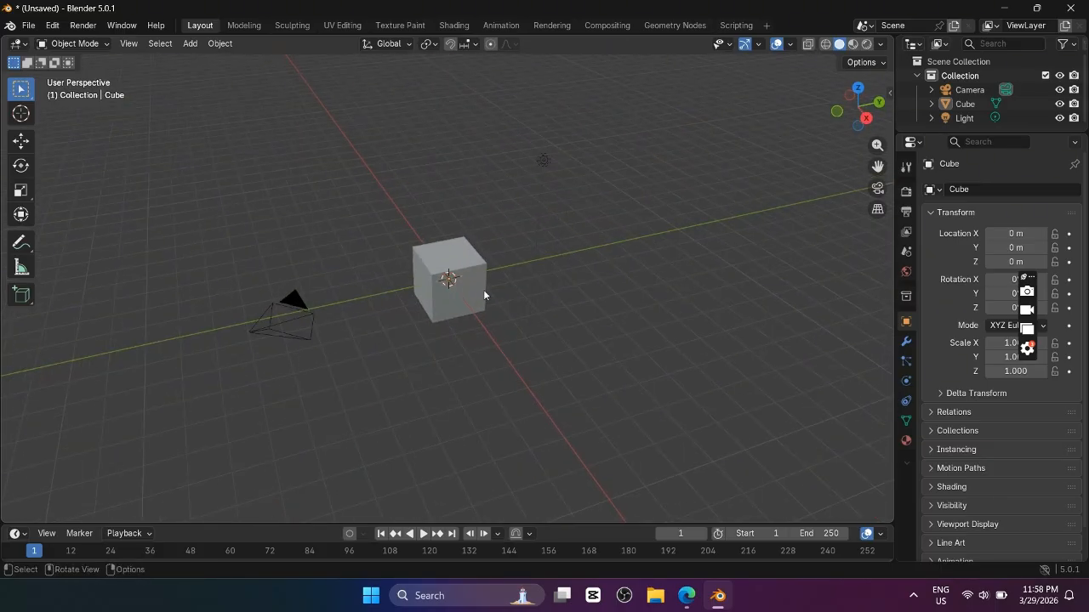
scroll(487, 293, down, 1)
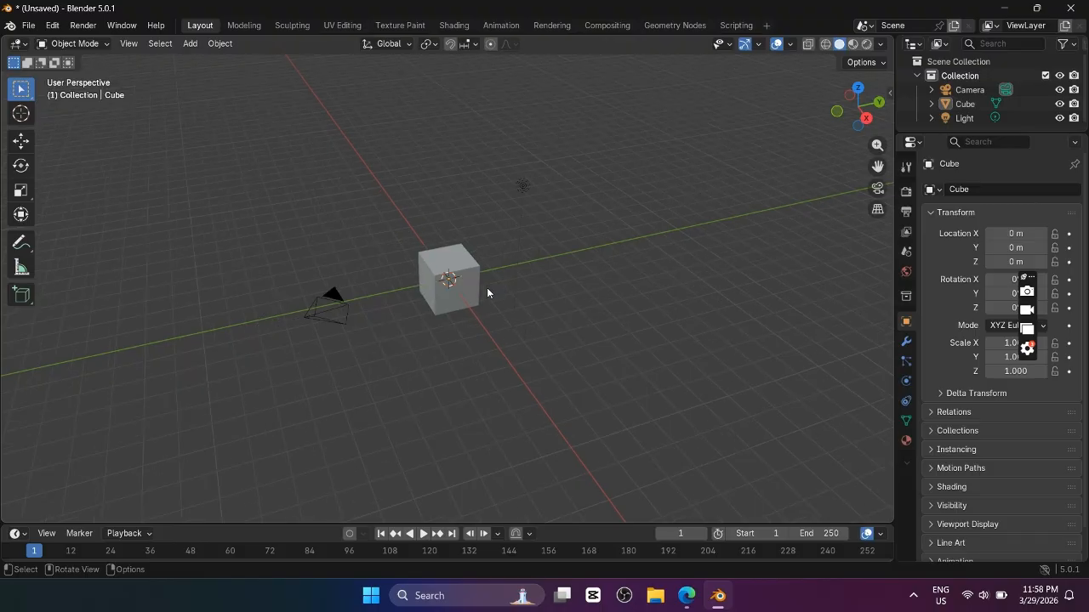
middle_drag(486, 287, 461, 283)
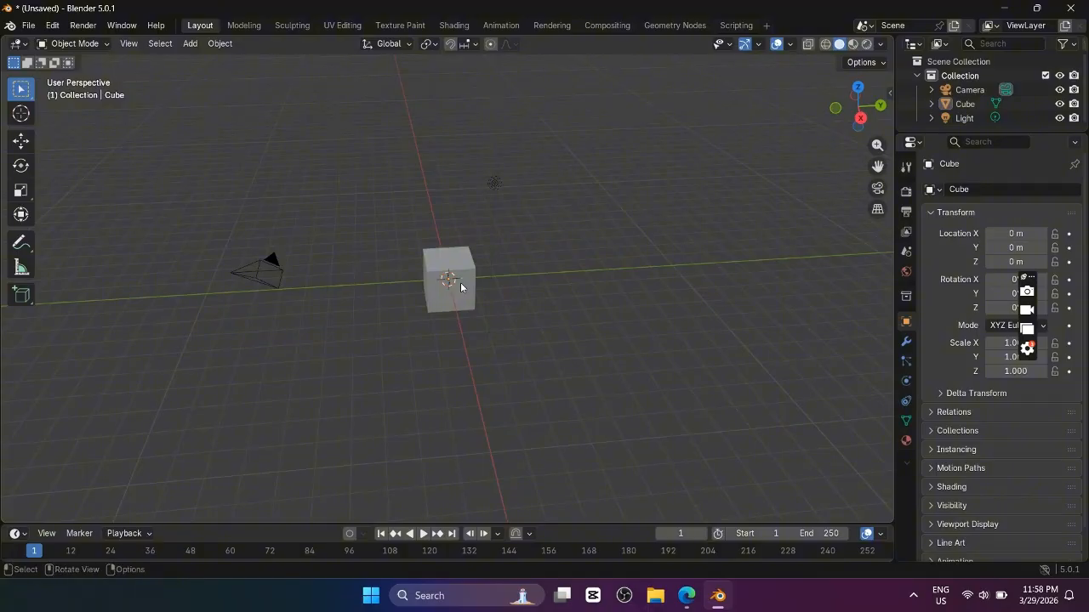
scroll(537, 298, up, 2)
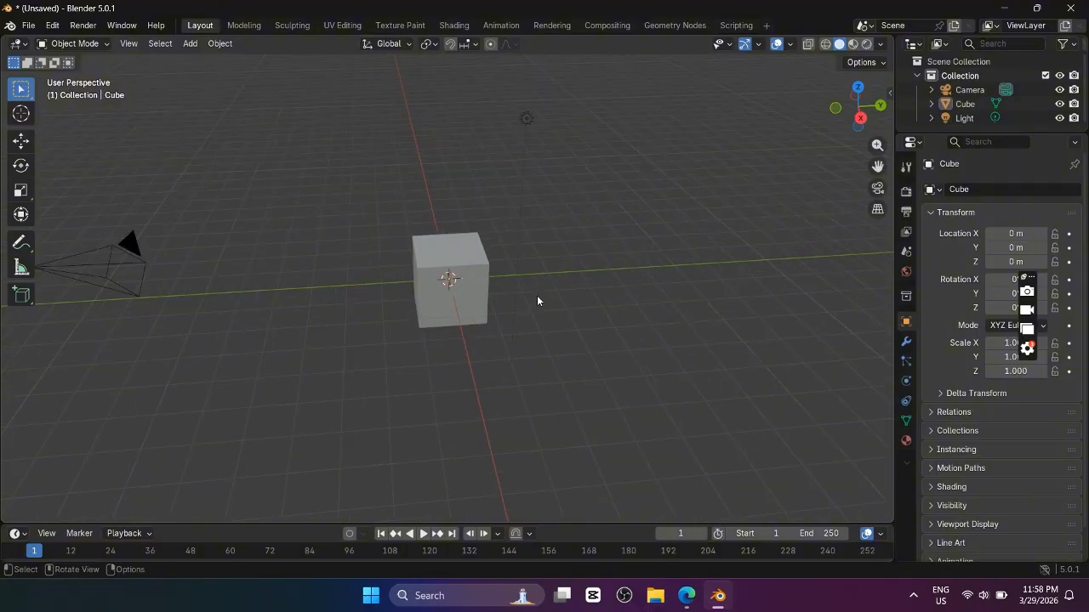
key(alt+Tab)
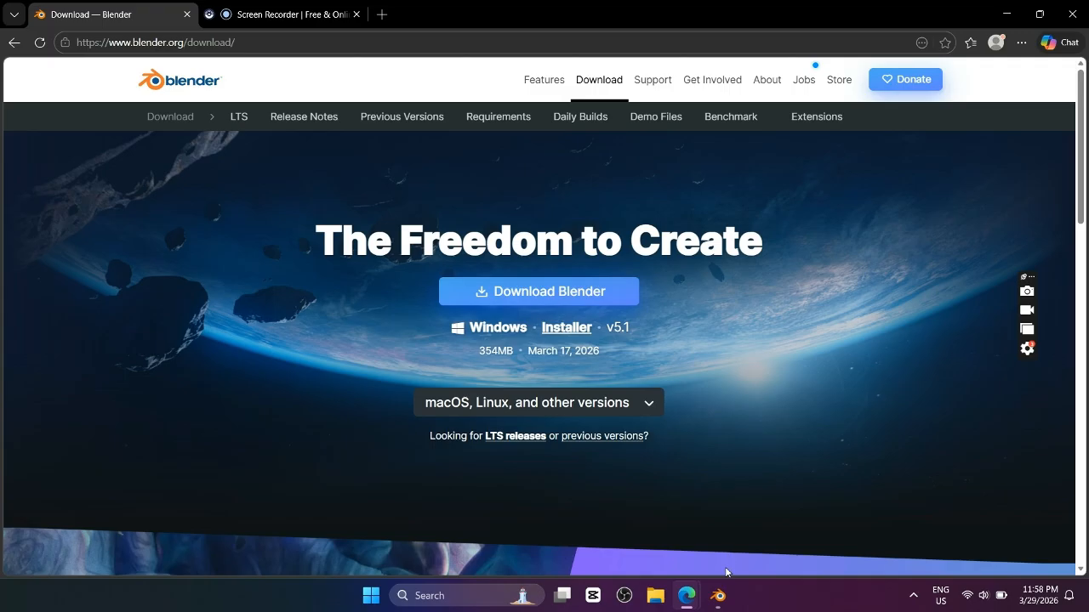
click(718, 595)
Step: Enlarge the timeline area below the 3D viewport and move the playhead to frame 0
scroll(440, 286, down, 2)
middle_drag(440, 287, 440, 335)
scroll(357, 269, up, 3)
middle_drag(358, 269, 274, 209)
scroll(328, 233, down, 4)
middle_drag(328, 233, 425, 230)
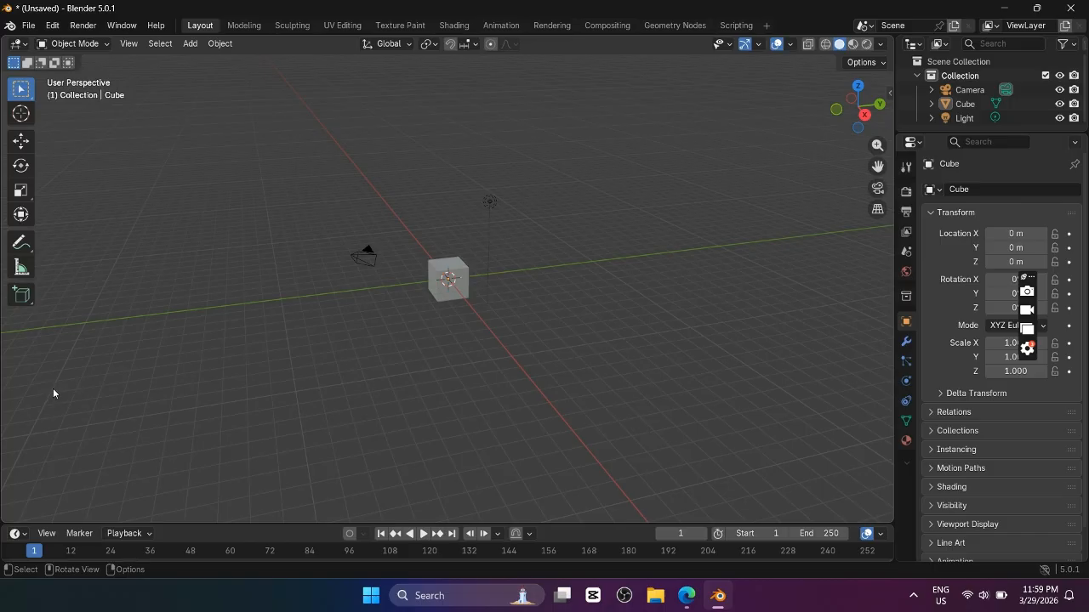
drag(175, 520, 209, 331)
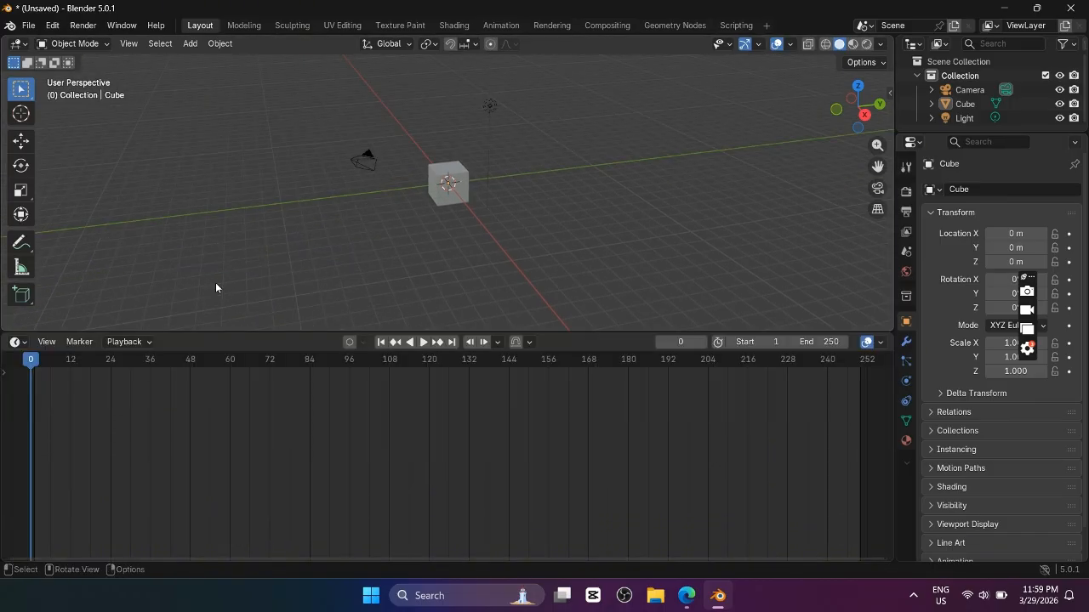
click(170, 361)
key(Escape)
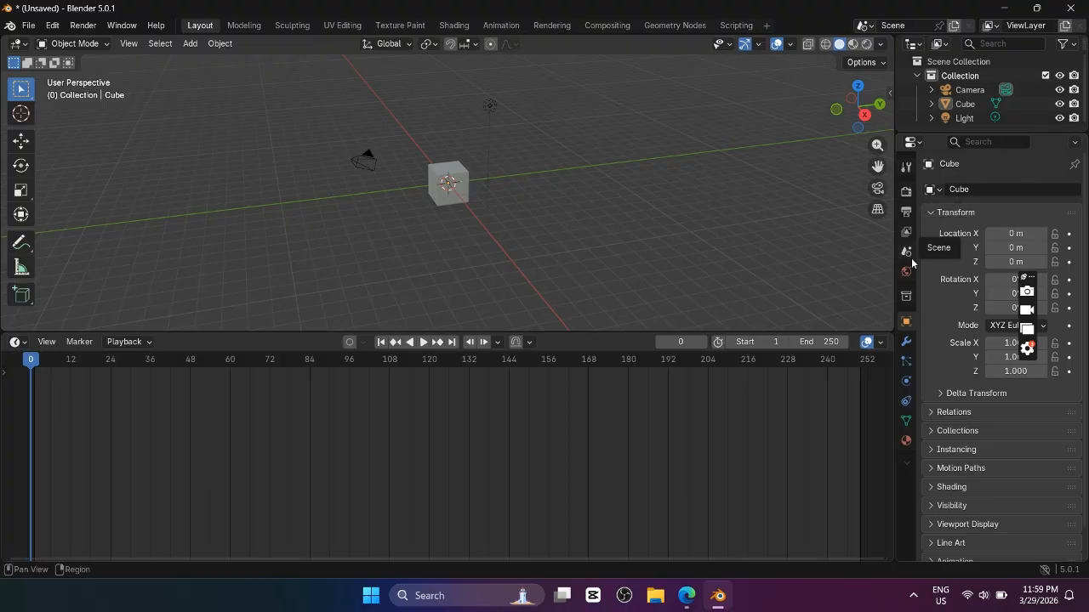
Step: Shrink the timeline area to give the 3D viewport more height
scroll(993, 314, down, 2)
scroll(992, 314, up, 2)
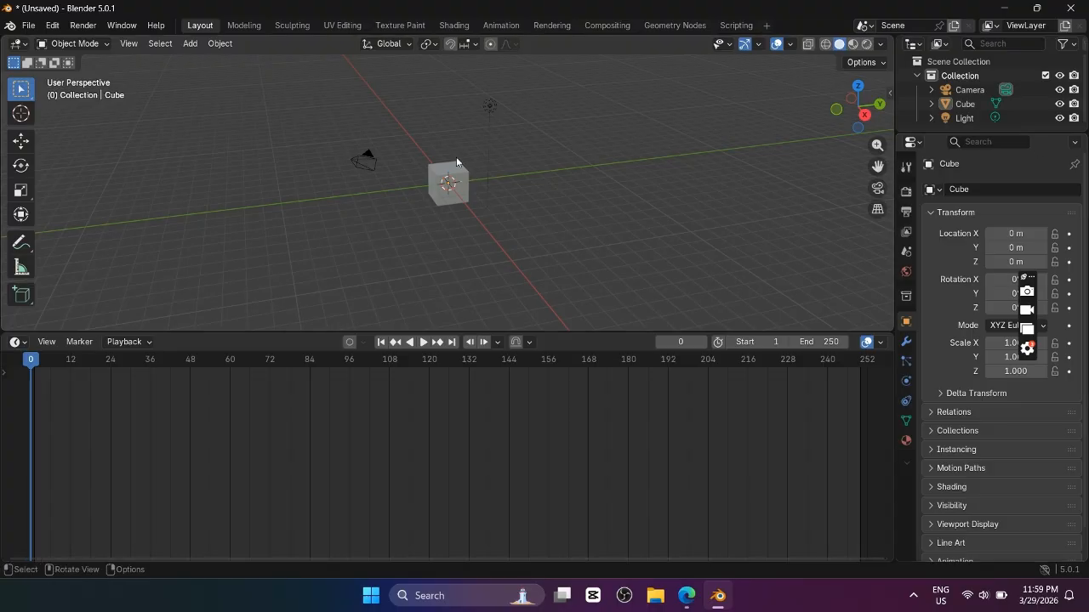
scroll(456, 156, up, 6)
scroll(458, 141, down, 10)
scroll(510, 121, up, 8)
scroll(535, 120, down, 3)
middle_drag(498, 145, 544, 209)
drag(544, 332, 586, 476)
middle_drag(586, 463, 477, 238)
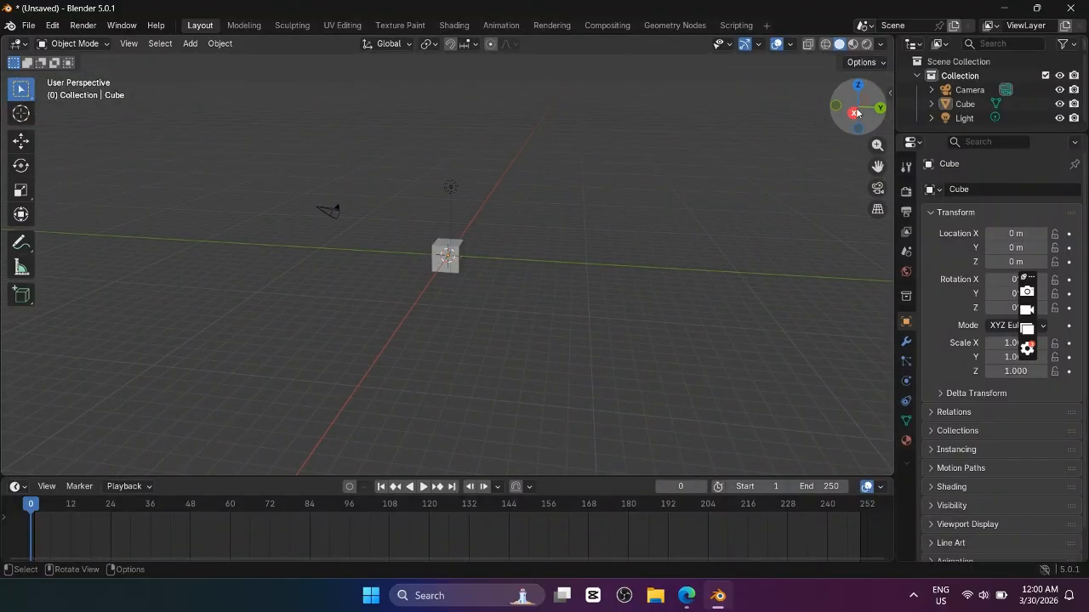
Step: Select the cube together with the light in the 3D viewport
scroll(561, 242, up, 8)
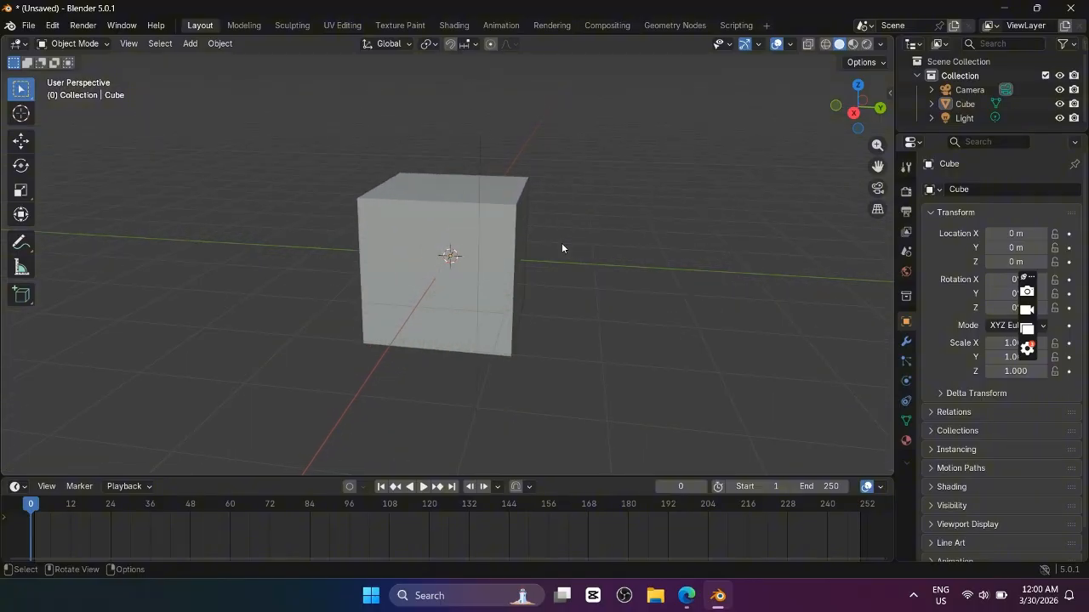
click(498, 218)
middle_drag(568, 243, 399, 180)
scroll(561, 200, down, 4)
scroll(453, 192, up, 2)
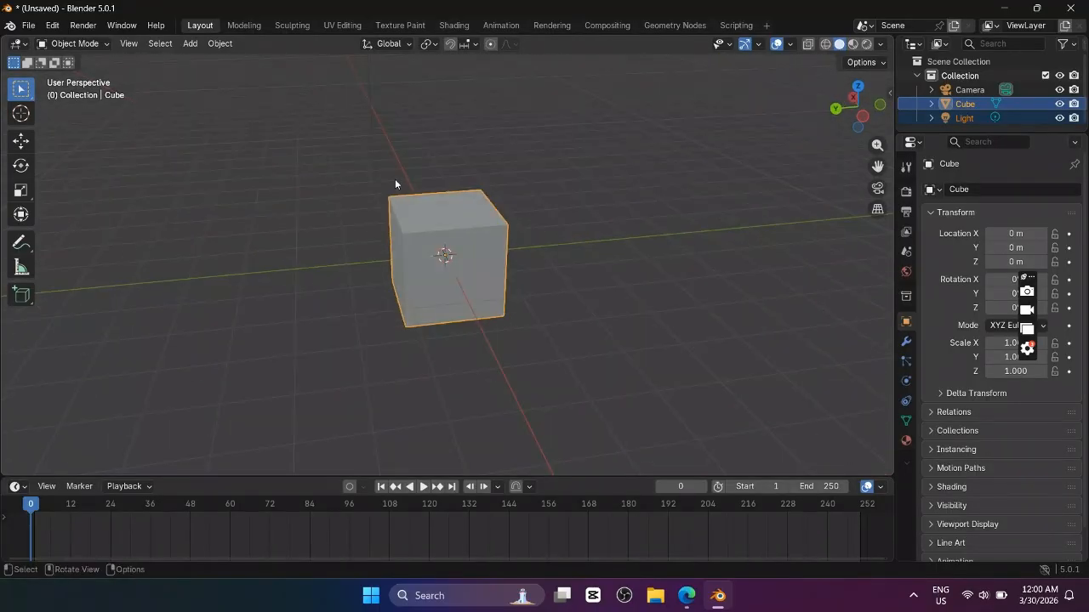
Step: Toggle the viewport between the camera view and the user perspective several times to compare them
drag(876, 147, 876, 175)
click(878, 189)
click(878, 190)
click(878, 189)
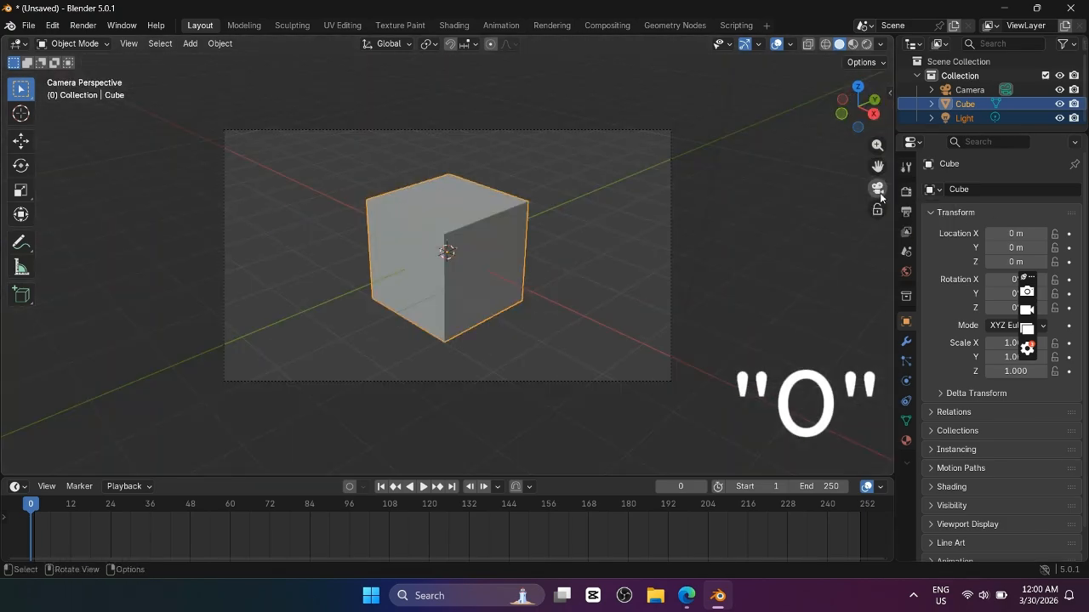
click(879, 189)
click(881, 195)
click(880, 195)
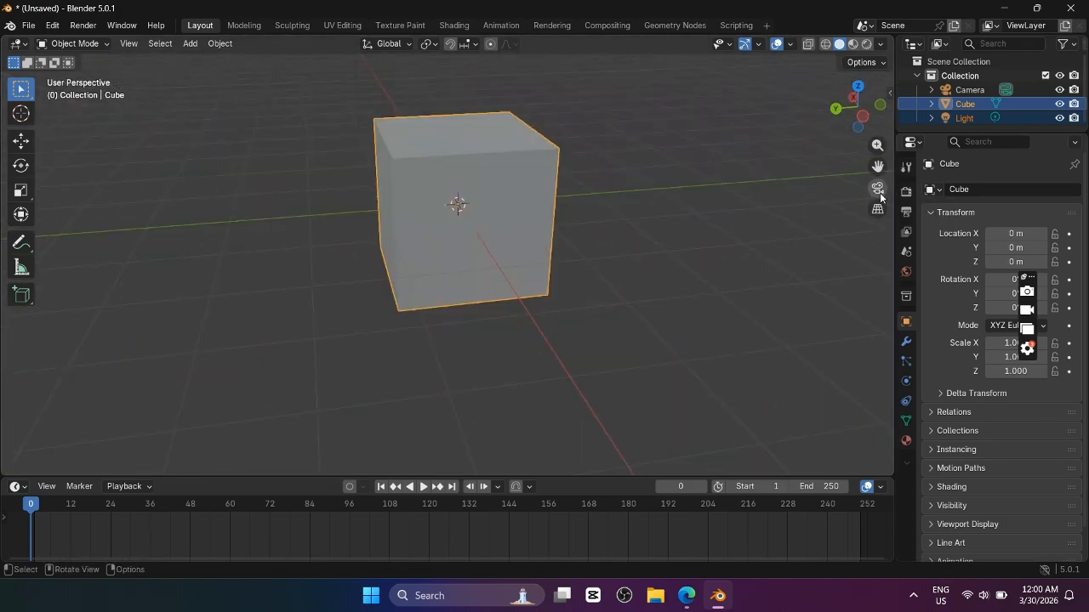
click(880, 195)
click(880, 195)
Step: Toggle the viewport projection between perspective and orthographic to compare how the cube looks
click(881, 212)
click(882, 212)
click(883, 212)
click(883, 211)
click(883, 212)
middle_drag(458, 113, 606, 119)
click(884, 210)
Step: Select only the light above the cube and view it from another angle
middle_drag(615, 190, 235, 105)
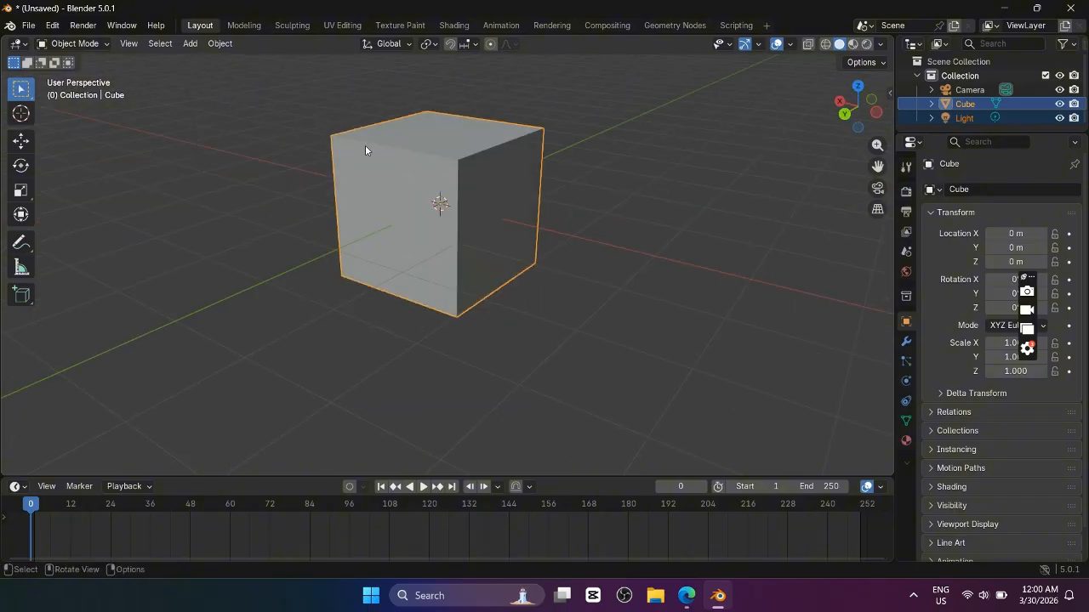
middle_drag(527, 206, 583, 178)
scroll(238, 205, down, 3)
scroll(495, 200, down, 4)
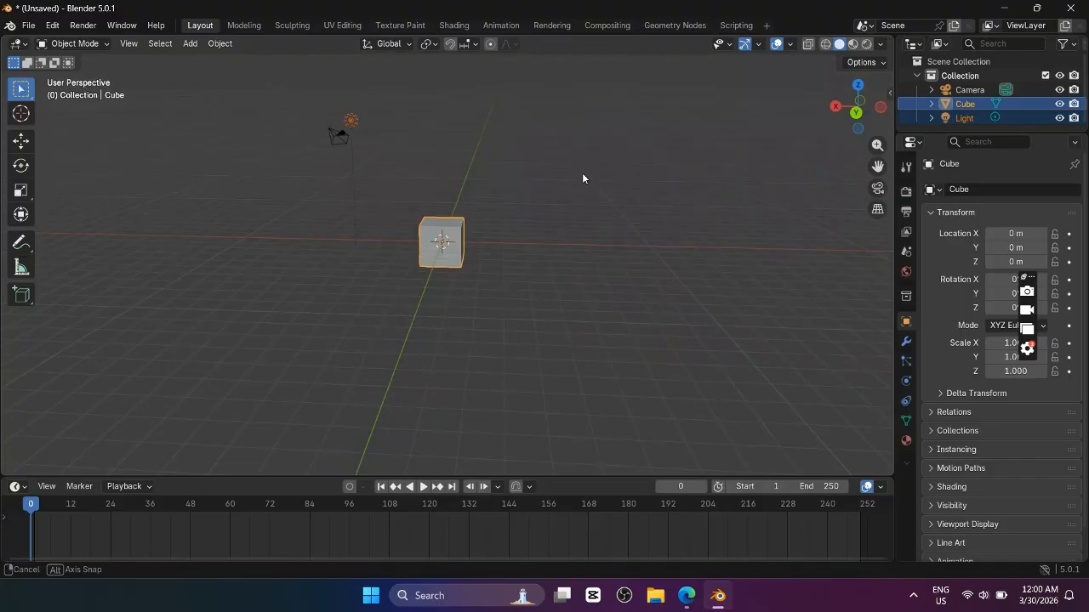
click(352, 122)
middle_drag(352, 122, 455, 177)
scroll(456, 178, down, 3)
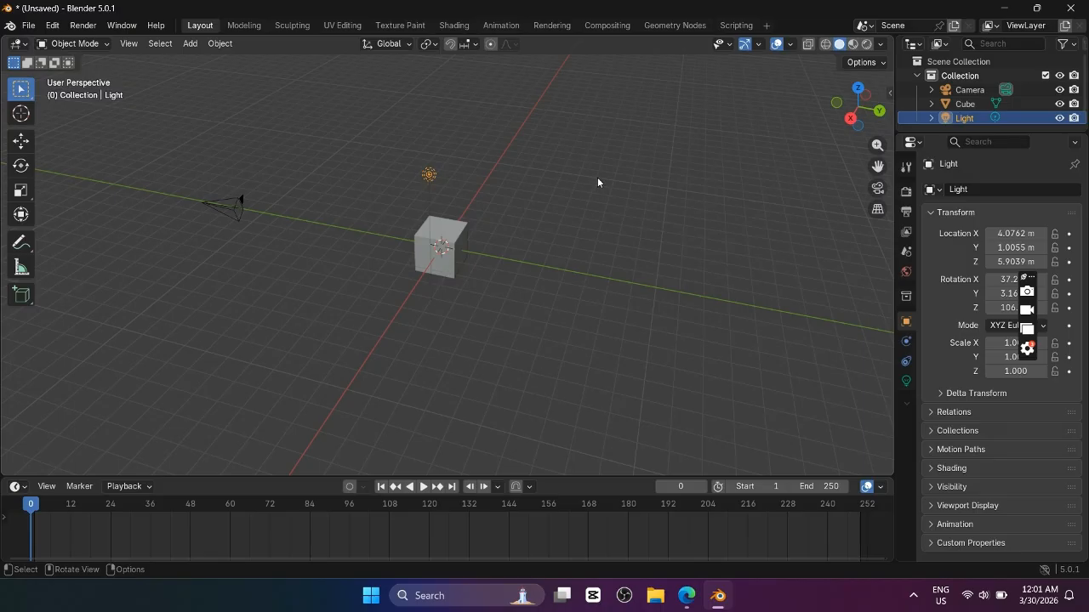
Step: Select the camera and inspect it from several angles around the cube
click(238, 213)
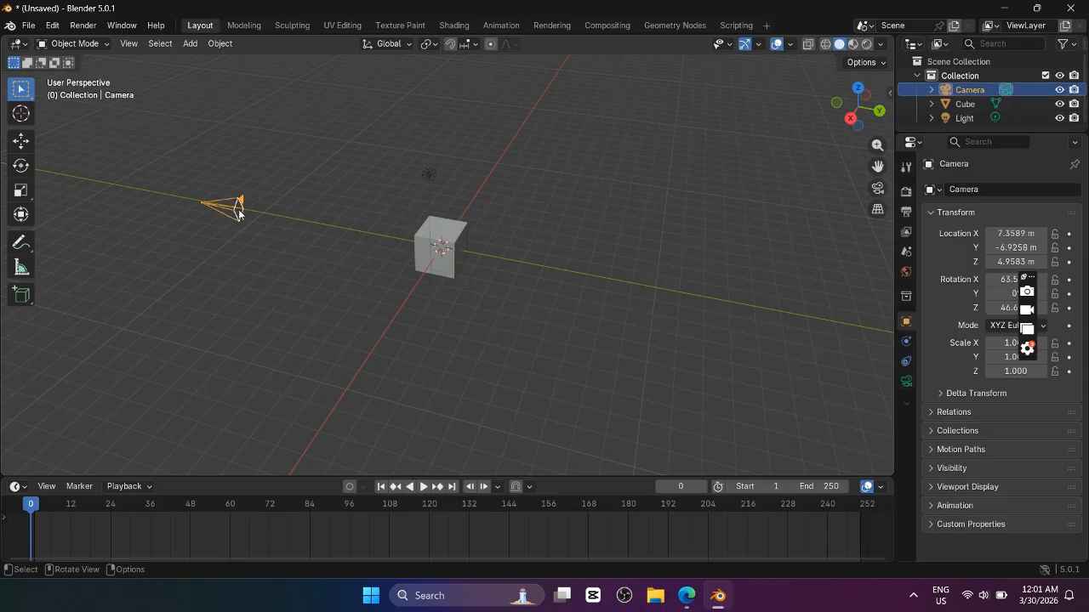
middle_drag(476, 173, 593, 167)
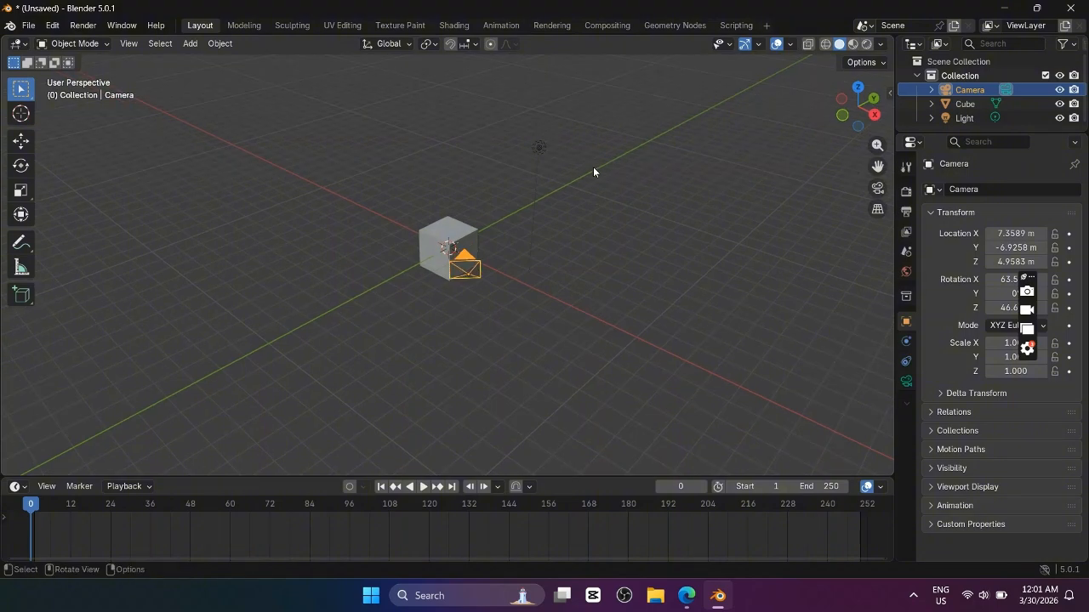
scroll(494, 270, up, 4)
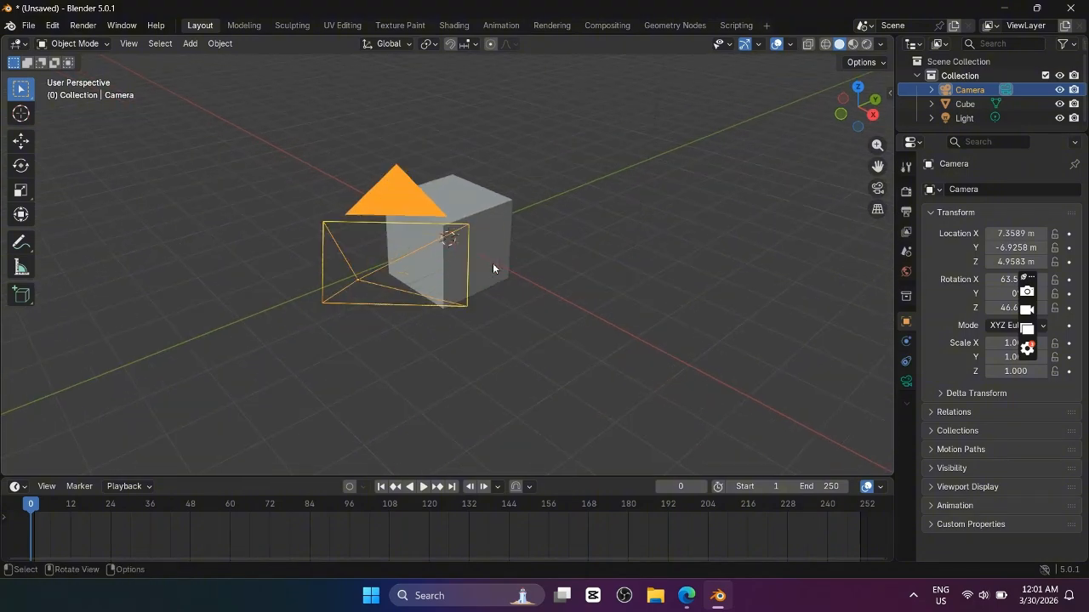
middle_drag(436, 229, 601, 266)
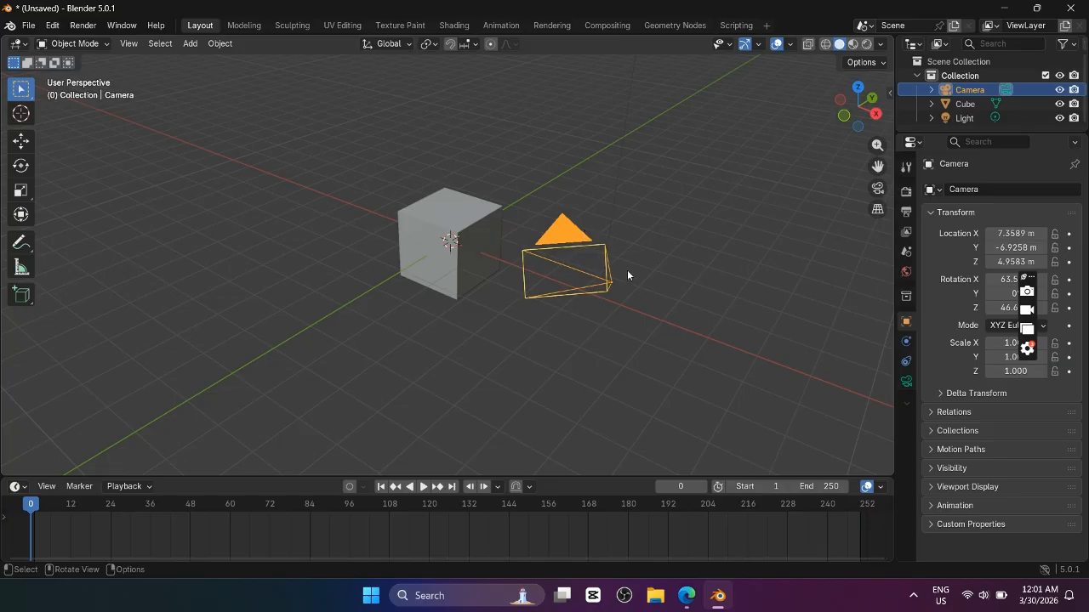
middle_drag(636, 268, 542, 203)
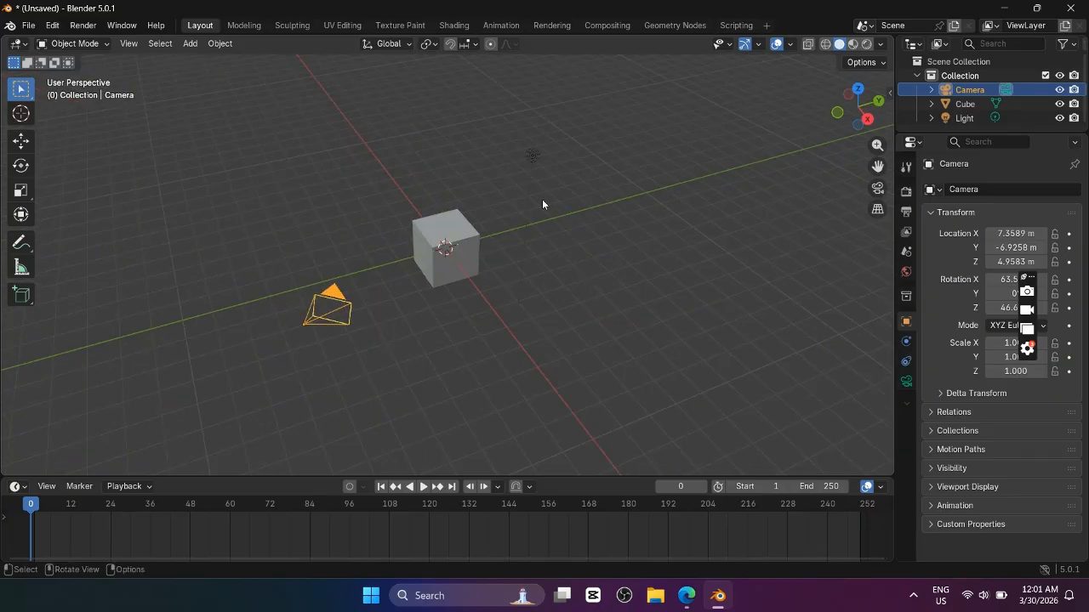
Step: Select the light, compare the viewport shading modes, and set the shading to Rendered
click(534, 155)
click(866, 43)
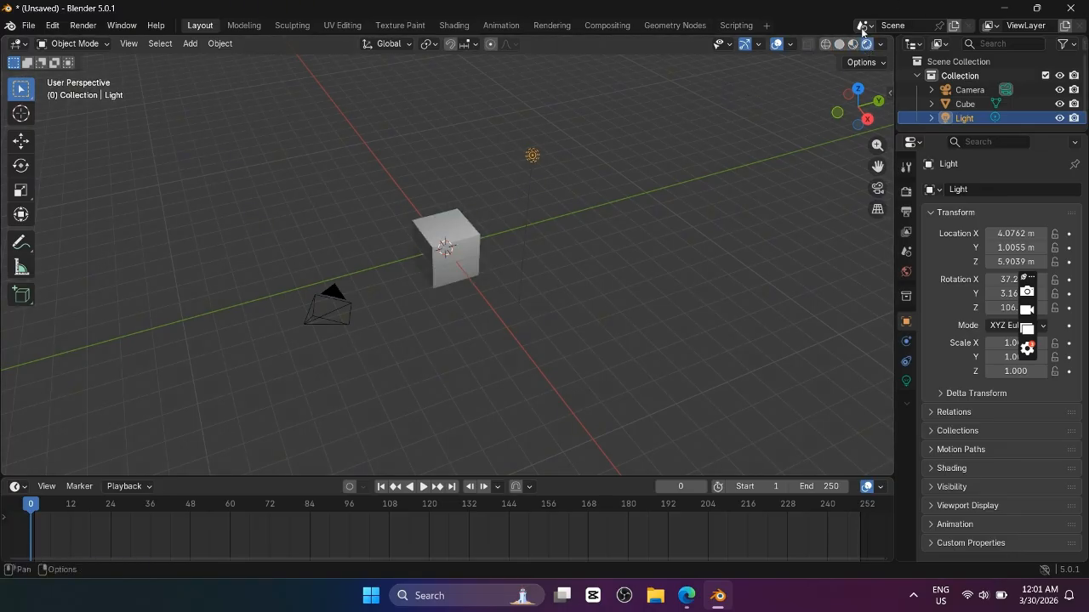
click(808, 43)
mouse_move(592, 185)
middle_down()
mouse_move(539, 201)
mouse_move(472, 186)
mouse_move(433, 206)
middle_up()
click(839, 43)
middle_drag(760, 104, 829, 73)
click(865, 44)
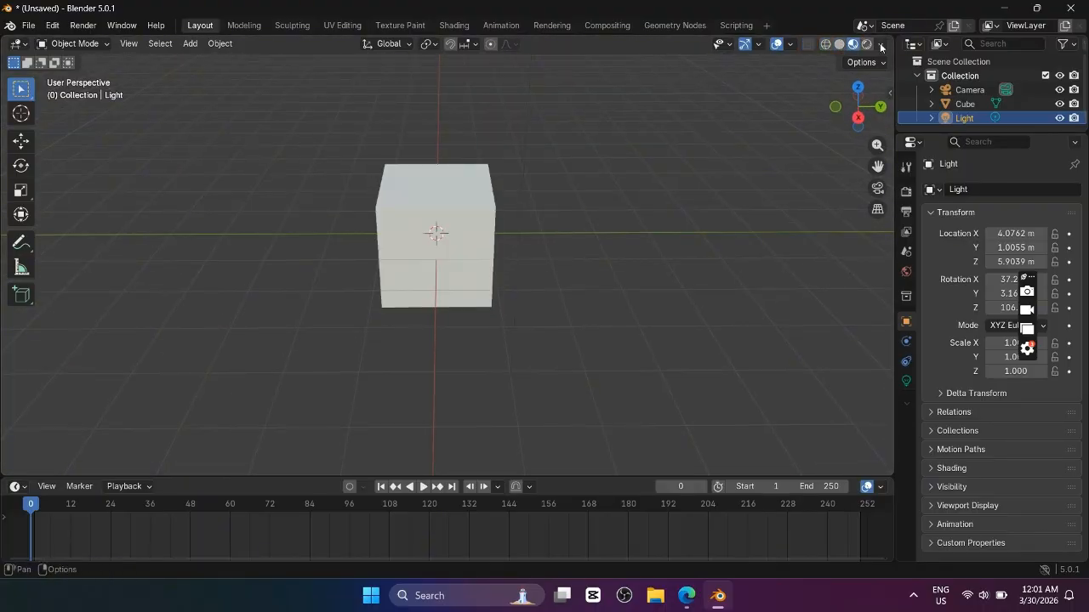
click(880, 43)
middle_drag(595, 217, 765, 154)
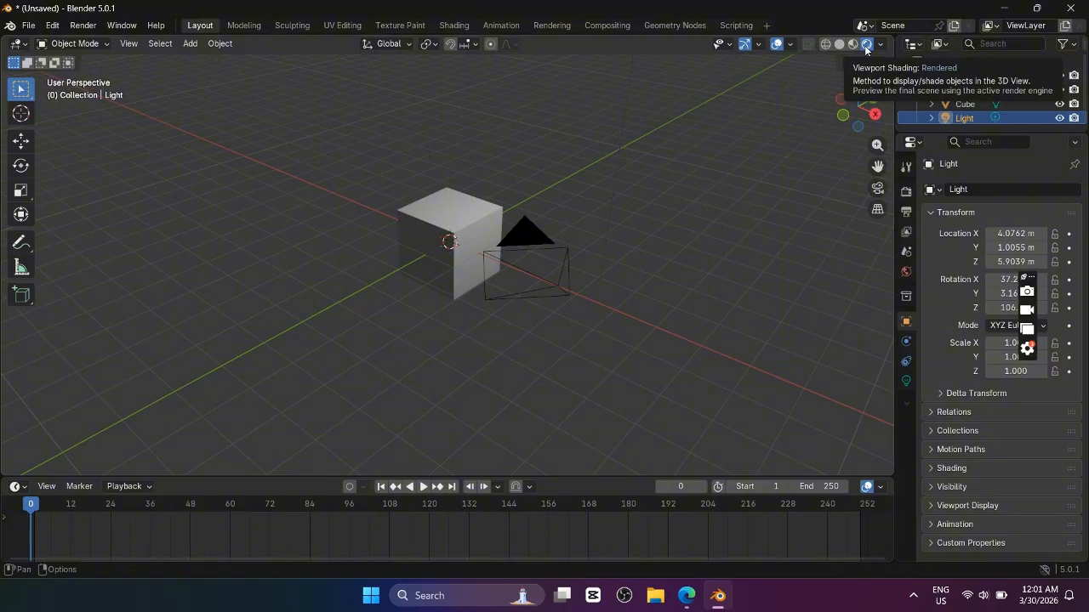
Step: Move the light freely around the cube, placing it at about X 5.12 m, Y 1.28 m, Z 4.33 m
middle_drag(620, 240, 503, 108)
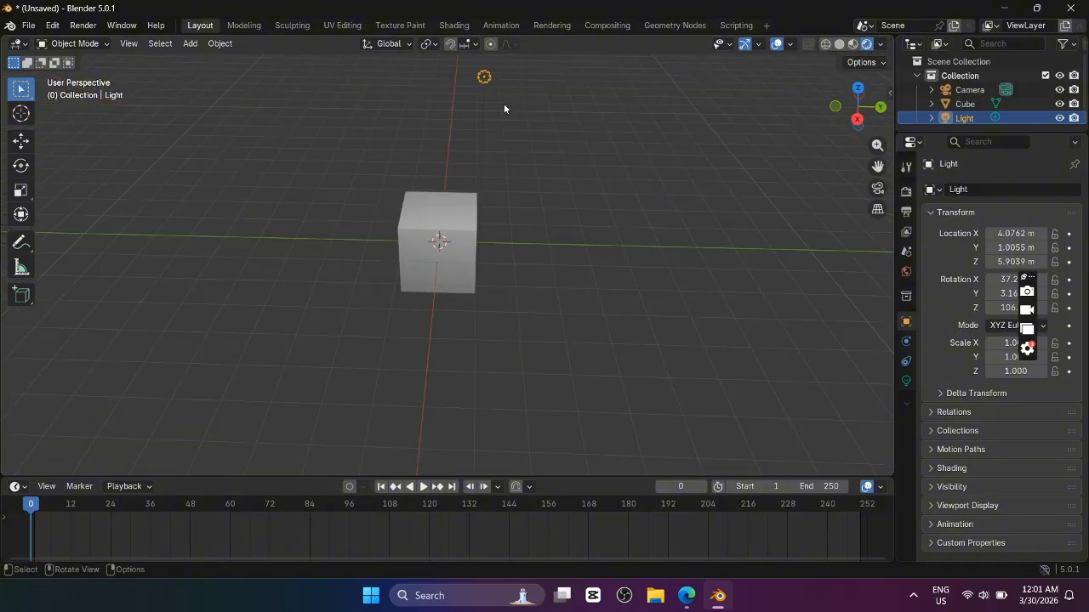
key(g)
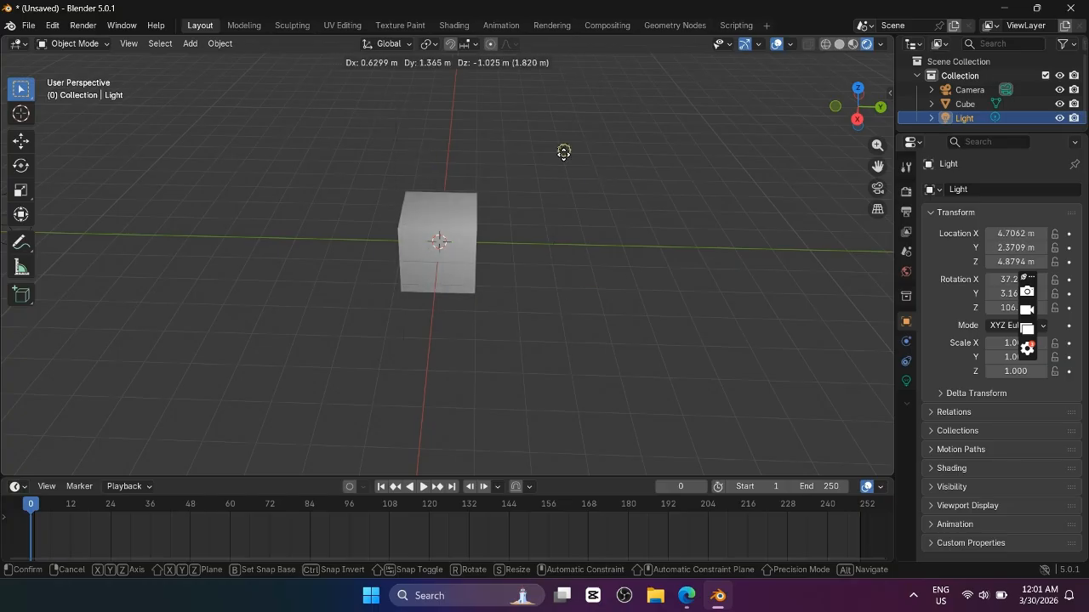
key(g)
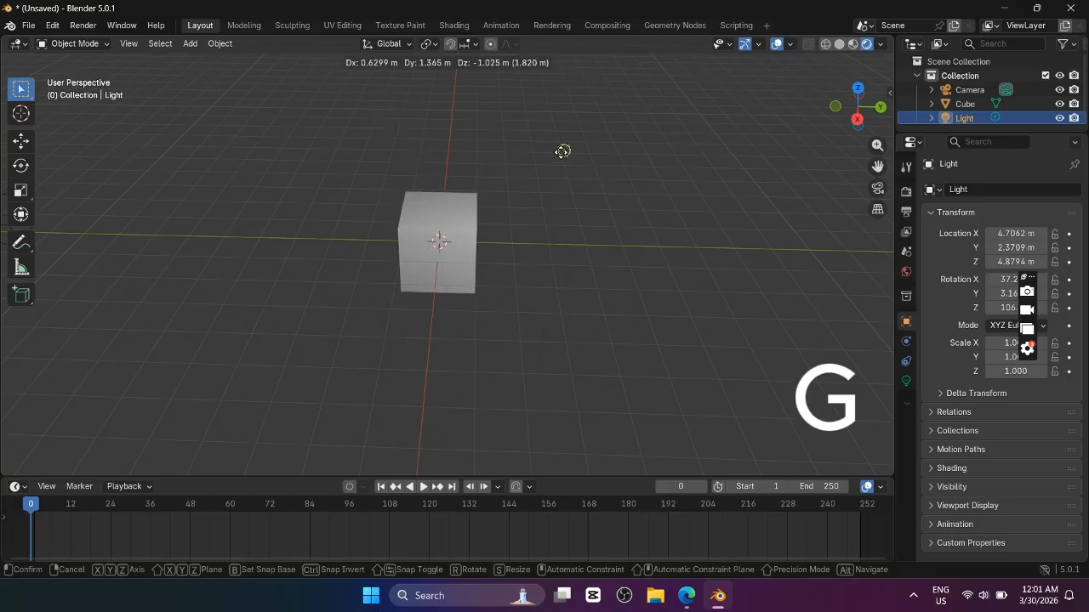
right_click(396, 195)
key(g)
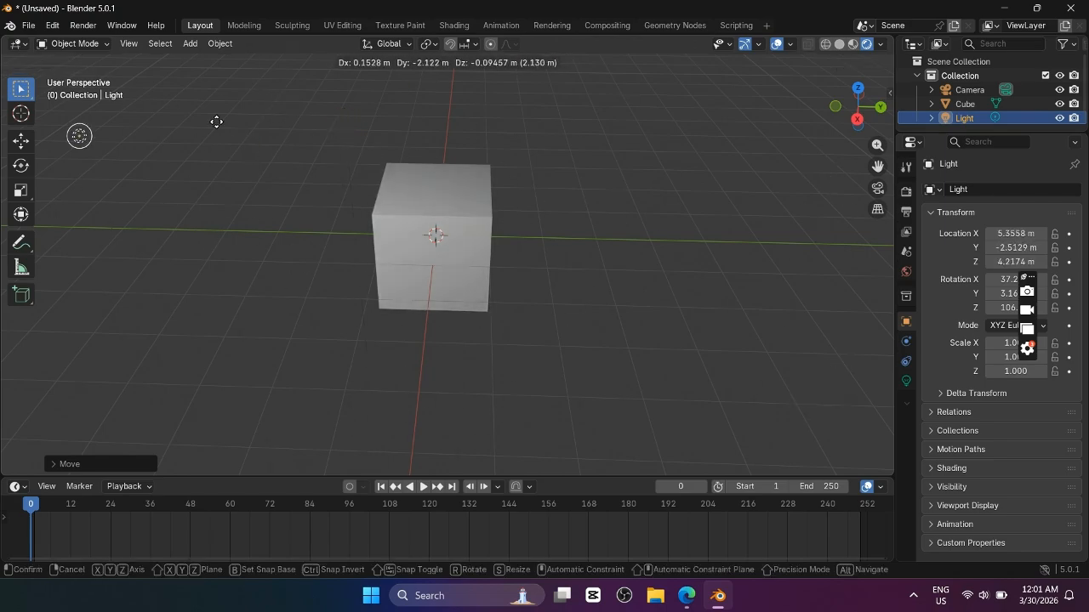
click(547, 136)
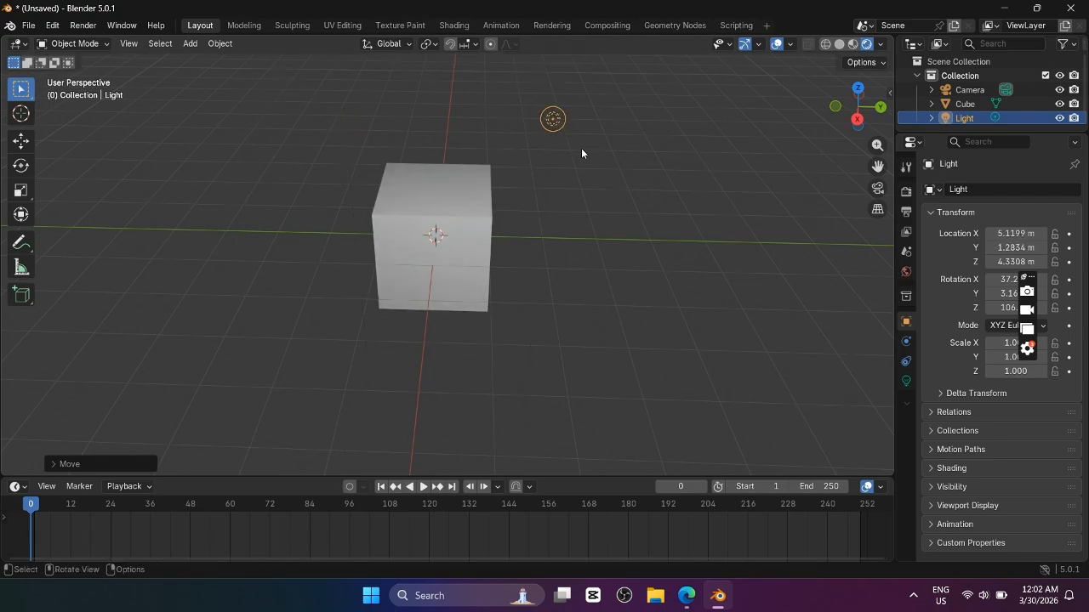
middle_drag(581, 153, 580, 159)
scroll(501, 233, down, 3)
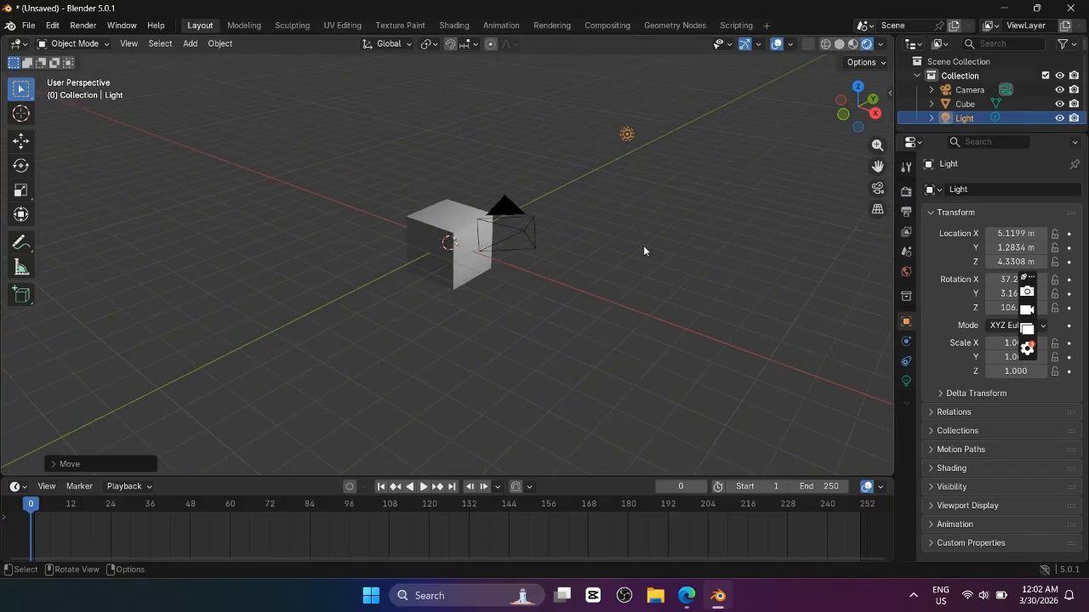
Step: Try the Move tool and the Rotate tool on the light, and select the cube with Rotate active
click(21, 141)
click(21, 166)
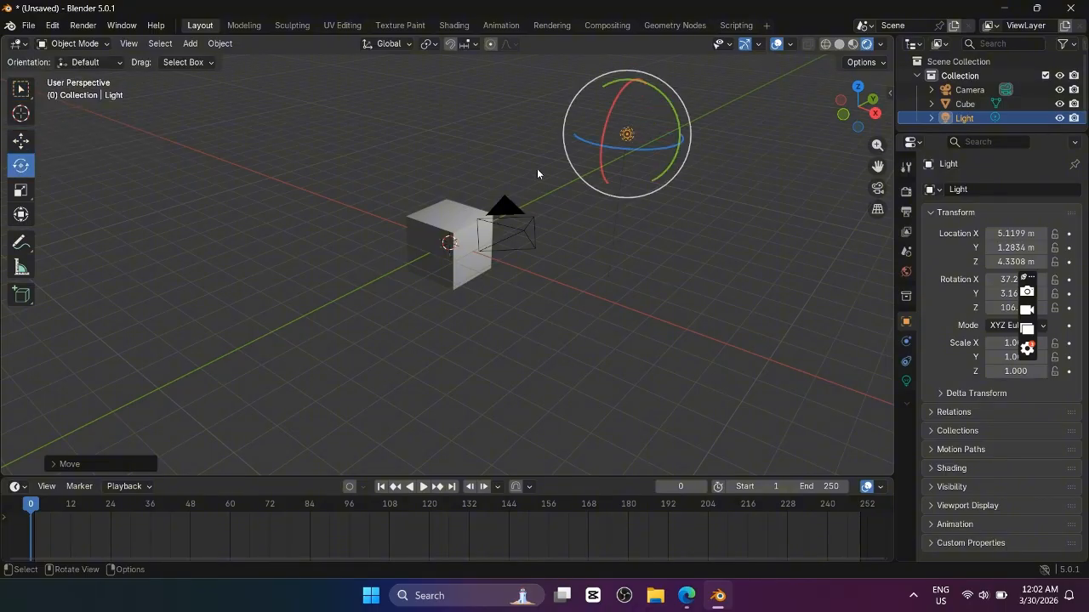
click(476, 226)
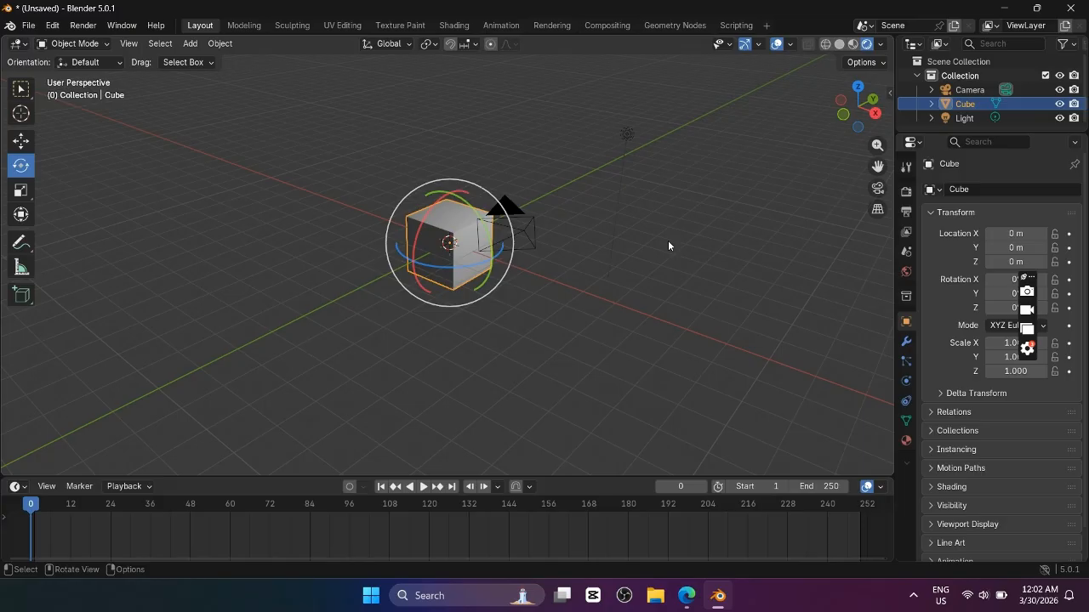
Step: Scale the cube up uniformly, resizing it twice to a final scale of about 2.18
click(21, 192)
key(s)
click(420, 253)
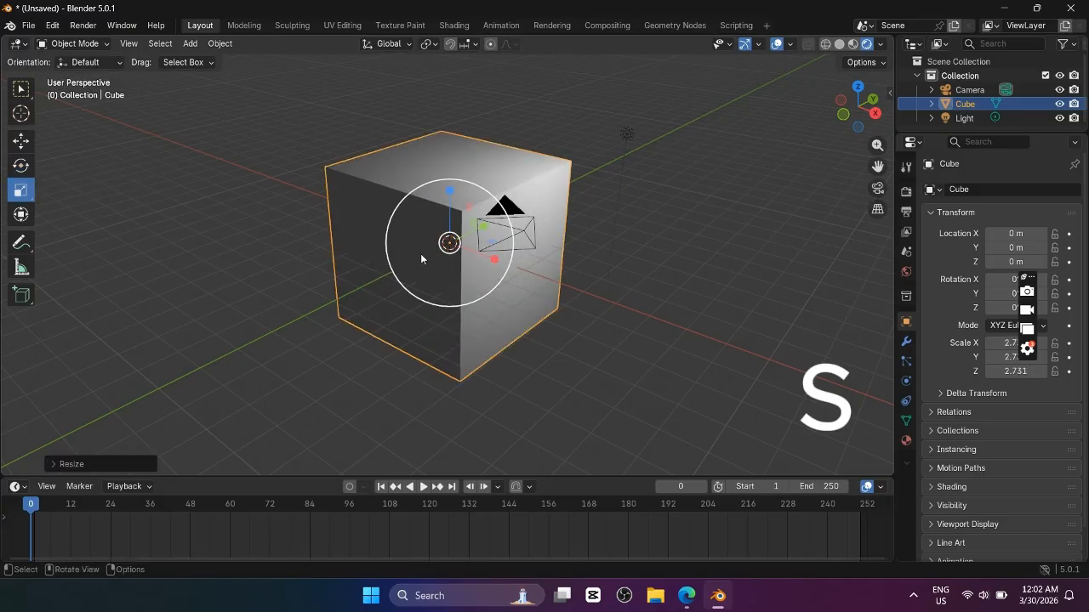
key(s)
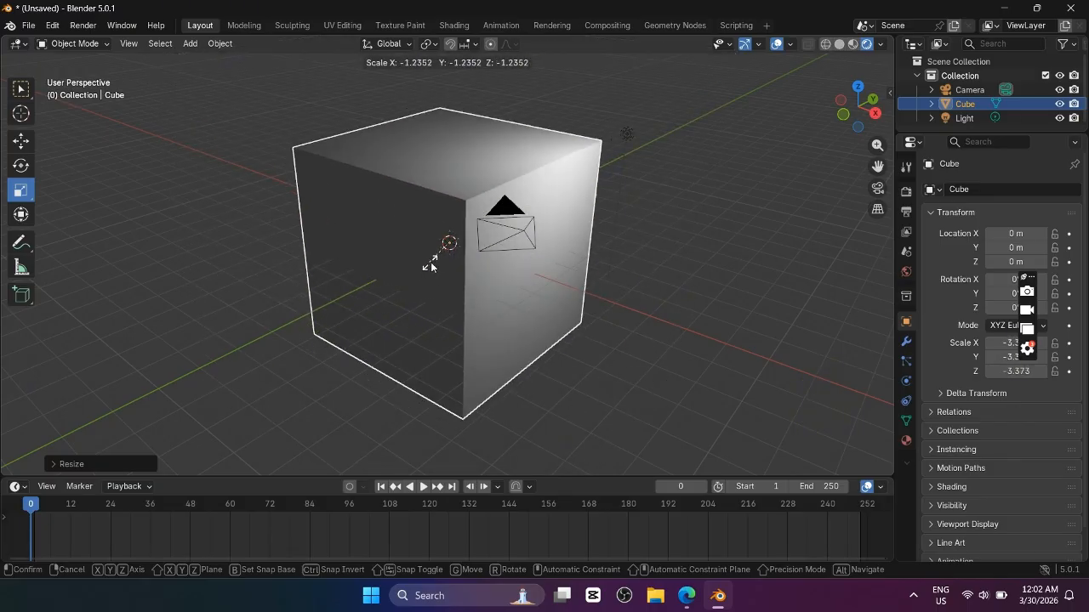
click(441, 257)
middle_drag(441, 257, 465, 258)
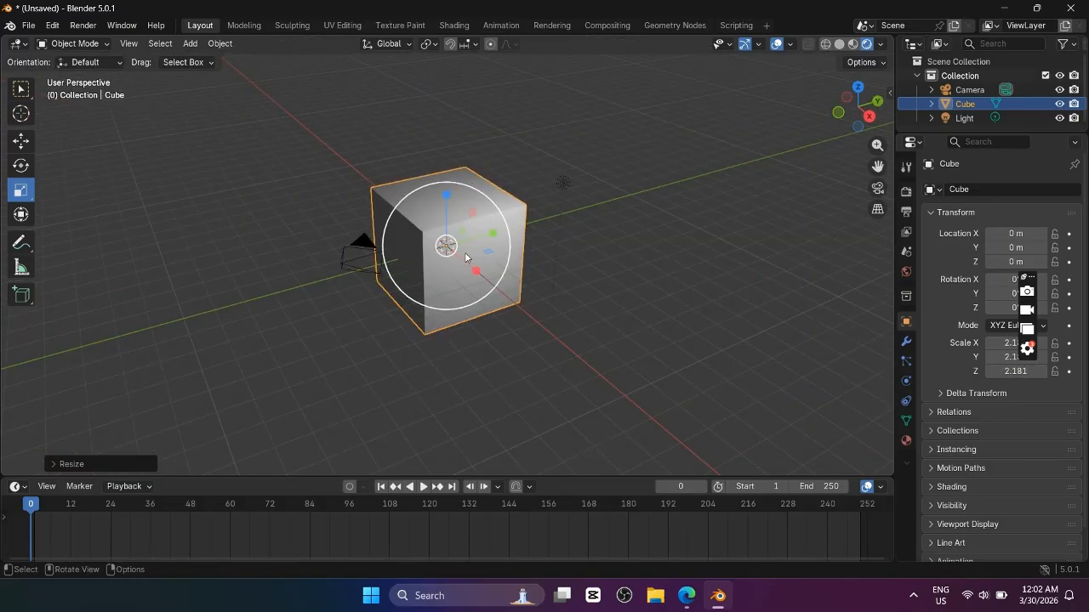
scroll(601, 273, up, 1)
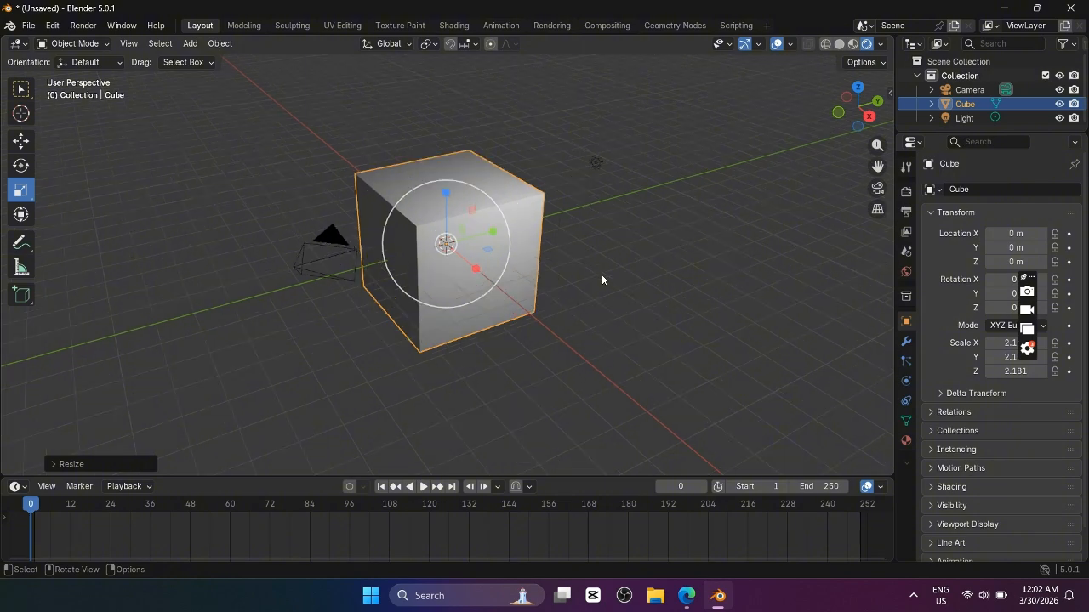
Step: Stretch the cube along Z with the Transform tool to a Z scale of about 3.77, and shrink it to about 2.34
click(23, 215)
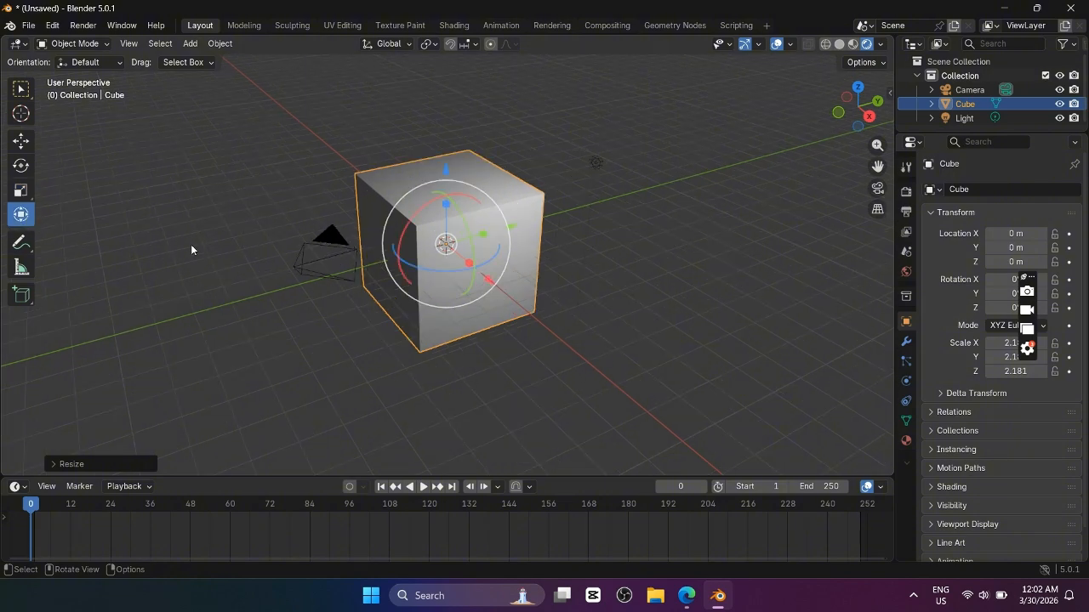
drag(455, 207, 485, 187)
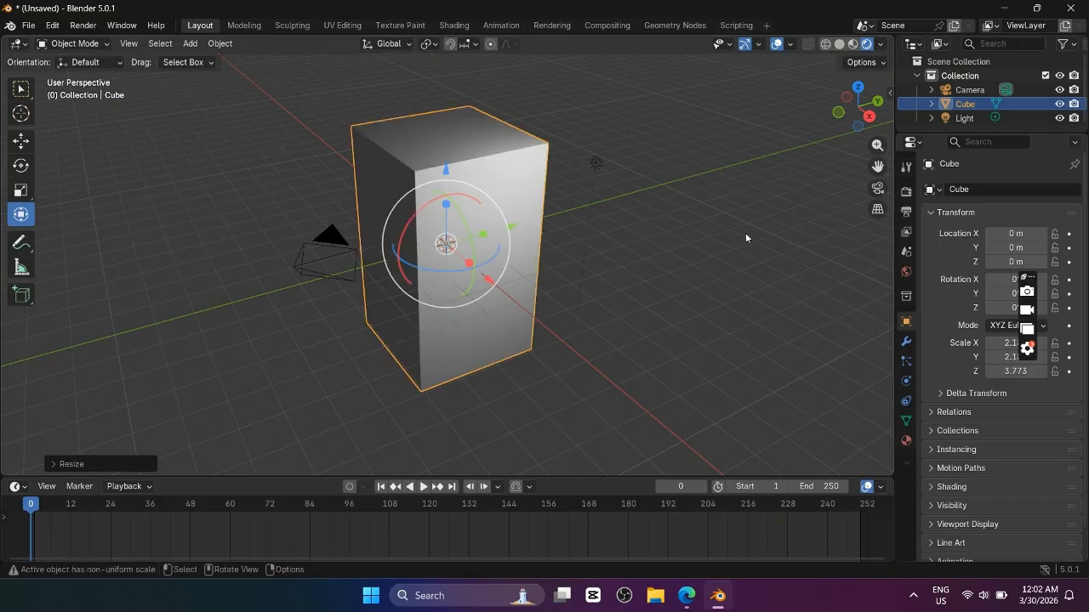
key(ctrl+z)
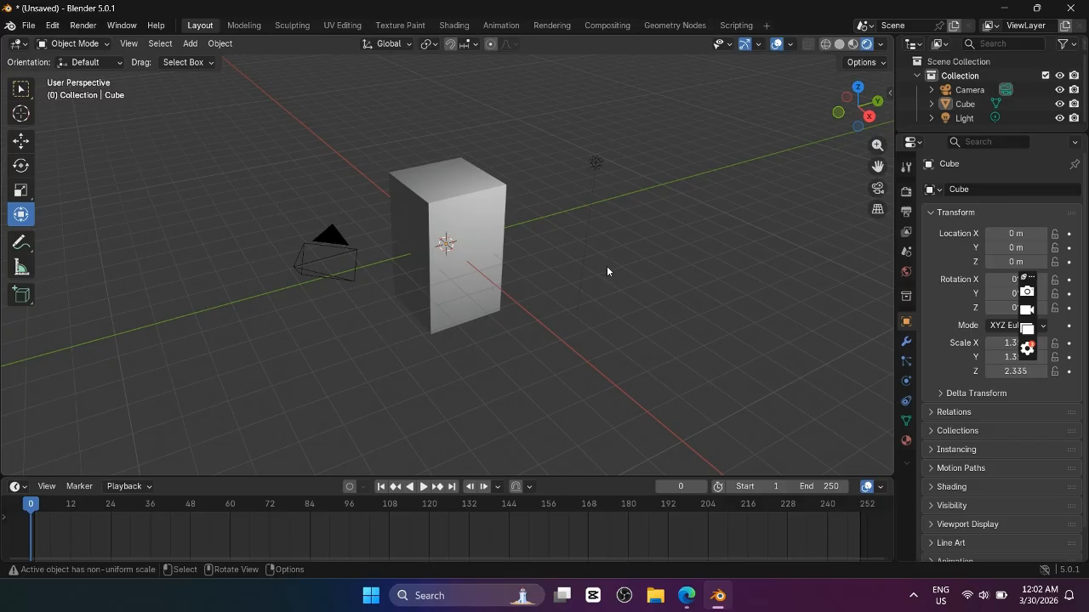
Step: Select the camera, cube and light together and delete them from the scene
key(a)
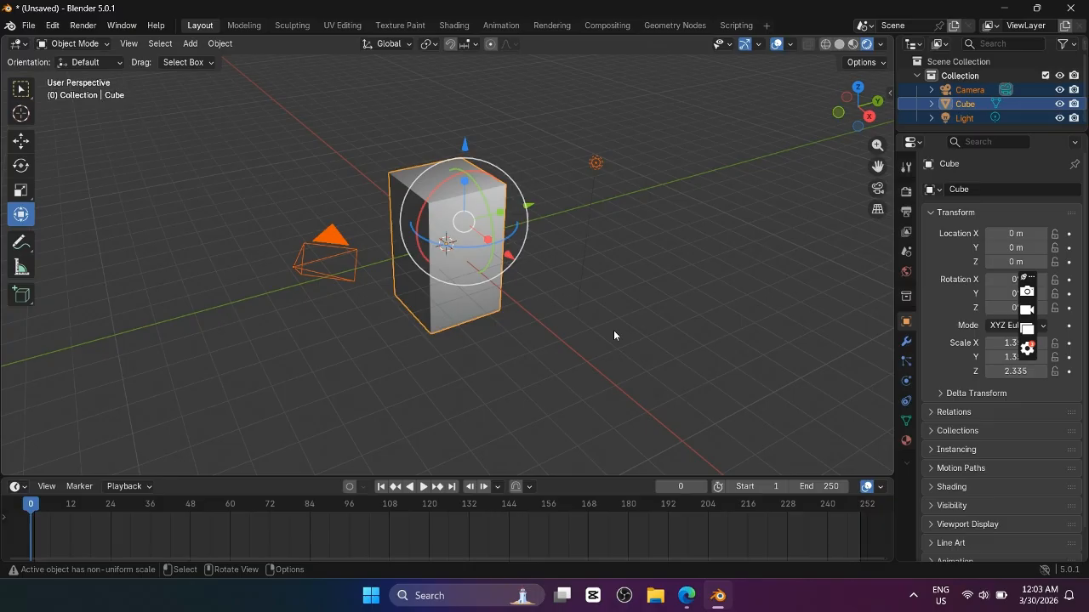
key(a)
key(Delete)
middle_drag(614, 332, 619, 310)
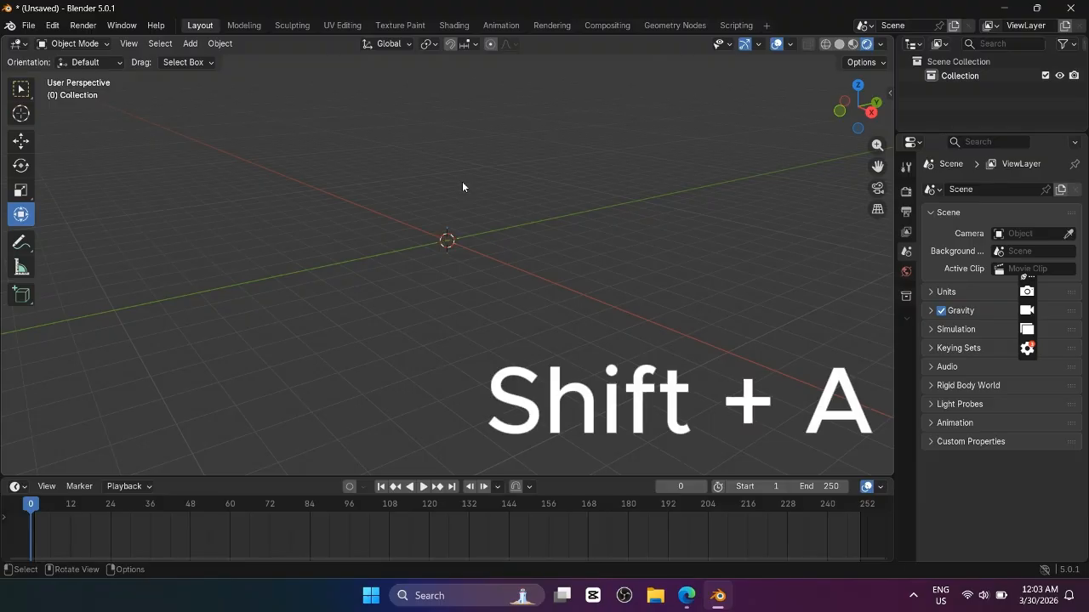
Step: Add a cube mesh at the world origin and set the viewport shading to Solid
key(shift+a)
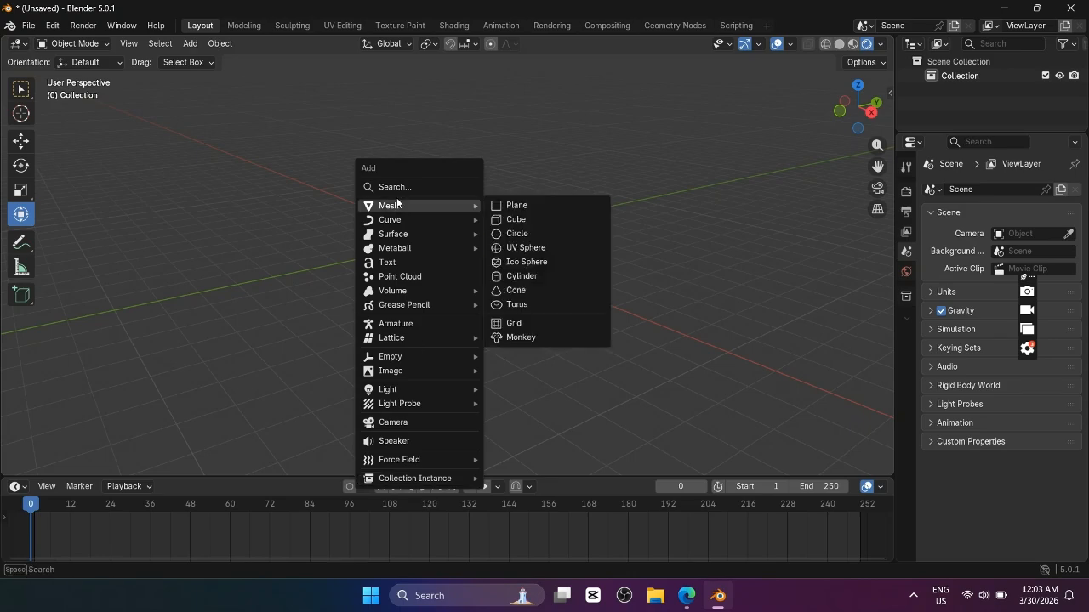
mouse_move(437, 209)
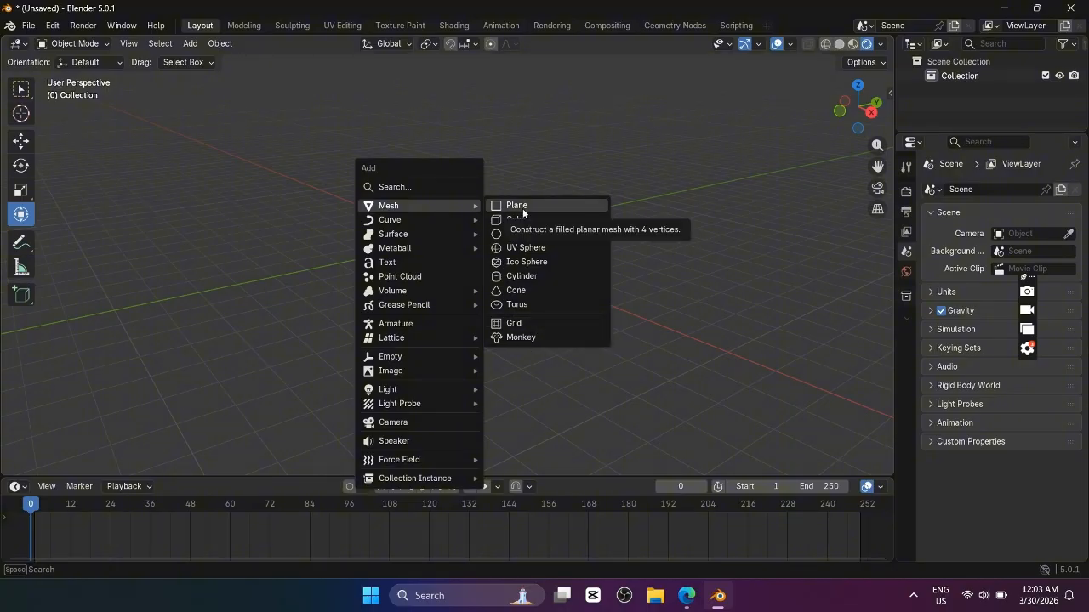
mouse_move(410, 237)
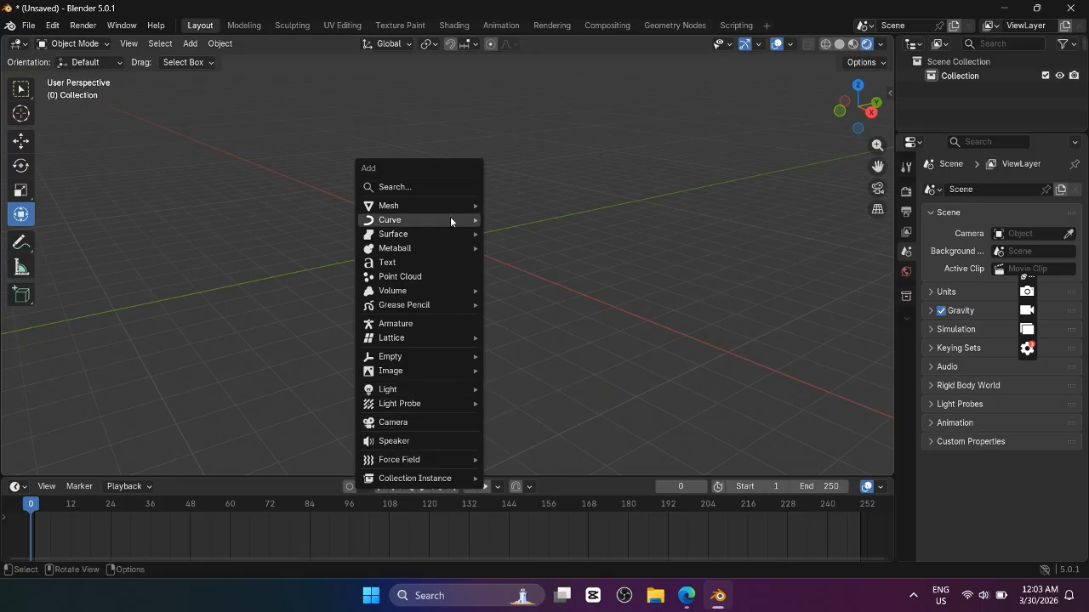
click(529, 214)
scroll(529, 218, up, 4)
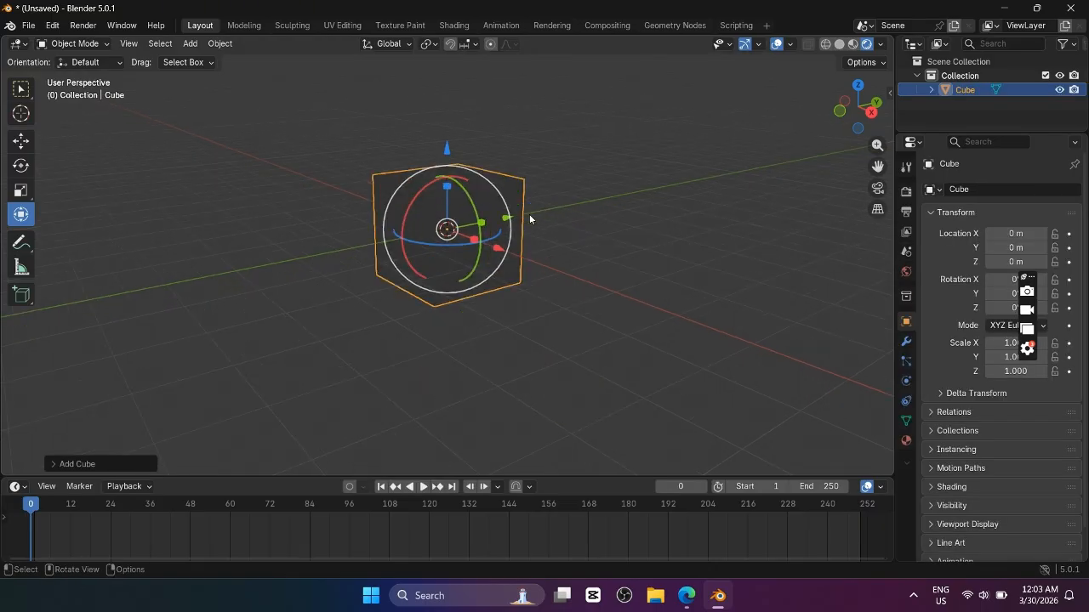
mouse_move(504, 237)
middle_down()
mouse_move(581, 261)
mouse_move(549, 272)
middle_up()
click(841, 46)
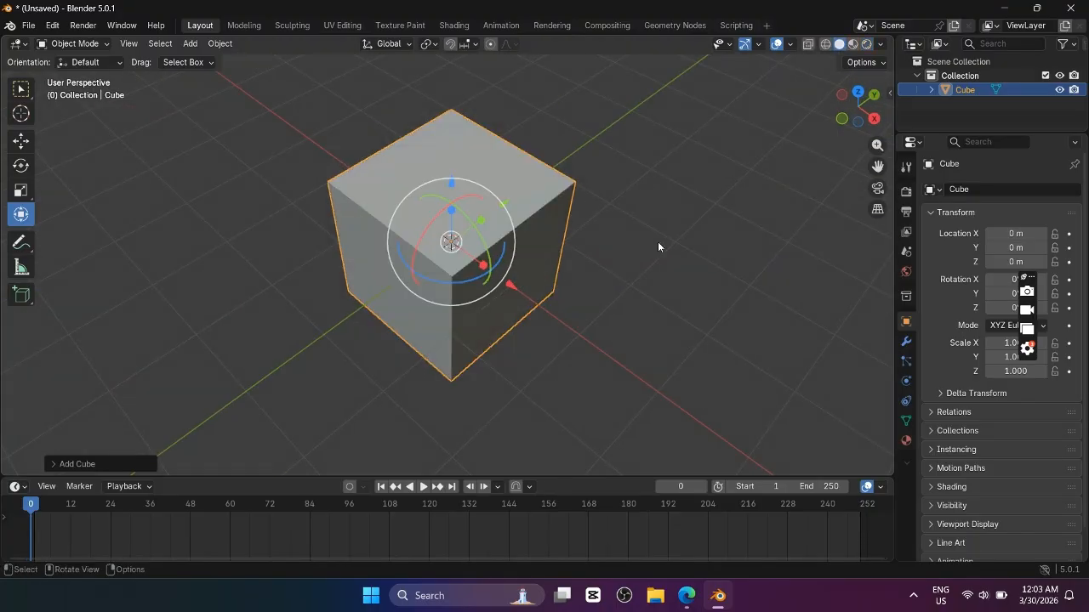
Step: With the Select Box tool active, move the cube freely above the grid to about X -0.69 m, Y 1.07 m, Z 3.14 m
click(21, 89)
middle_drag(460, 231, 448, 198)
scroll(467, 187, down, 3)
click(677, 214)
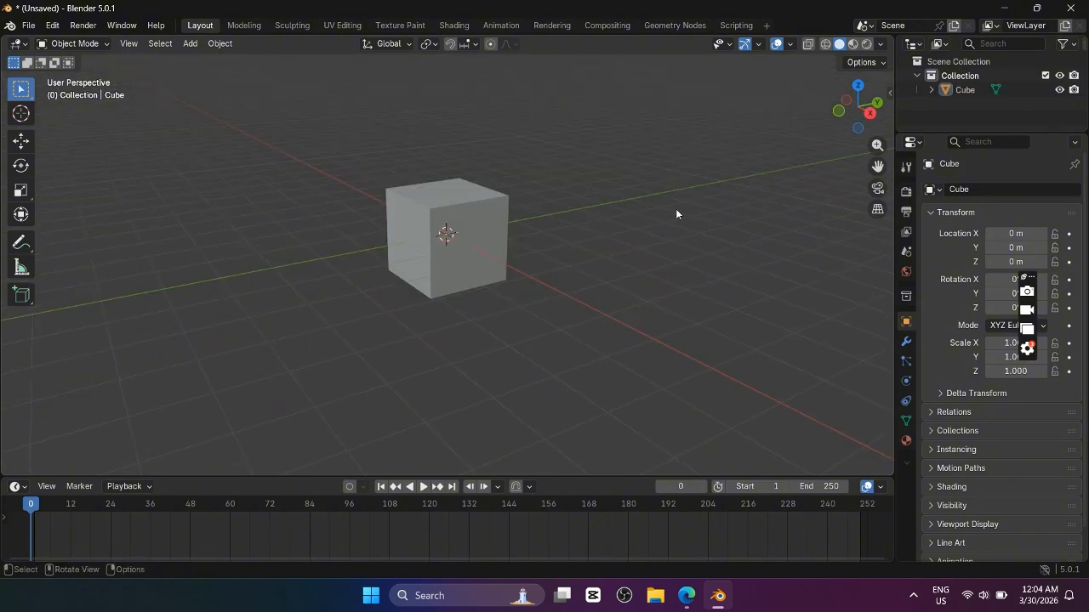
click(498, 237)
drag(498, 237, 465, 112)
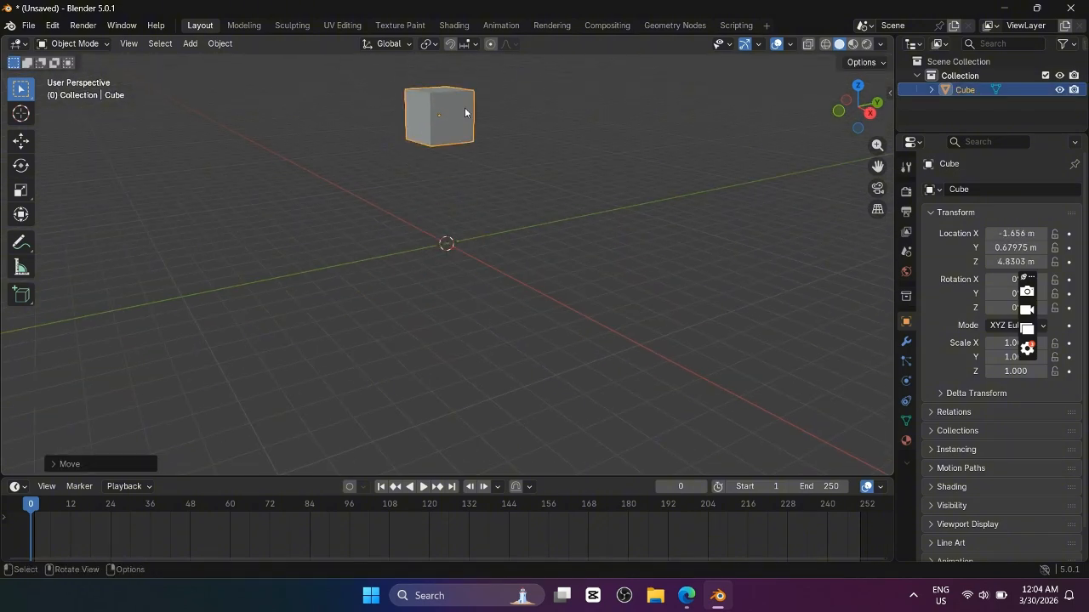
key(g)
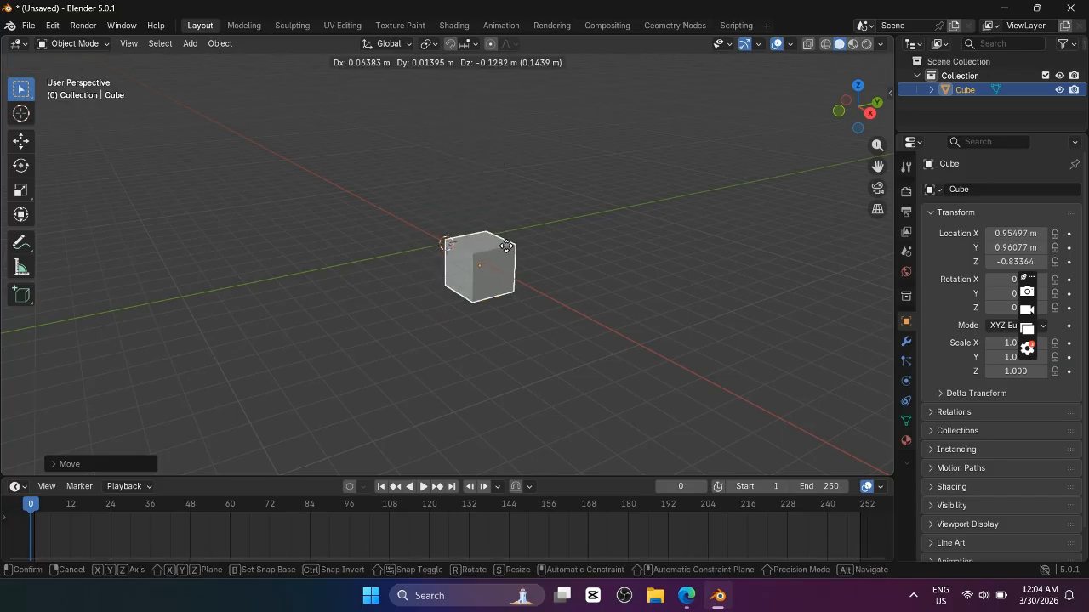
click(494, 141)
scroll(540, 141, up, 2)
middle_drag(540, 141, 513, 169)
click(521, 139)
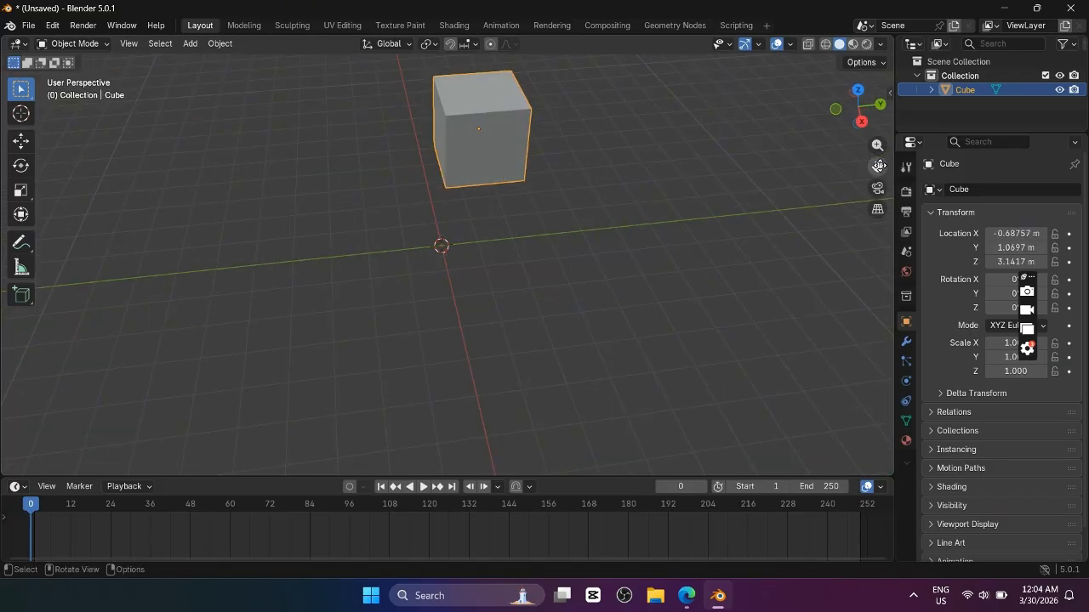
Step: Scale the cube along the Z axis only, to a Z scale of about 2.02
middle_drag(879, 165, 677, 85)
key(s)
key(z)
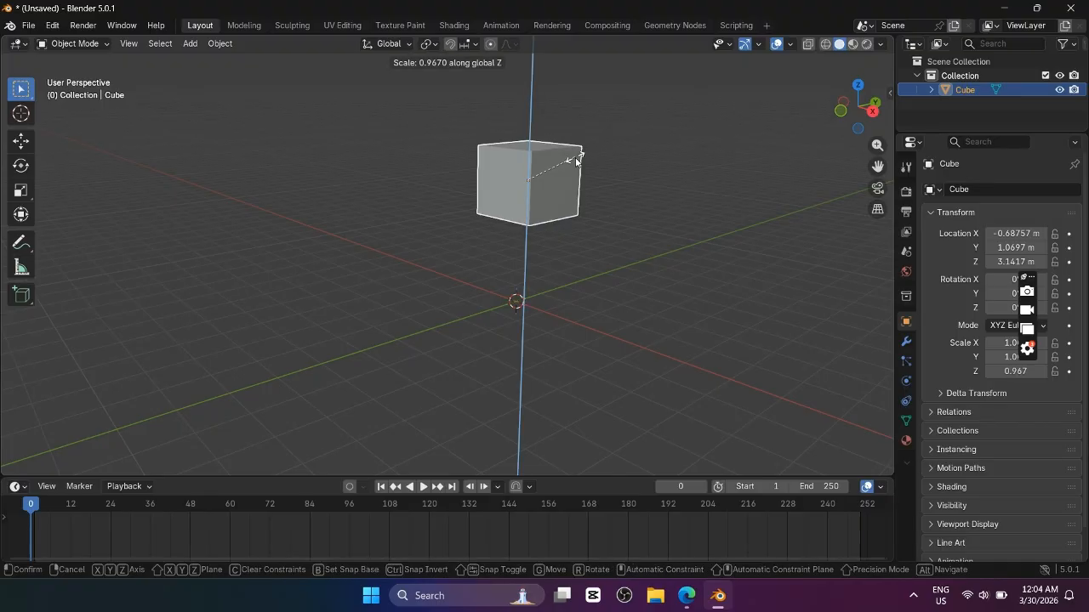
click(598, 109)
middle_drag(601, 114, 768, 149)
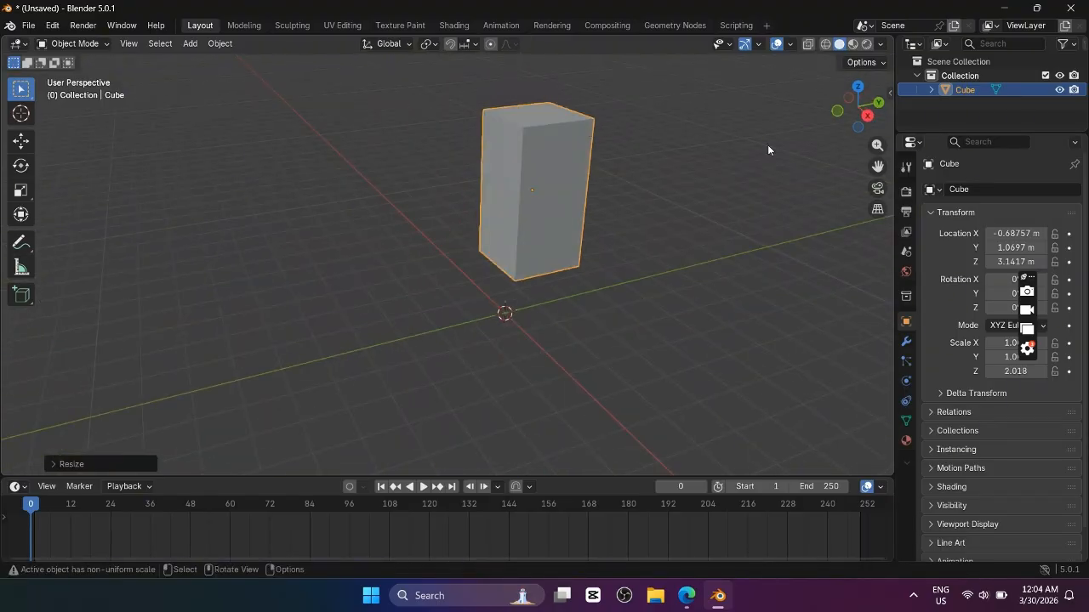
Step: Deselect the tall box and add a plane mesh at the world origin
click(644, 269)
key(shift+a)
mouse_move(644, 269)
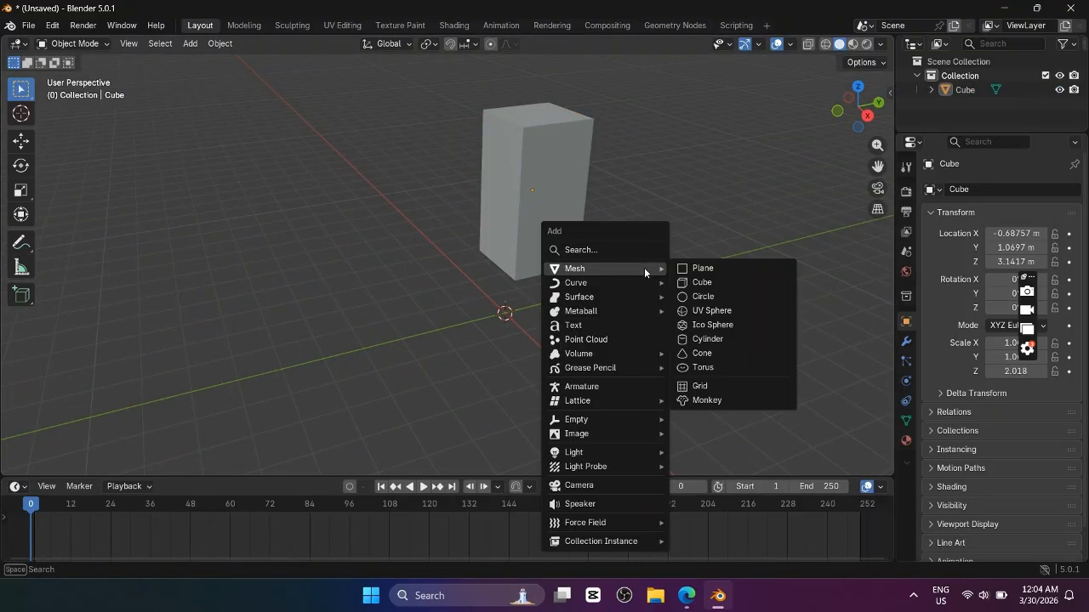
click(694, 268)
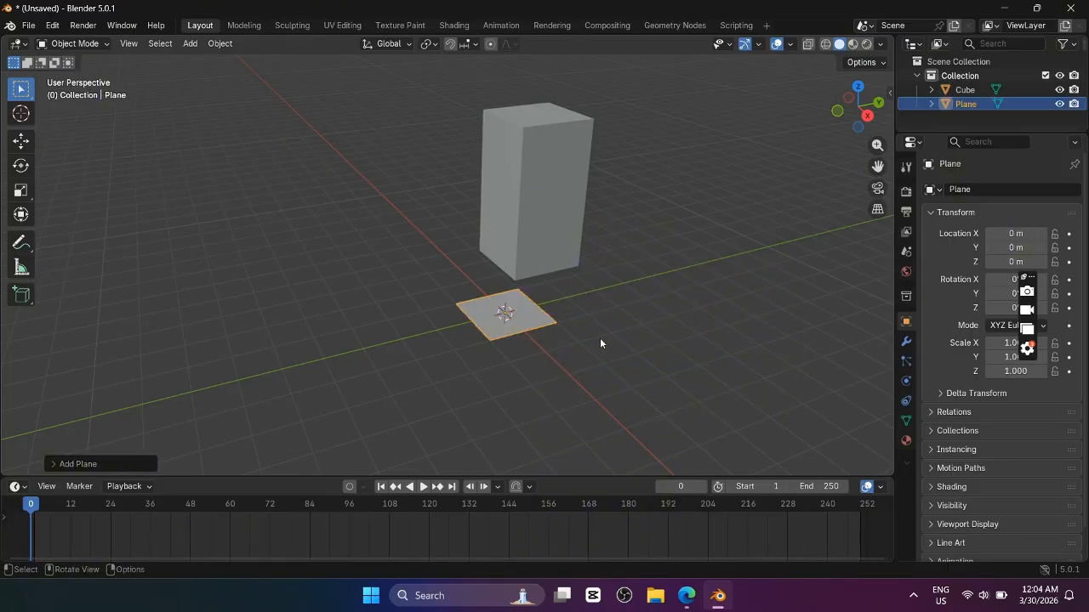
Step: Scale the plane up to about 7.44 and move it under the box, to about X -0.60 m, Y 1.01 m, Z 1.09 m
key(s)
click(155, 284)
mouse_move(236, 305)
middle_down()
mouse_move(172, 297)
mouse_move(243, 311)
middle_up()
key(g)
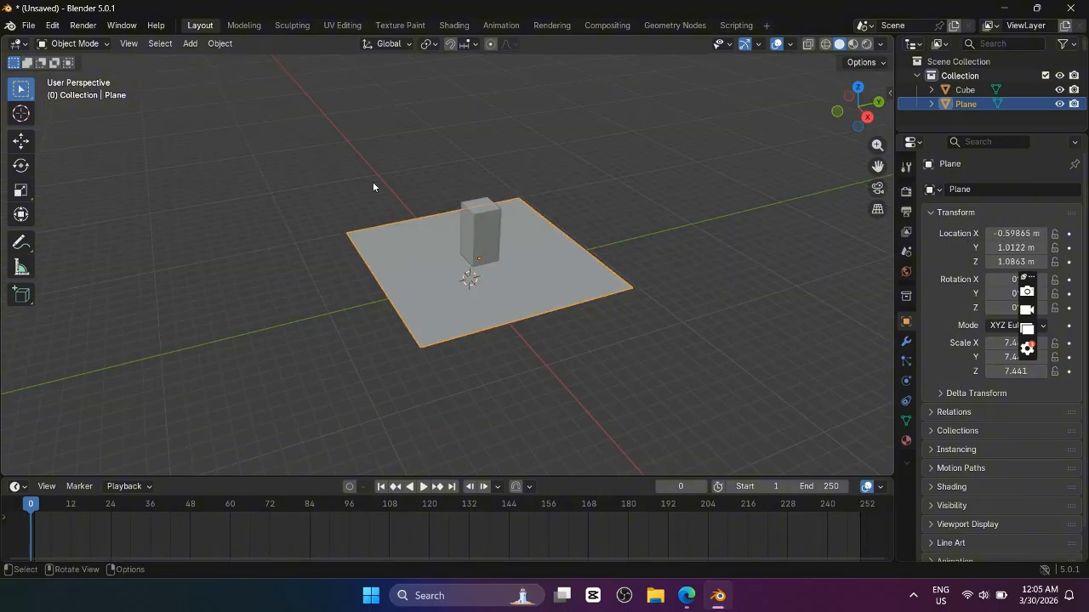
Step: Toggle the plane between Object Mode and Edit Mode several times, ending in Edit Mode
key(Tab)
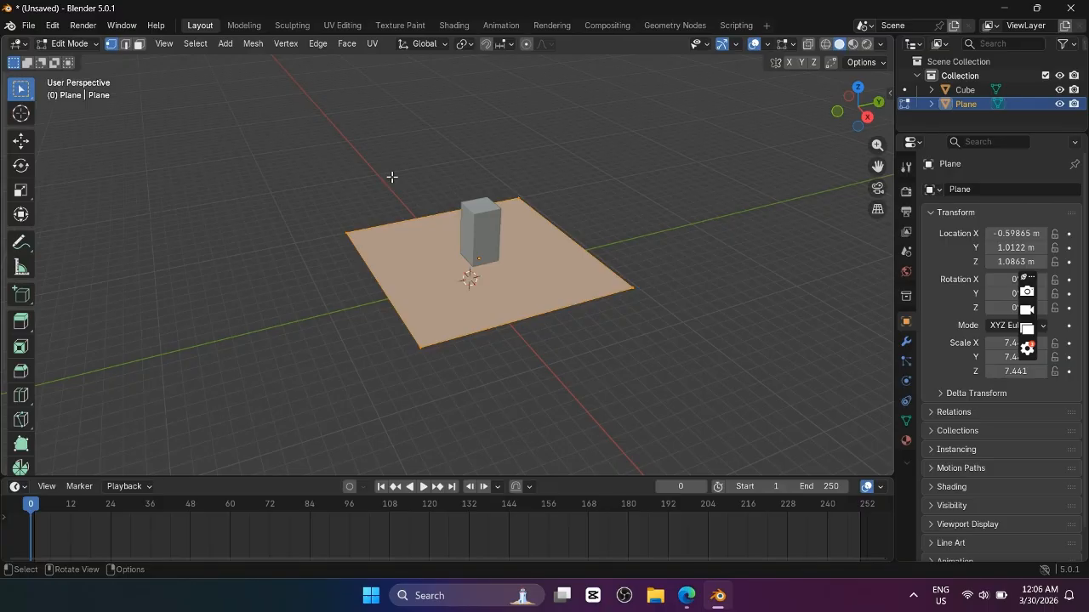
key(Tab)
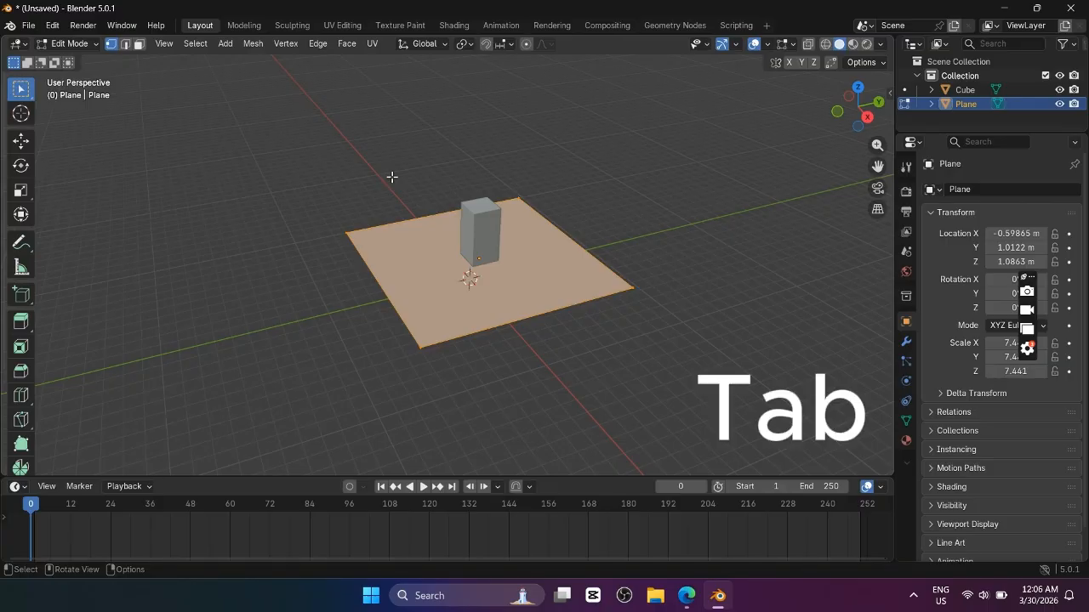
key(Tab)
scroll(558, 202, up, 5)
key(Tab)
key(Tab)
scroll(341, 287, down, 4)
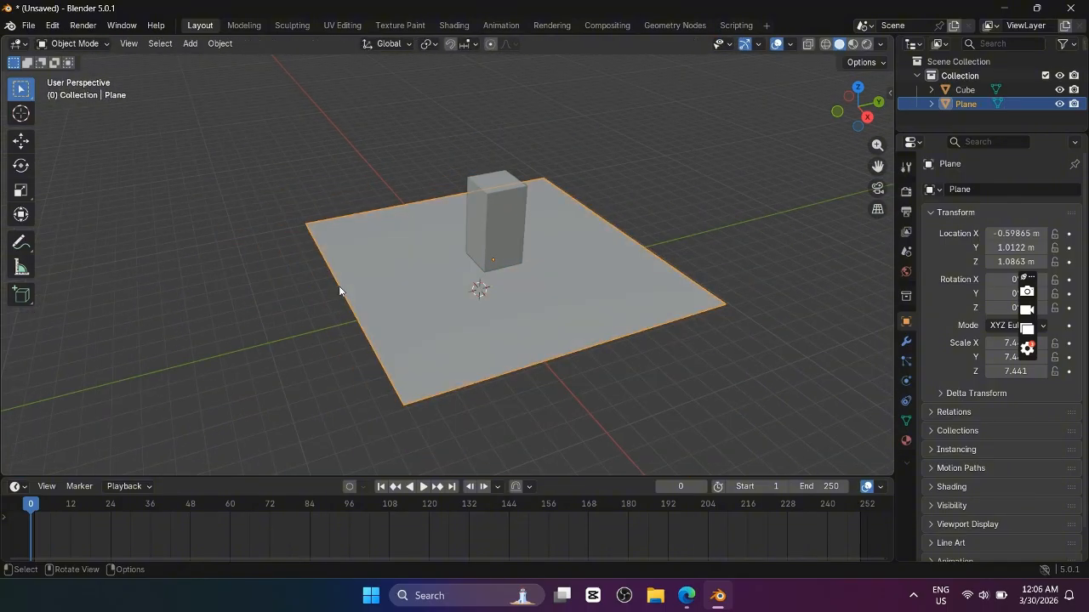
key(Tab)
middle_drag(427, 280, 353, 210)
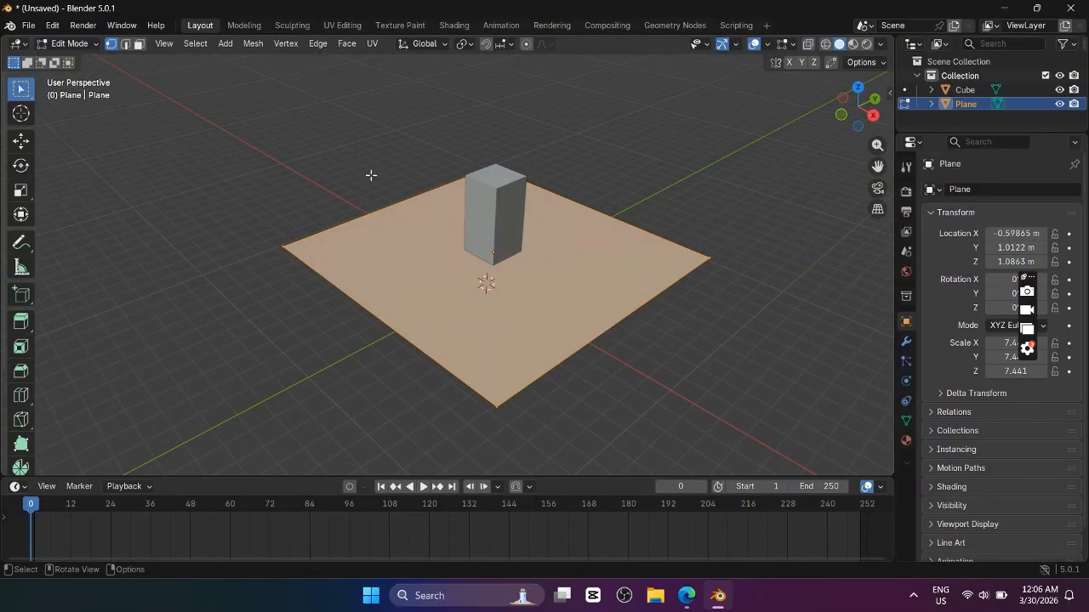
Step: Change to edge selection and select the plane's two adjacent edges behind the box
click(127, 48)
middle_drag(389, 226, 351, 239)
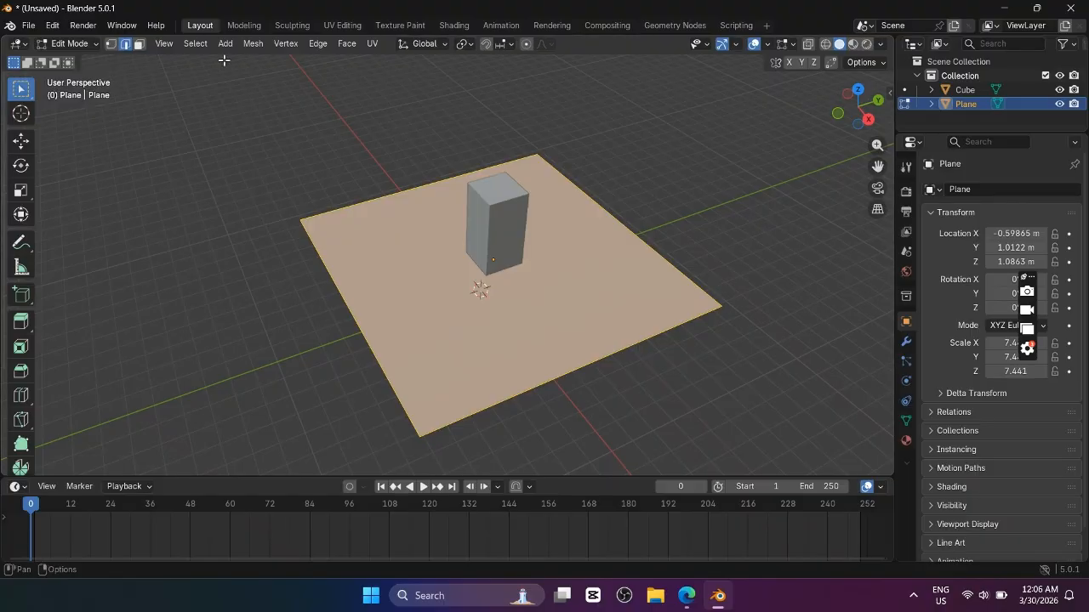
scroll(408, 174, up, 3)
click(312, 172)
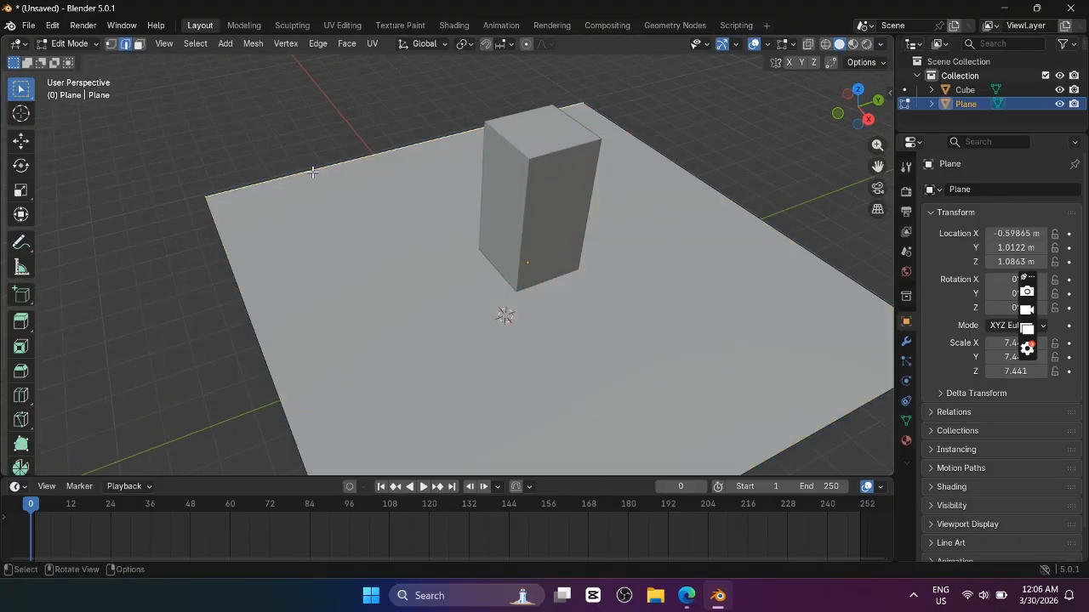
key(shift)
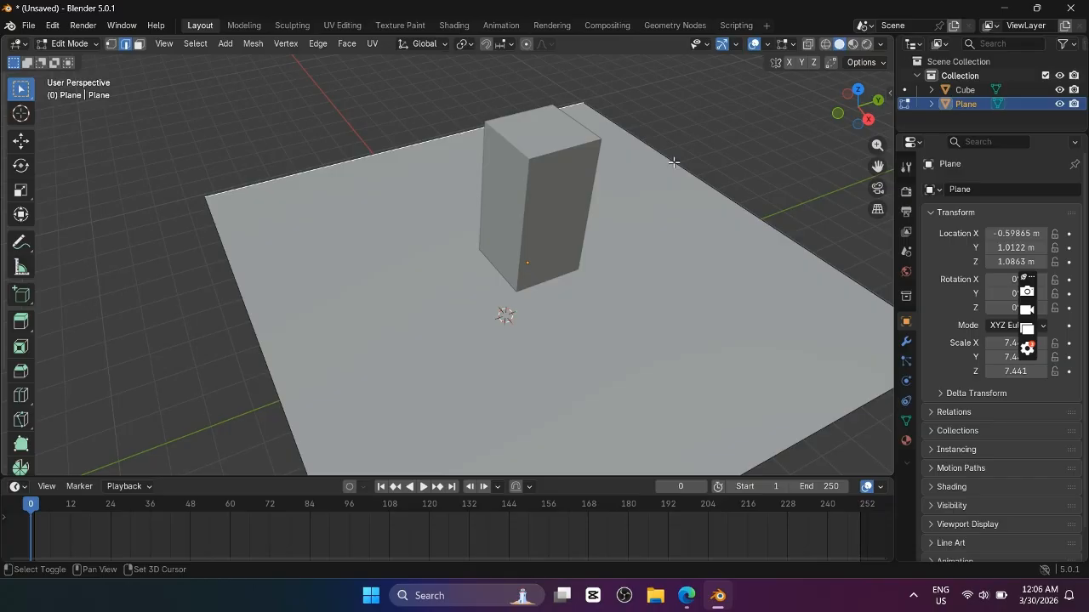
shift+click(667, 168)
middle_drag(604, 205, 634, 226)
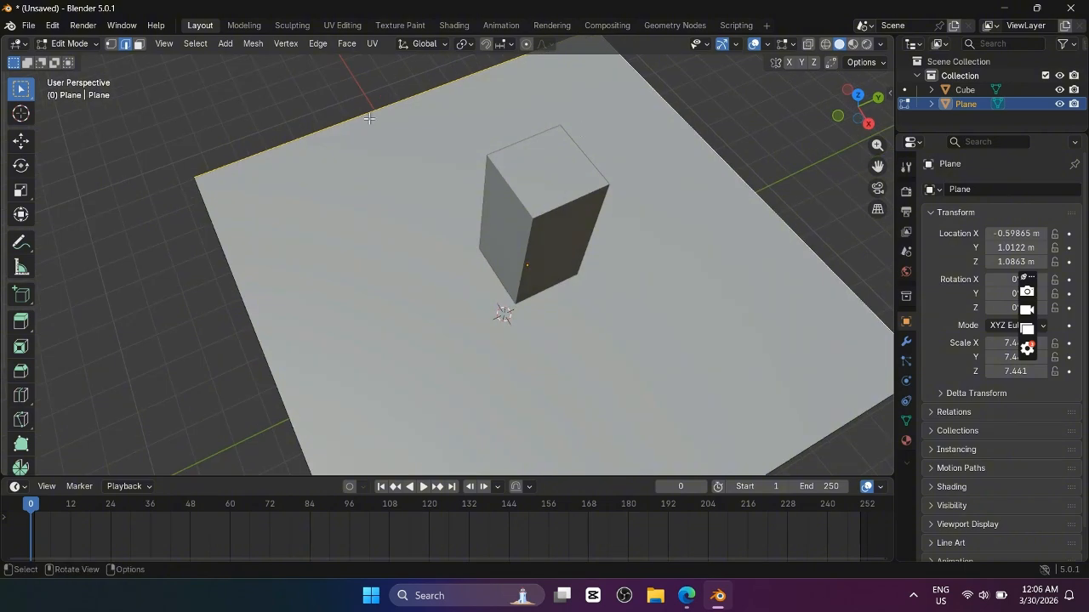
scroll(479, 144, down, 3)
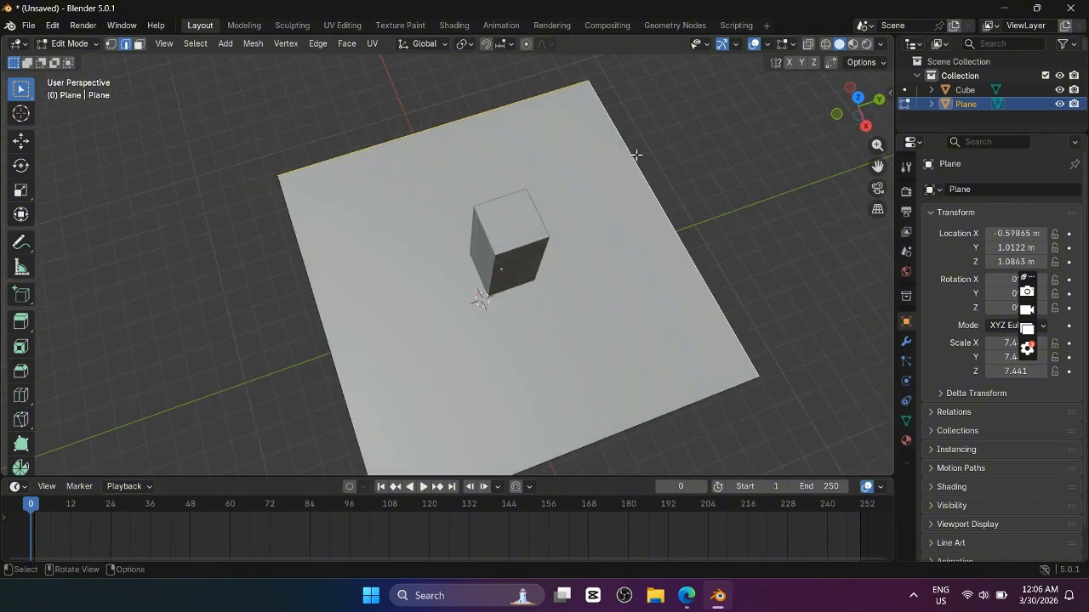
middle_drag(636, 155, 706, 179)
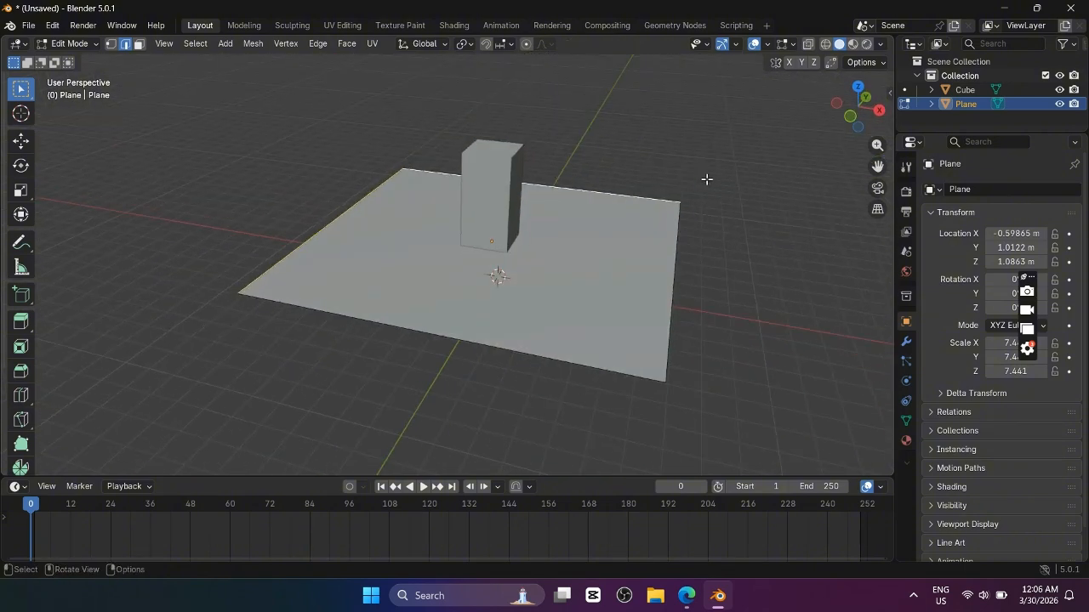
Step: Extrude the plane's two selected back edges straight up along the Z axis into walls taller than the box
key(e)
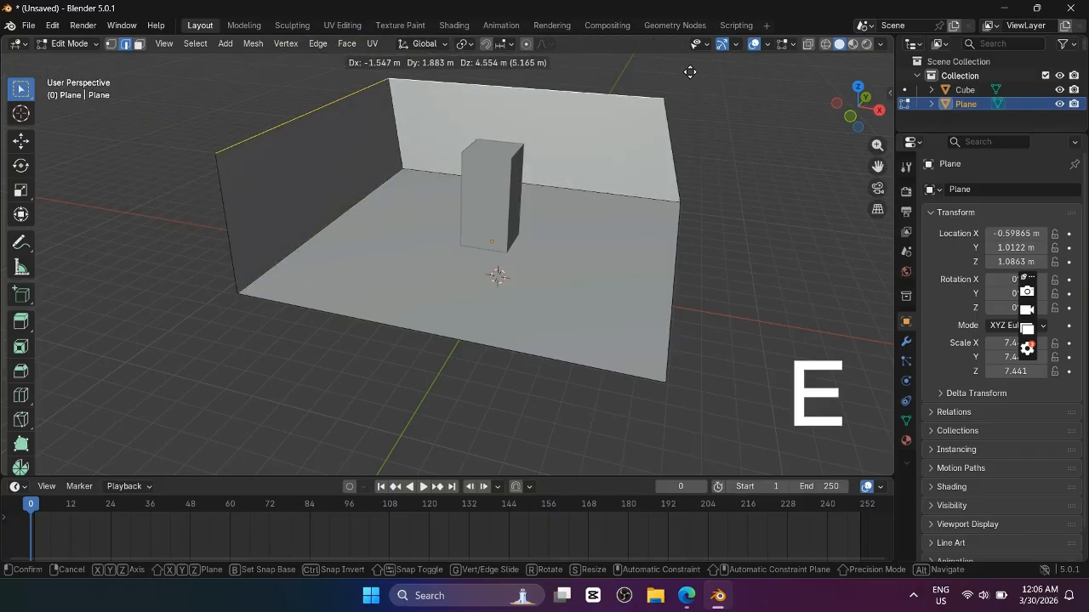
key(z)
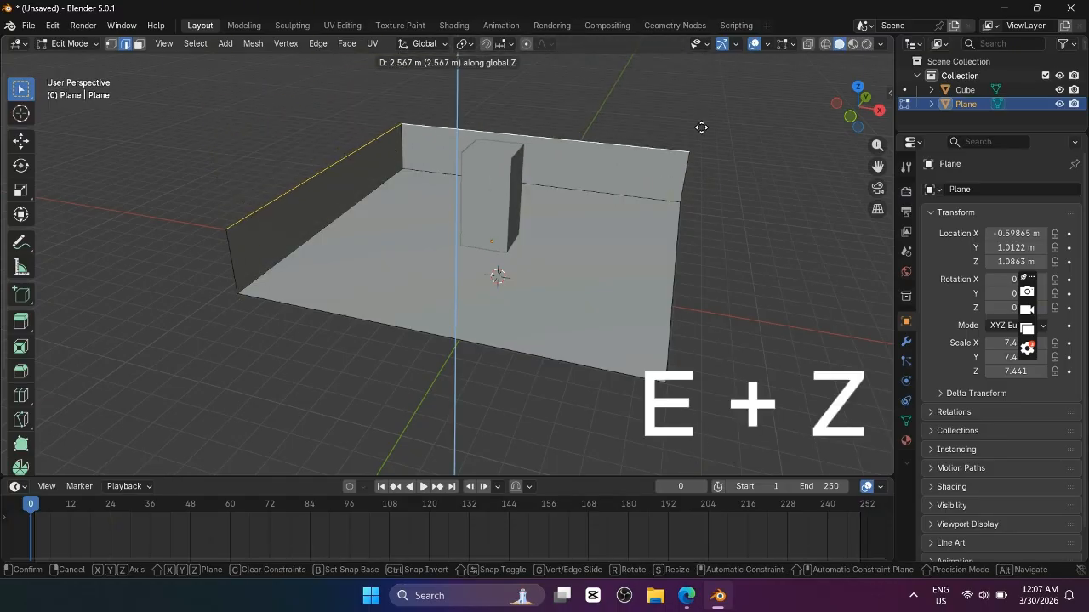
click(680, 409)
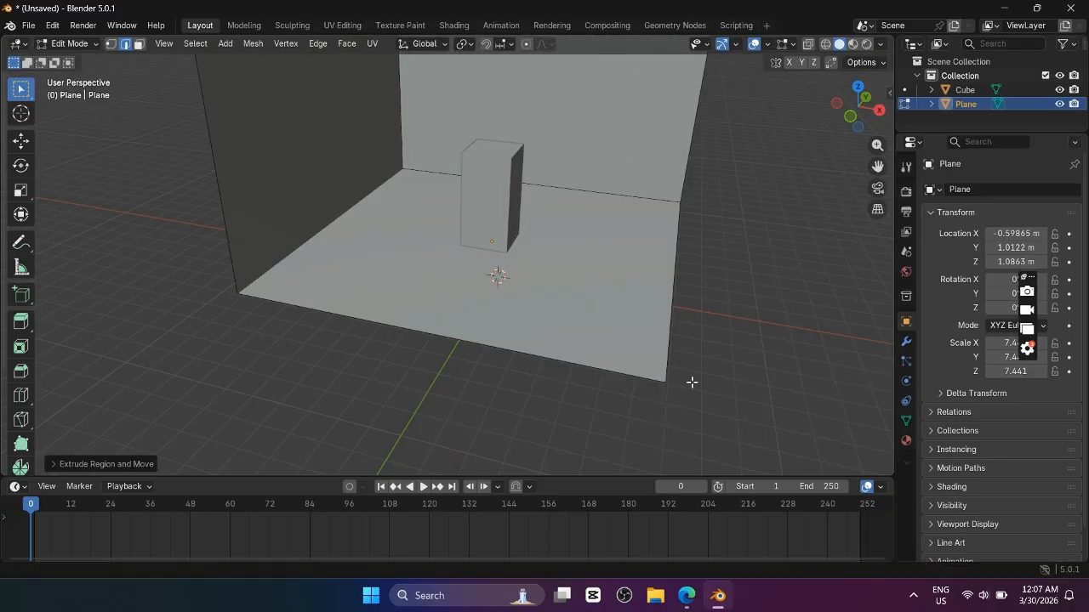
scroll(693, 383, down, 3)
middle_drag(692, 383, 667, 364)
key(Tab)
key(Tab)
scroll(522, 176, up, 5)
mouse_move(522, 176)
middle_down()
mouse_move(524, 195)
mouse_move(486, 142)
mouse_move(518, 157)
middle_up()
scroll(485, 141, down, 2)
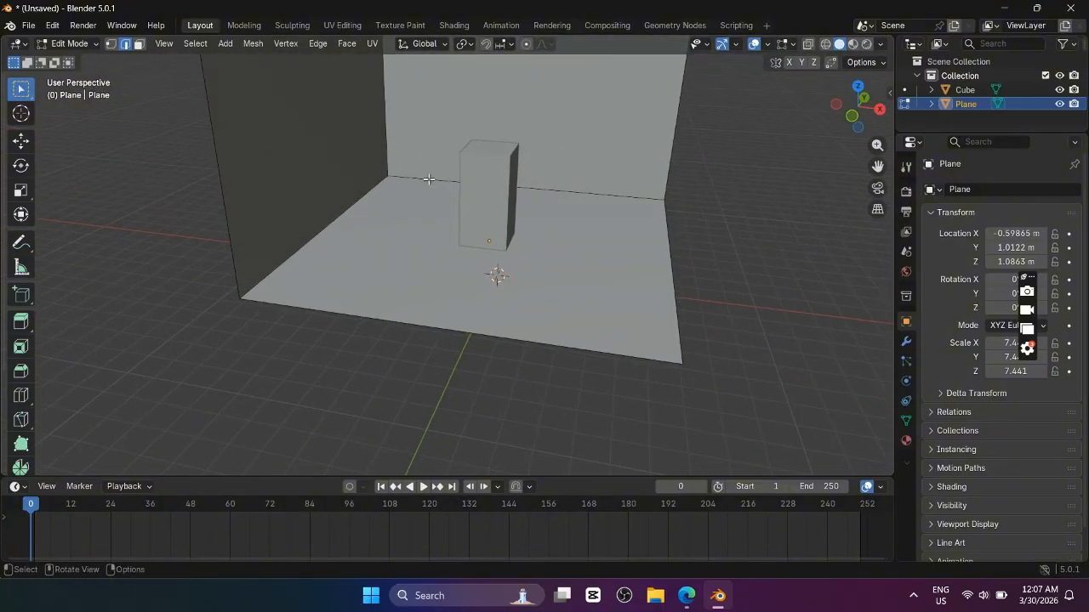
Step: Bevel the three inner edges where the two walls and floor meet, with about 0.261 m offset and 8 segments
middle_drag(384, 173, 407, 175)
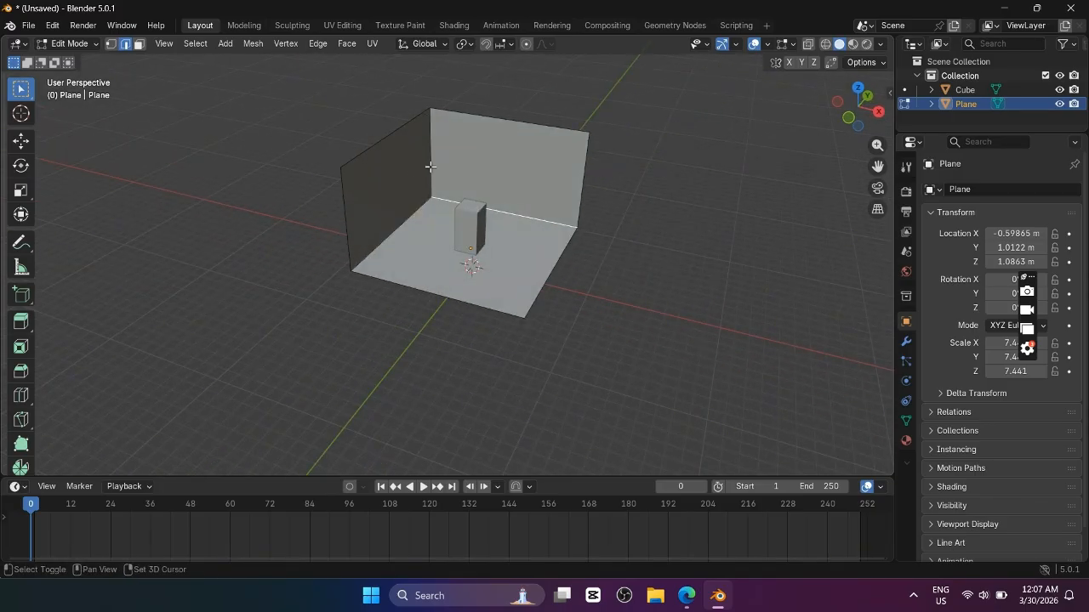
scroll(496, 267, up, 5)
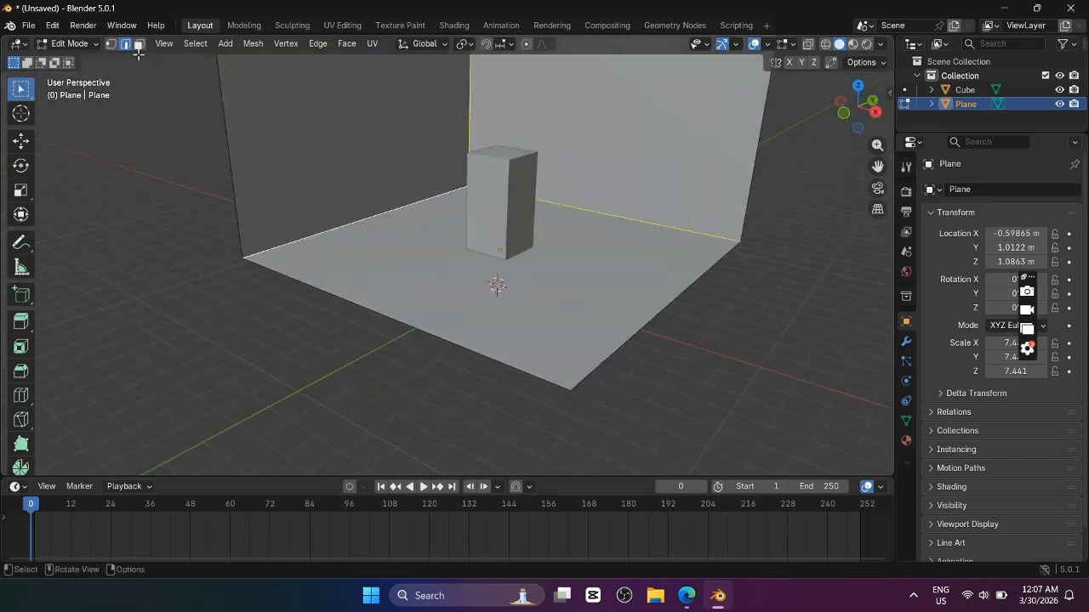
scroll(537, 161, down, 2)
middle_drag(536, 162, 555, 160)
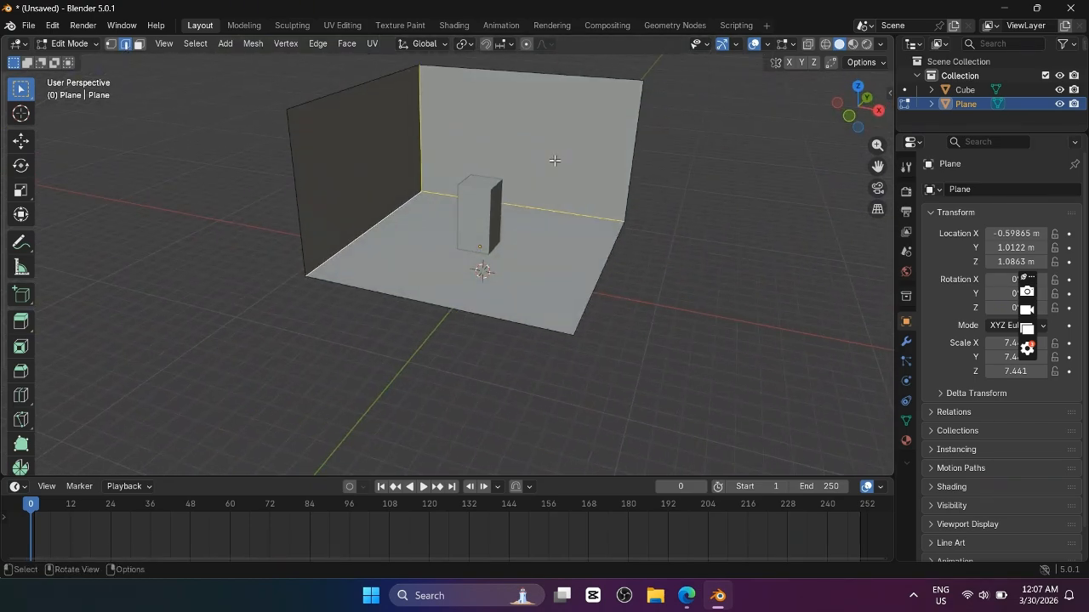
key(ctrl+b)
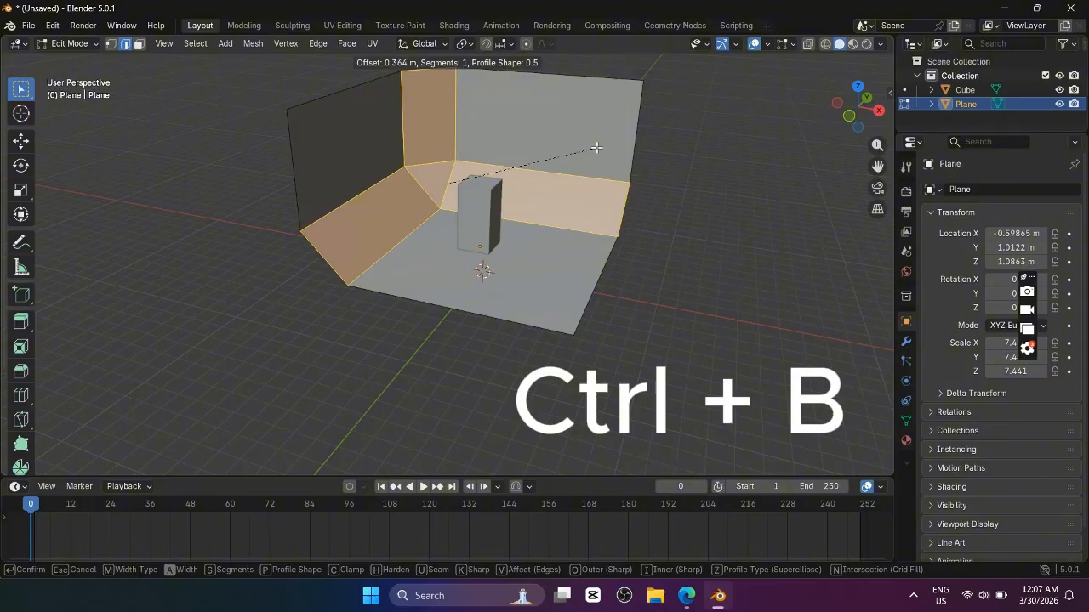
key(Escape)
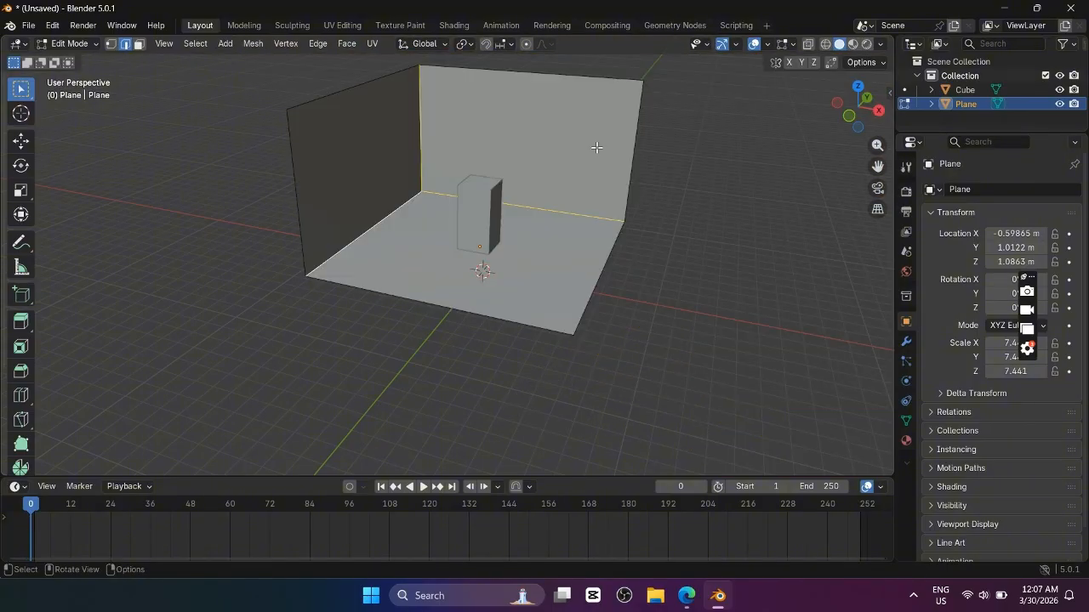
key(ctrl+b)
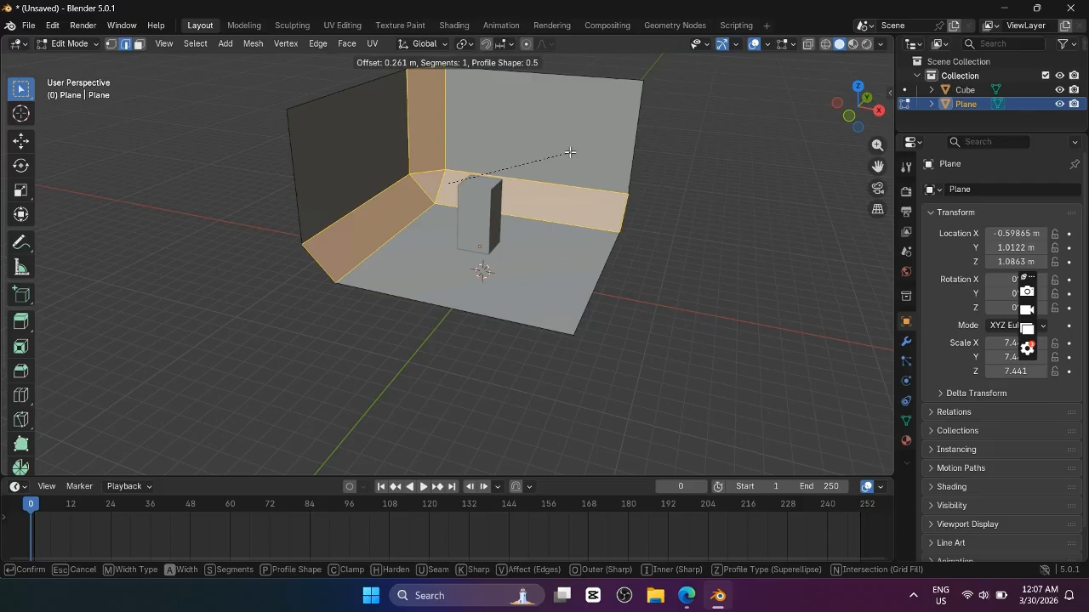
scroll(570, 153, up, 9)
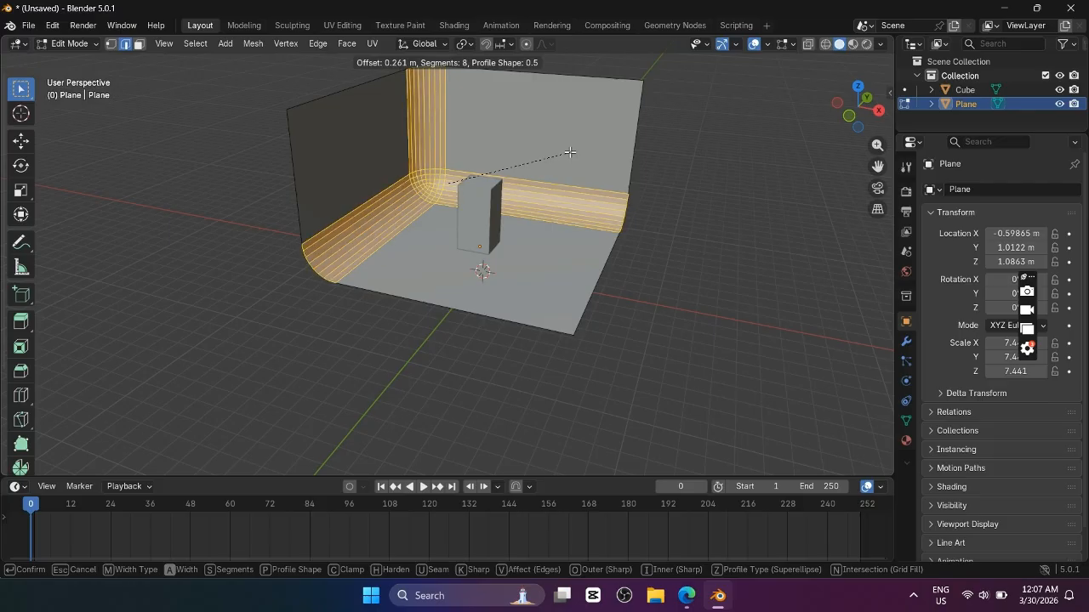
scroll(570, 152, up, 2)
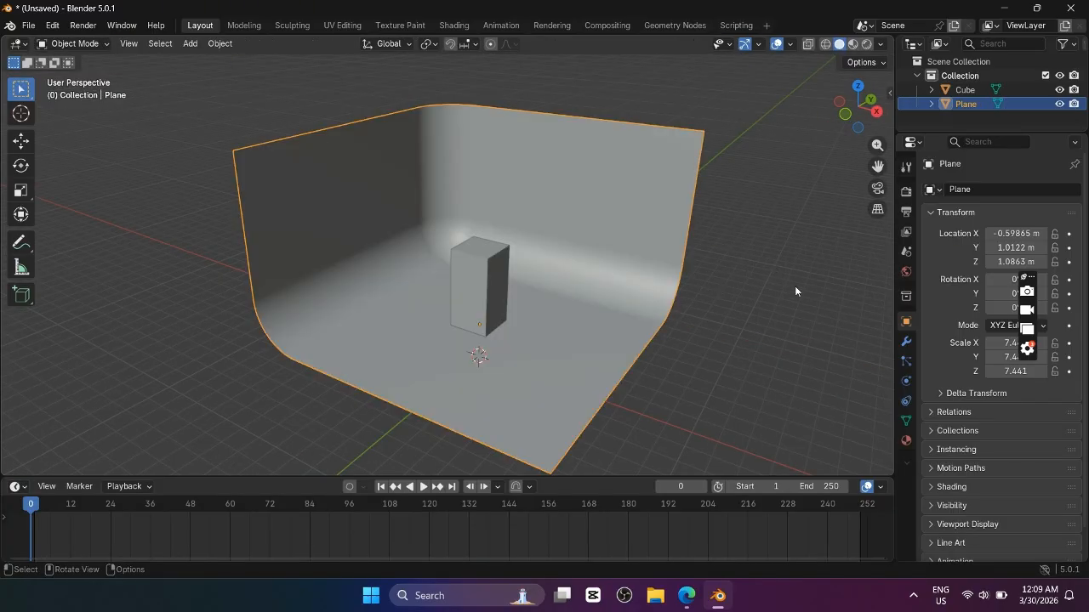
Step: Give the curved backdrop plane a new material with a pink base color, hue about 0.93 and saturation about 0.70
click(796, 307)
click(651, 230)
click(904, 440)
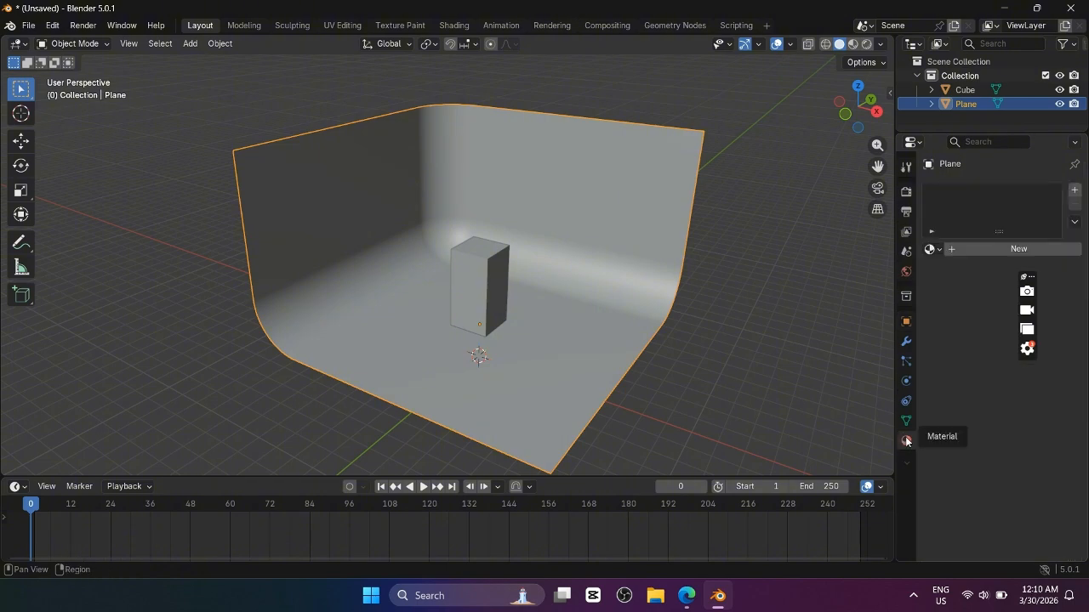
click(1003, 248)
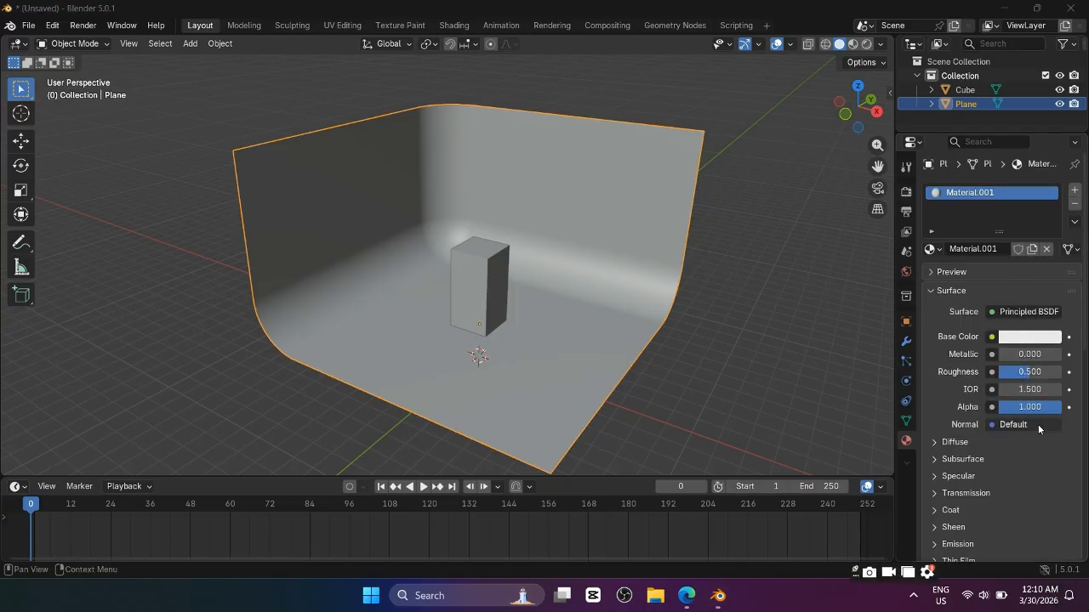
click(1009, 337)
drag(990, 157, 1001, 180)
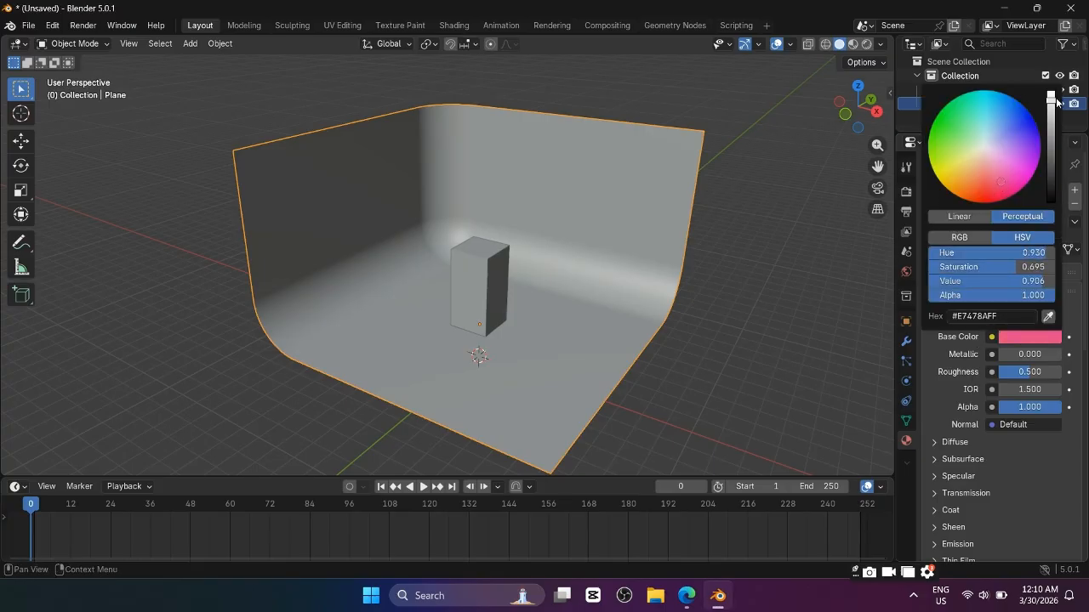
mouse_move(1051, 99)
mouse_down()
mouse_move(1050, 141)
mouse_move(1051, 95)
mouse_up()
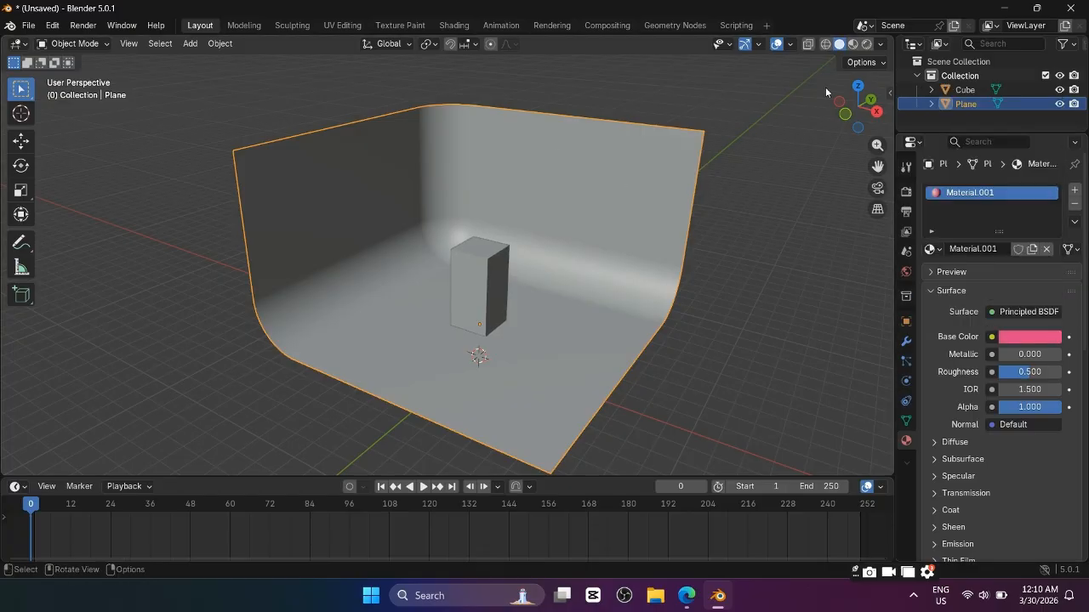
Step: Switch the viewport to Rendered shading and deselect the backdrop plane
click(866, 43)
mouse_move(842, 107)
middle_down()
mouse_move(689, 201)
mouse_move(683, 153)
mouse_move(773, 173)
mouse_move(788, 196)
mouse_move(741, 207)
mouse_move(748, 217)
middle_up()
click(770, 286)
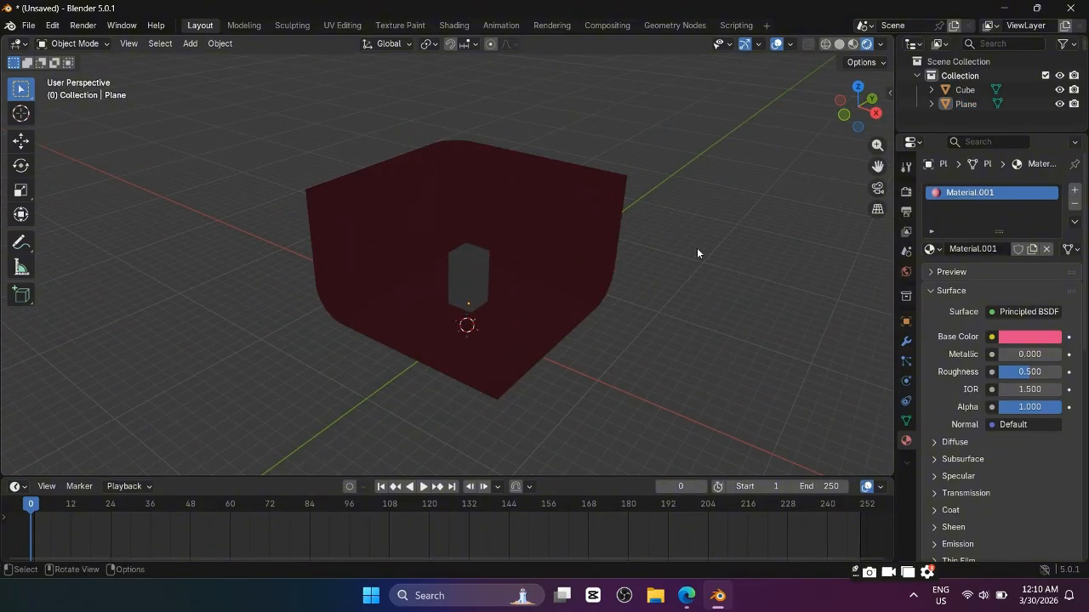
Step: Add a Sun light and raise it along the Z axis above the backdrop
key(shift+a)
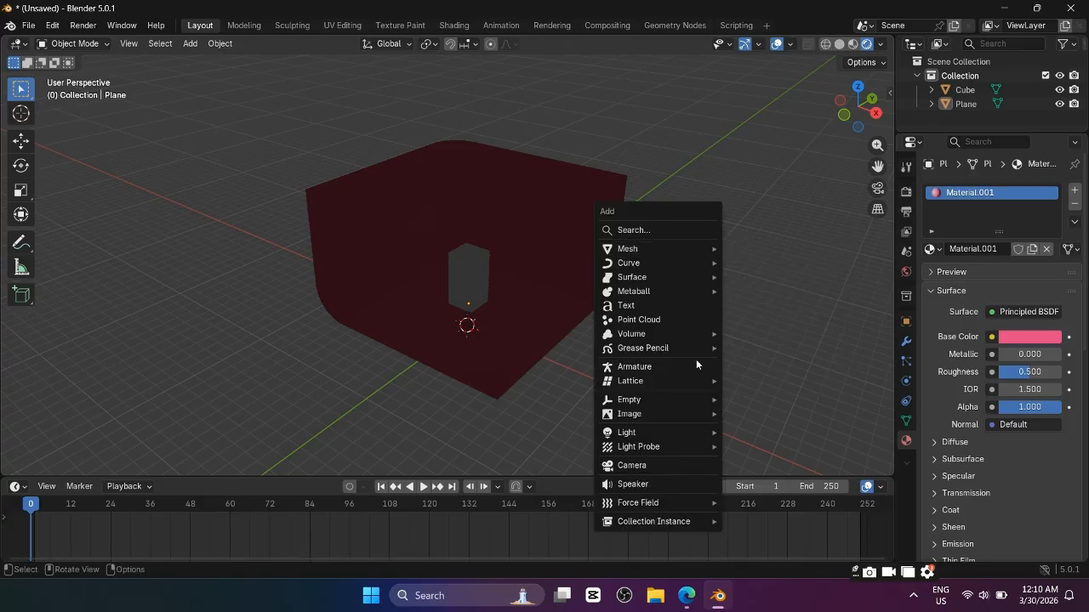
mouse_move(641, 433)
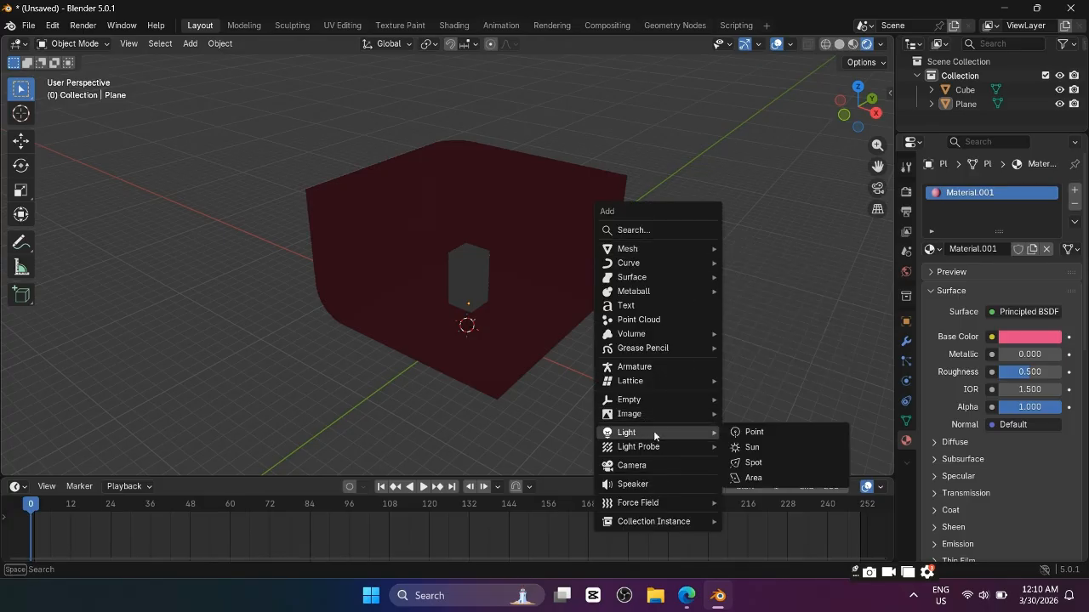
click(742, 448)
key(g)
key(z)
click(569, 338)
middle_drag(570, 338, 479, 433)
key(g)
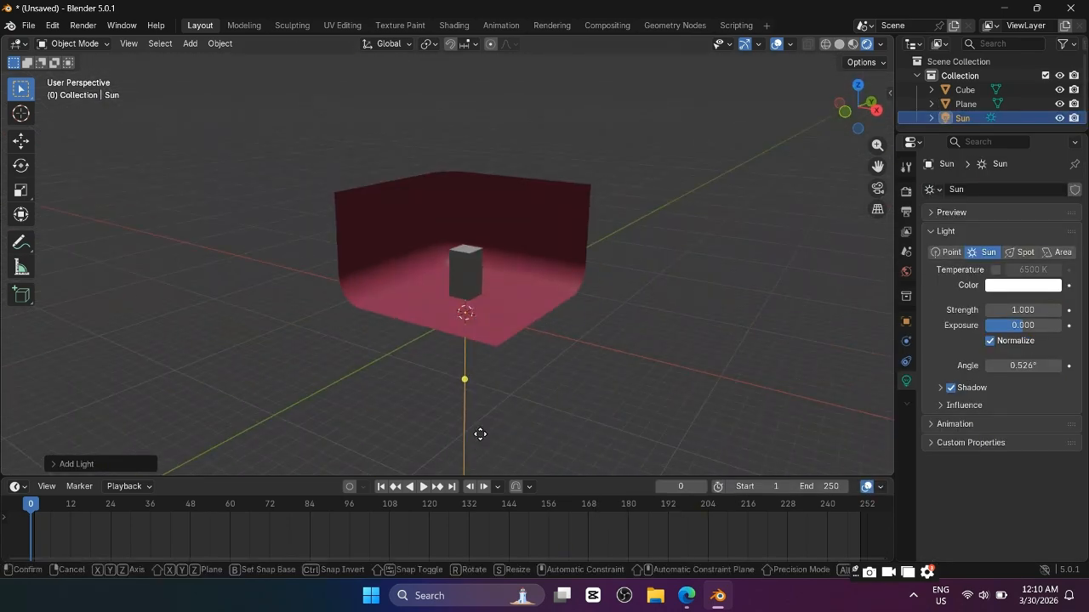
key(z)
click(500, 284)
Step: Rotate and reposition the Sun light so it shines at an angle onto the box from the backdrop's open side
middle_drag(500, 284, 577, 251)
key(r)
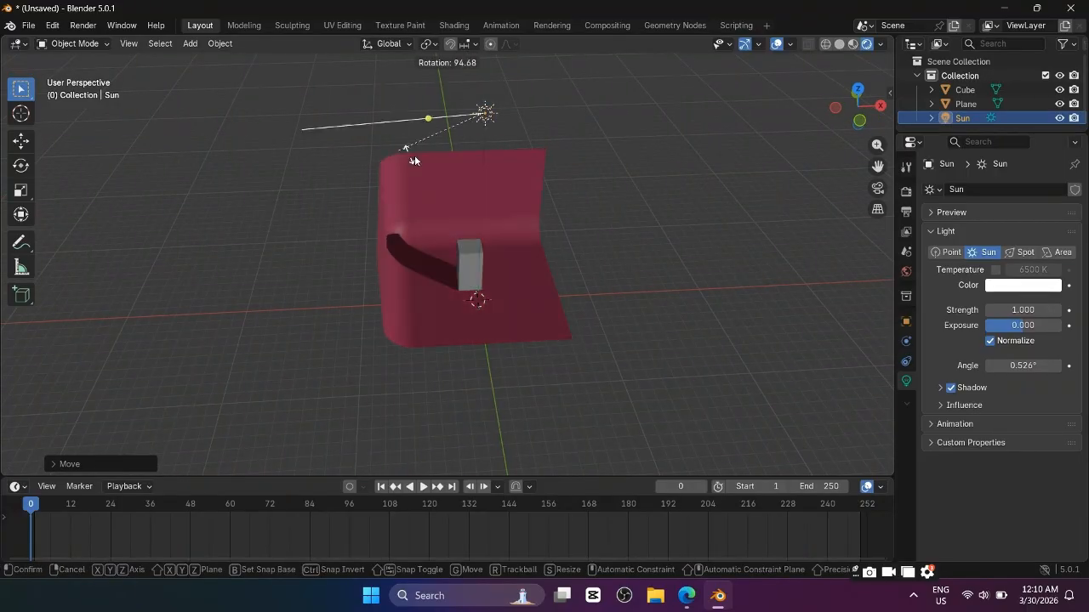
click(656, 230)
key(r)
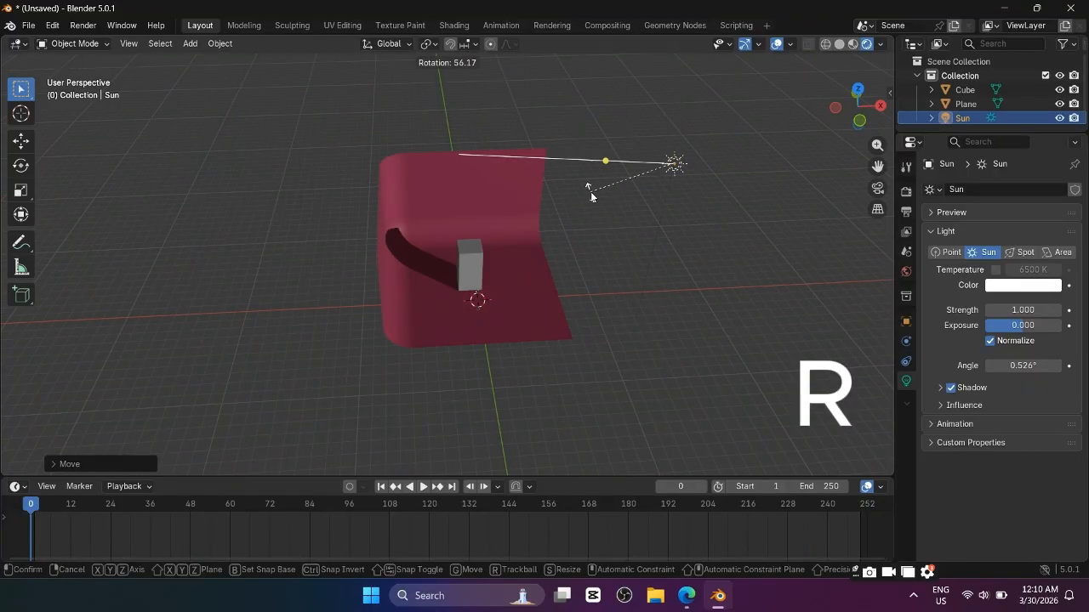
click(620, 226)
middle_drag(620, 226, 547, 204)
scroll(440, 260, up, 5)
scroll(441, 259, up, 2)
scroll(408, 208, down, 9)
scroll(491, 188, up, 5)
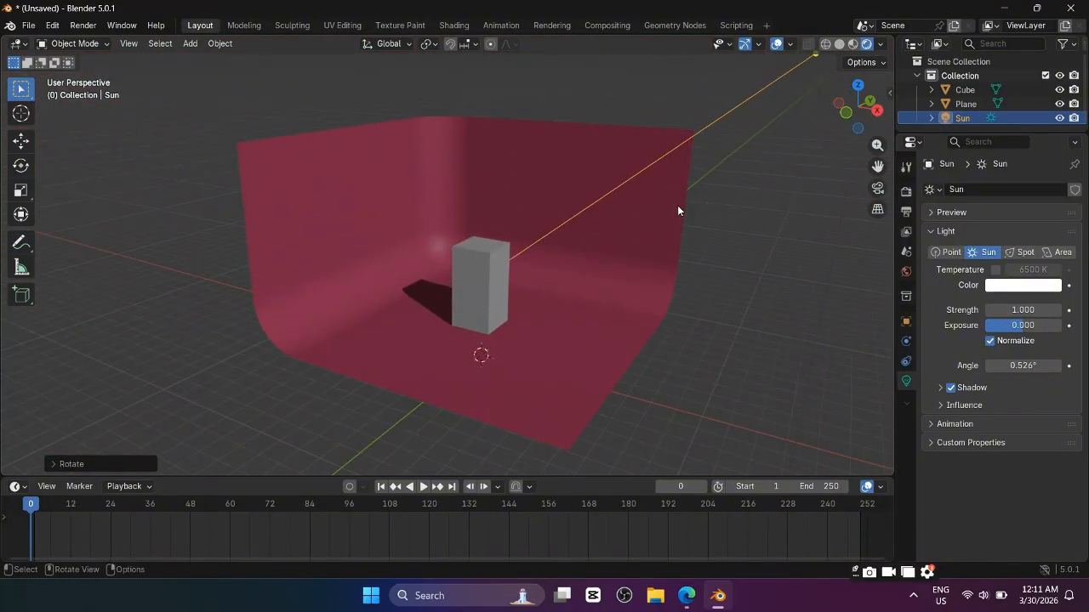
Step: Give the tall box a new material and use a Brick Texture as its base color
click(495, 286)
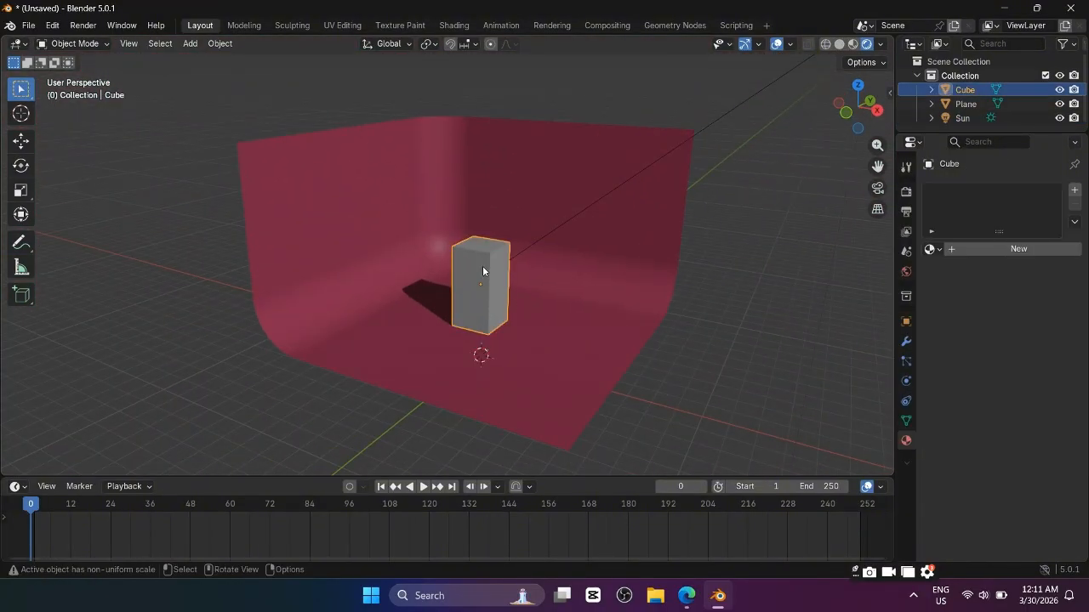
click(963, 250)
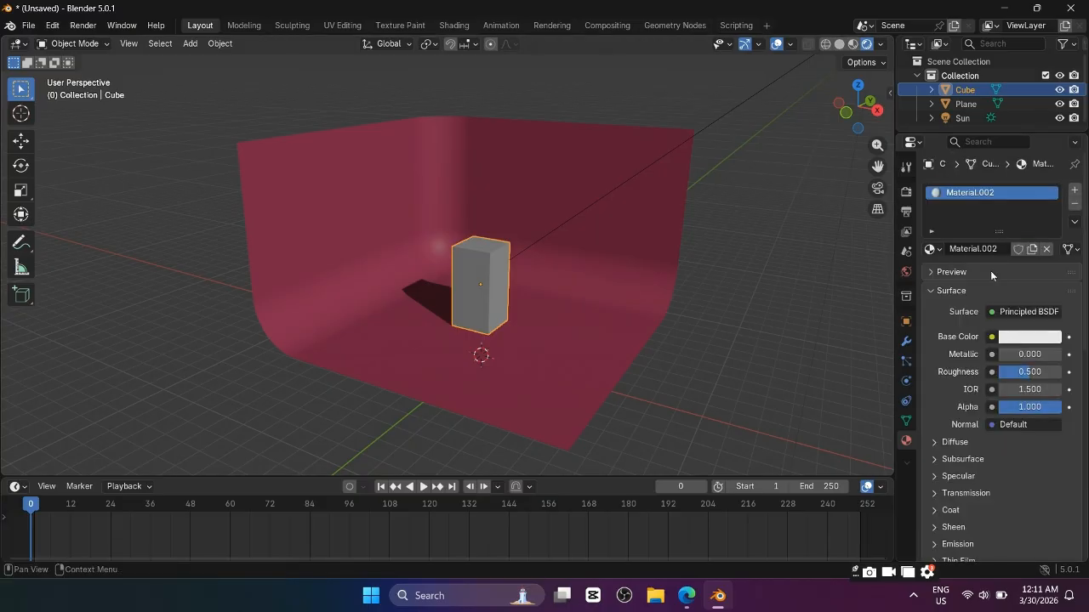
click(991, 338)
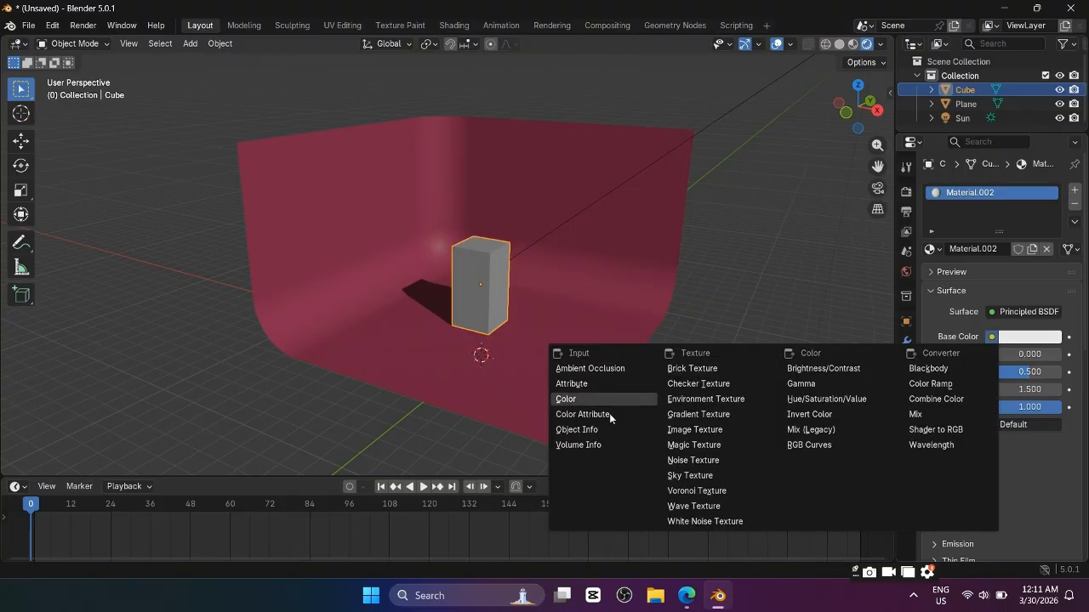
click(724, 371)
scroll(631, 242, up, 5)
middle_drag(631, 242, 595, 255)
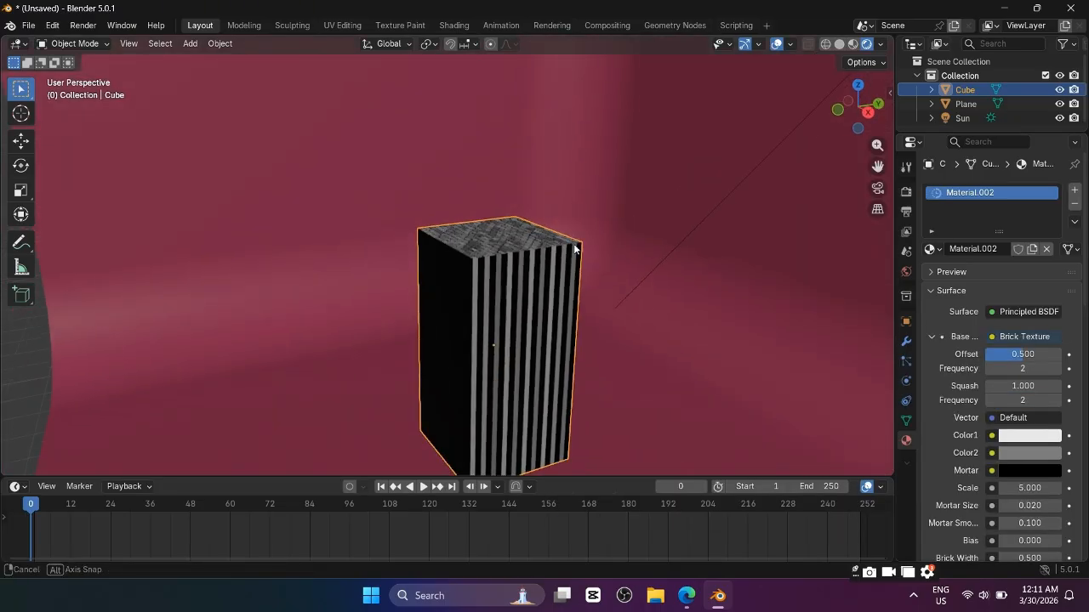
Step: Try the Checker, Gradient and Sky textures in turn as the box's base color
click(1014, 337)
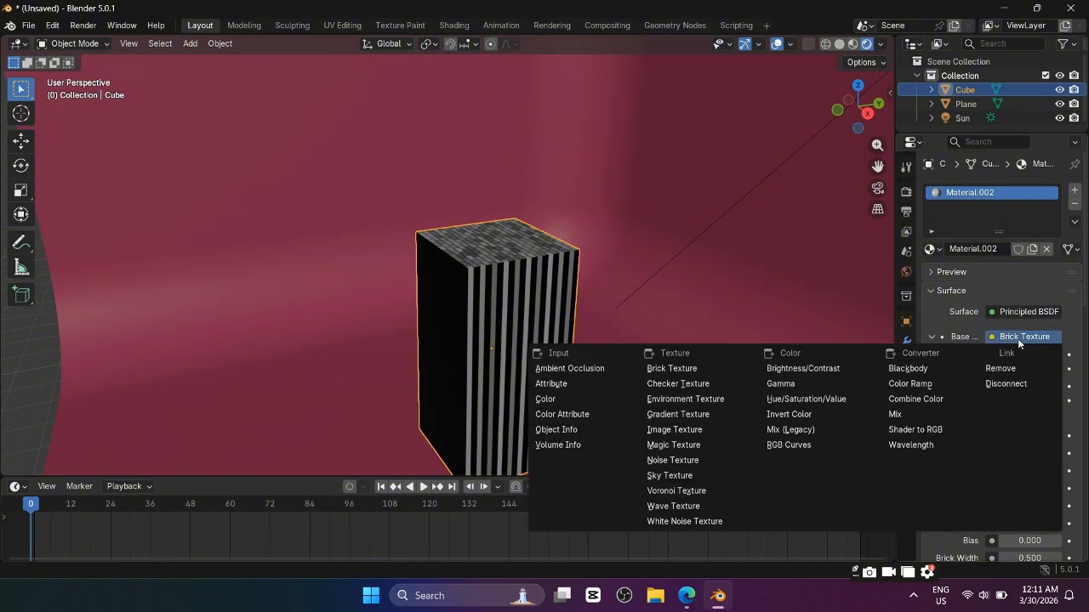
click(685, 382)
click(1001, 336)
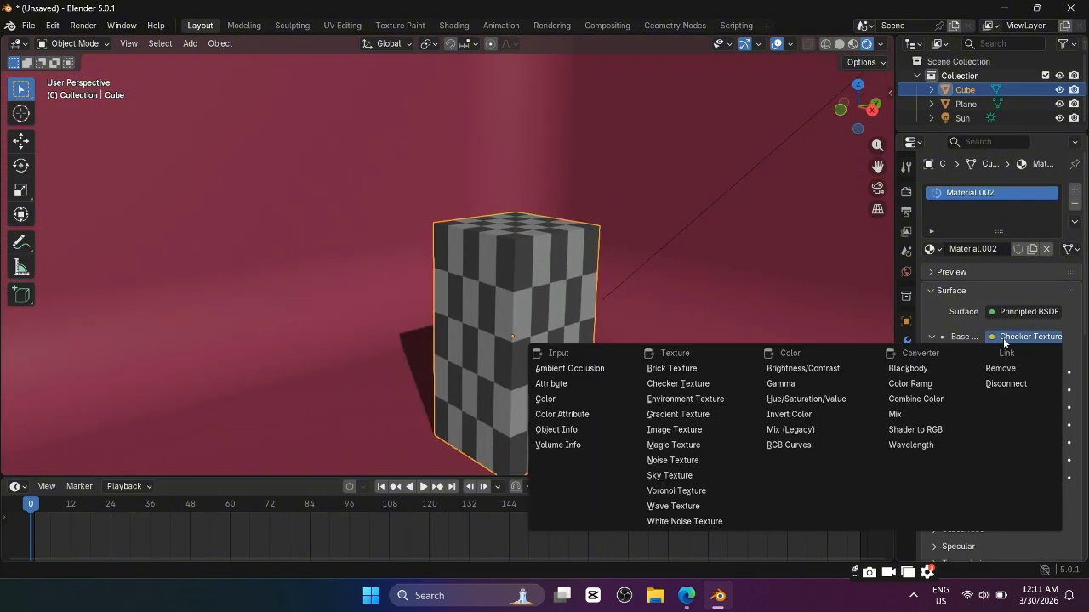
click(678, 414)
click(1025, 338)
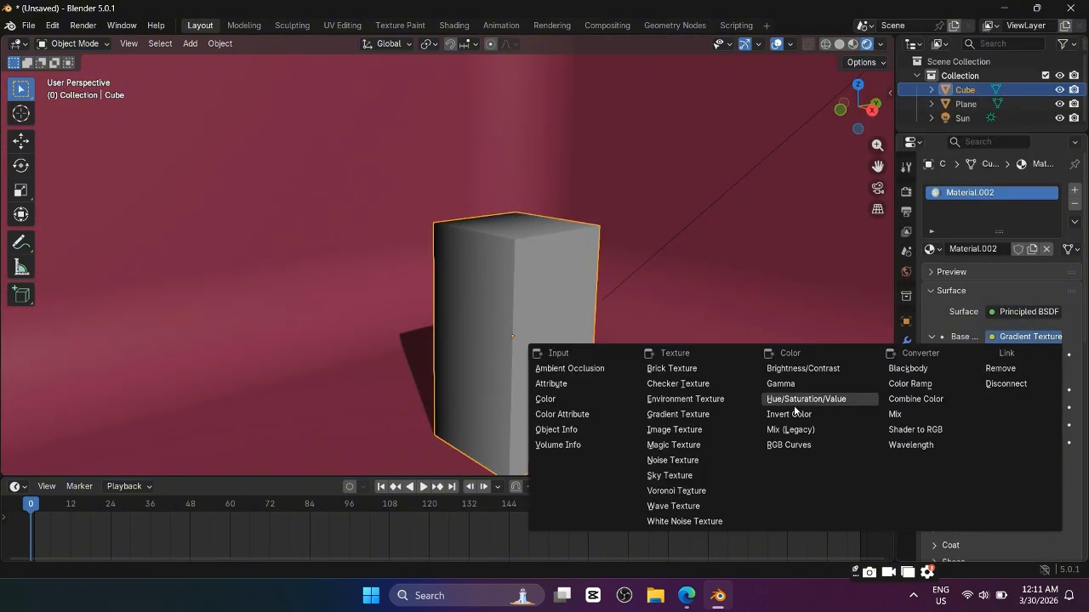
click(692, 476)
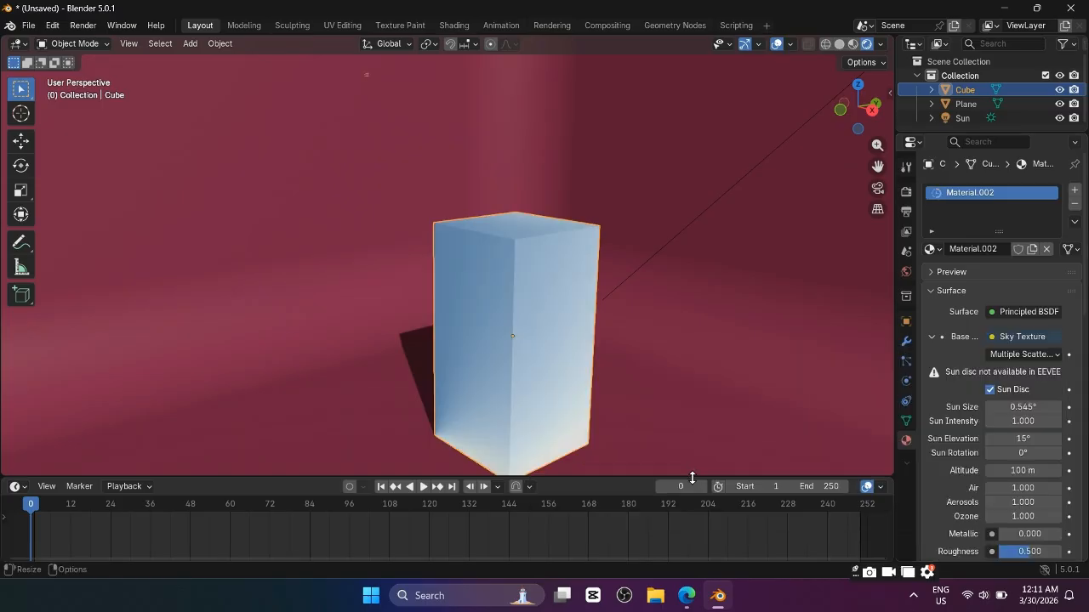
Step: Set the box's base color to an Image Texture and load the Bright-Sunset image
click(1003, 338)
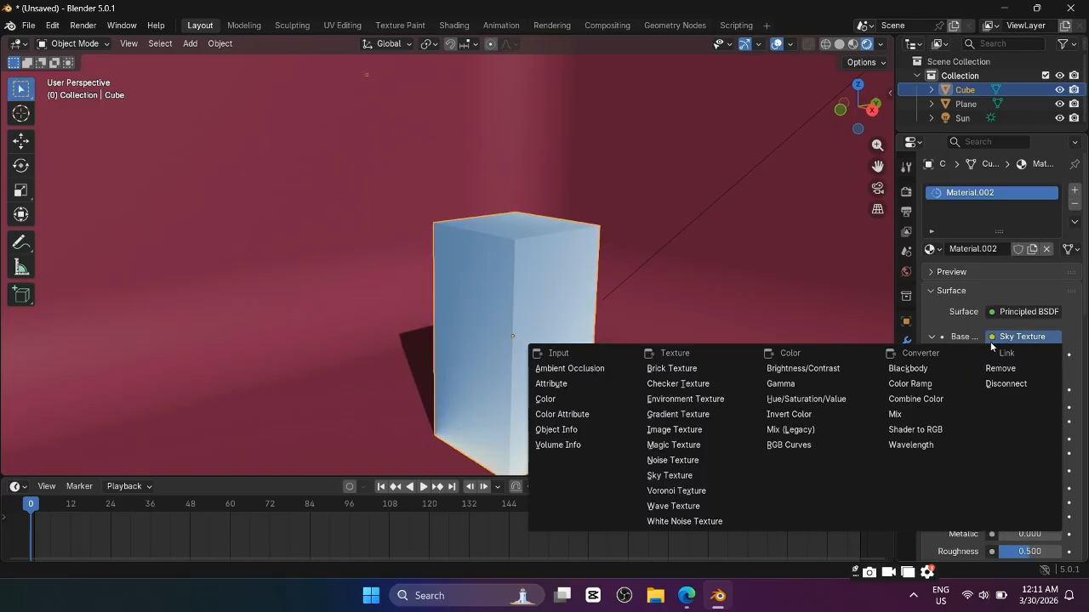
click(672, 429)
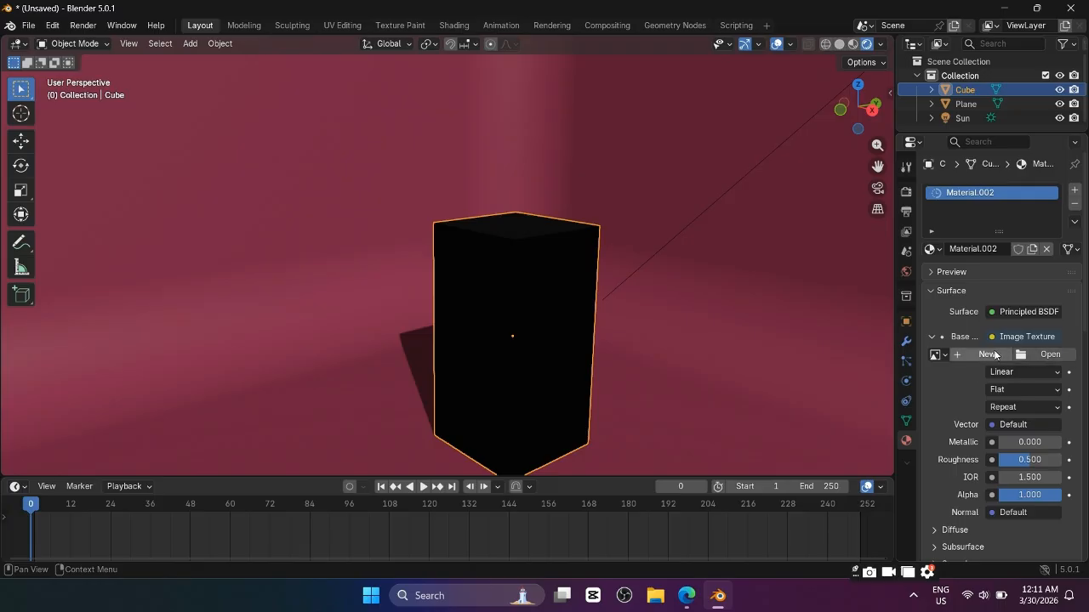
click(1067, 357)
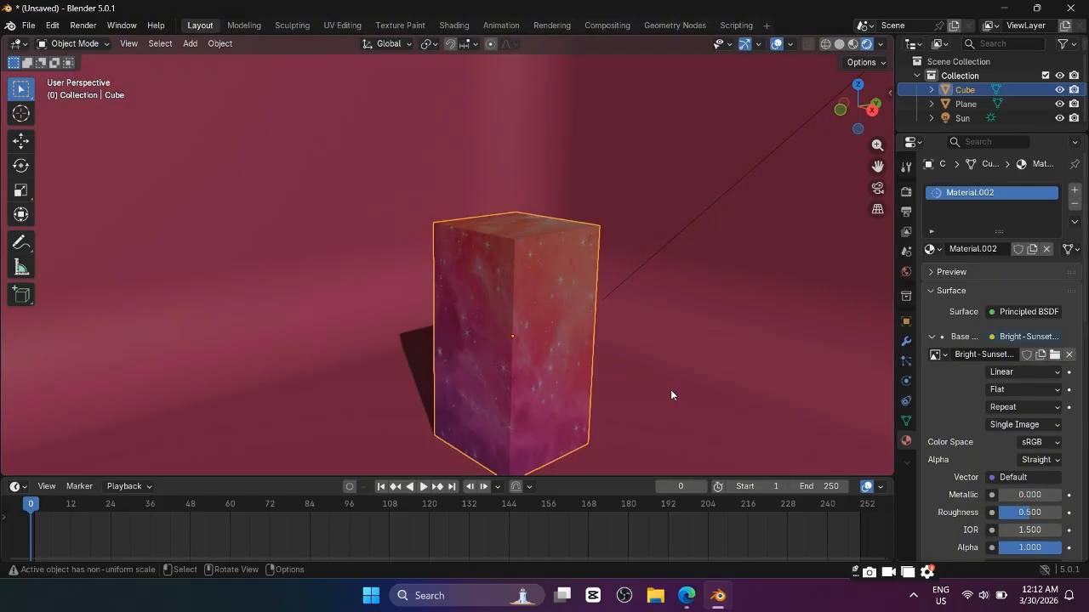
middle_drag(670, 389, 572, 281)
scroll(554, 314, down, 2)
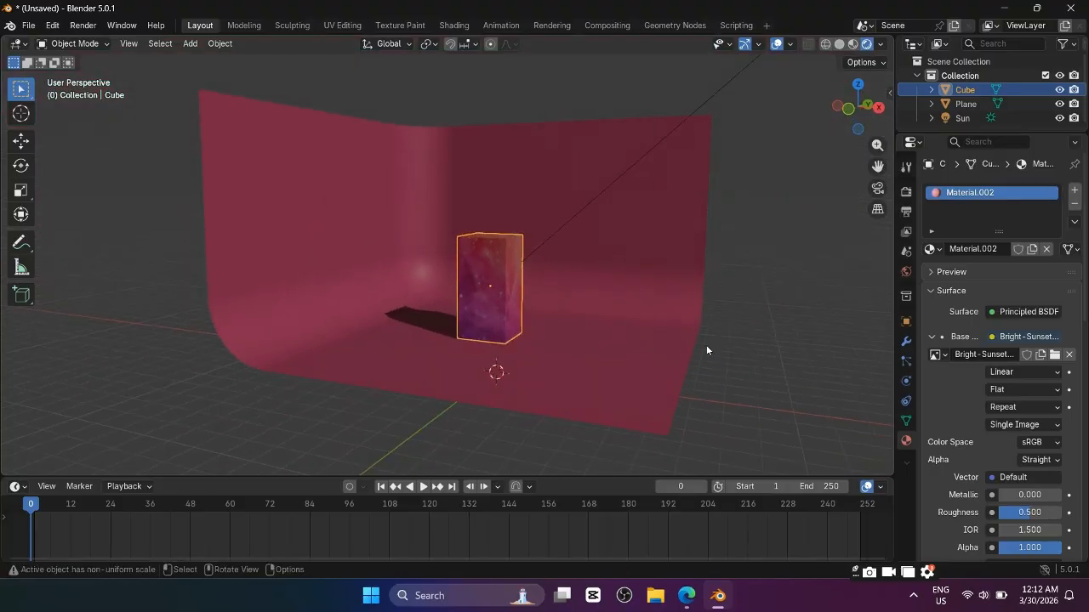
Step: Examine the image-textured box and the curved backdrop from several angles
click(708, 351)
middle_drag(732, 364, 708, 384)
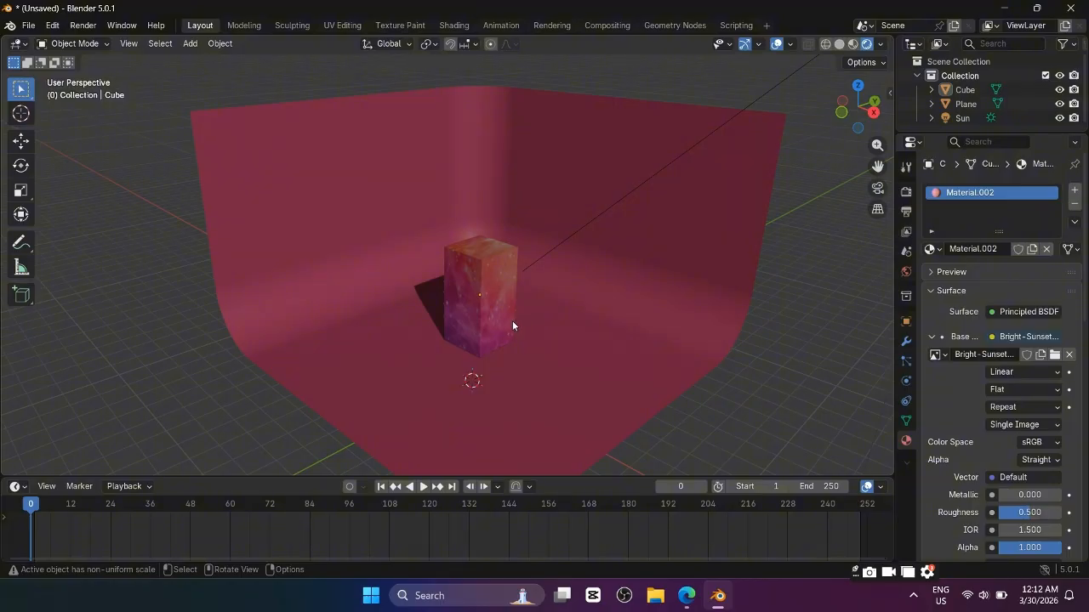
middle_drag(512, 322, 620, 316)
scroll(583, 281, down, 2)
click(530, 188)
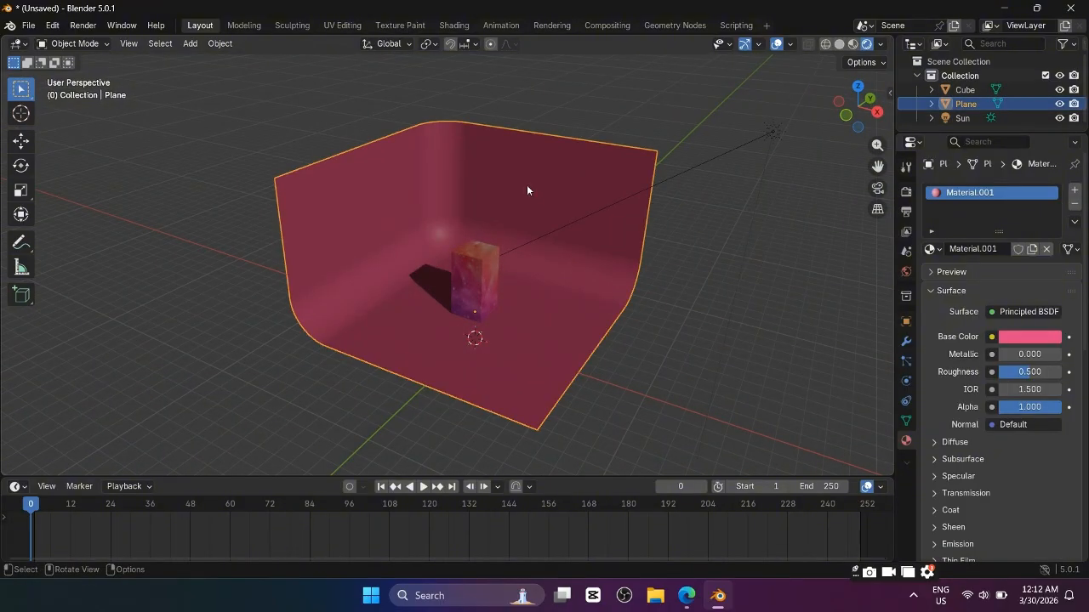
scroll(561, 196, up, 3)
click(782, 328)
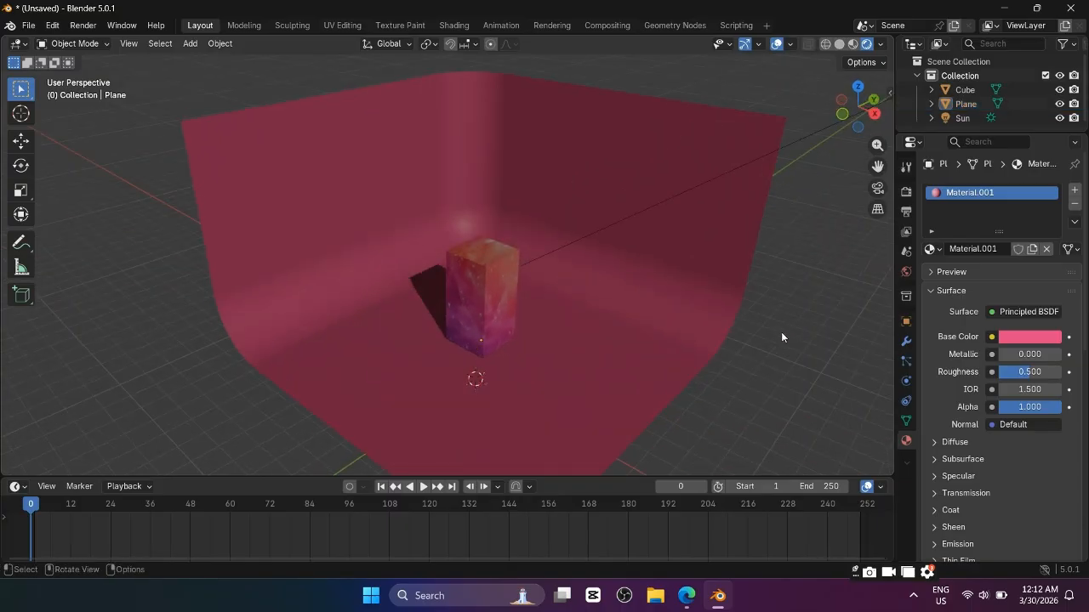
click(466, 283)
middle_drag(466, 283, 499, 255)
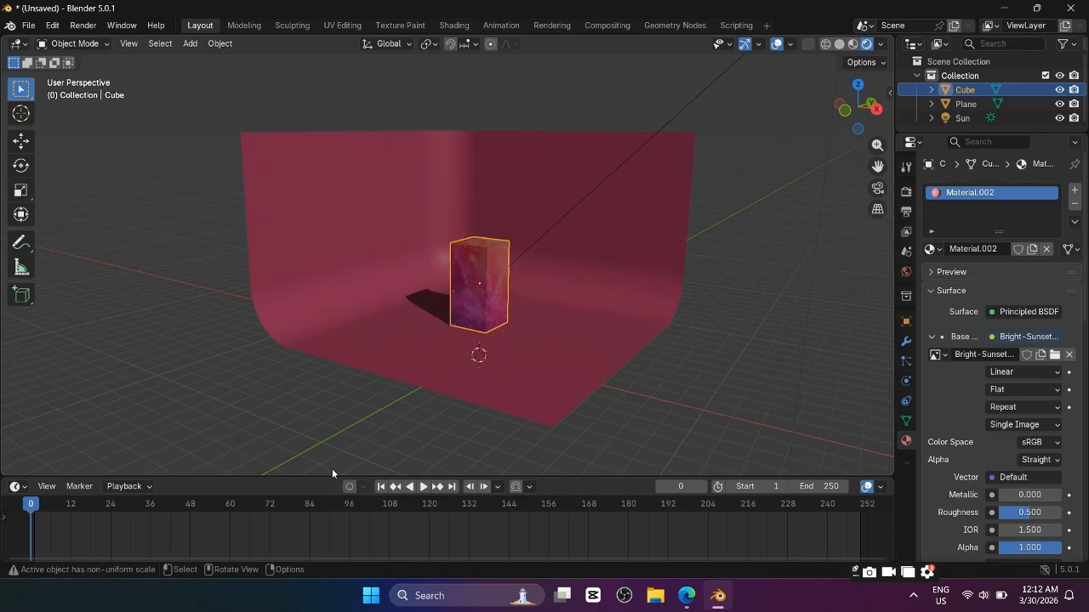
Step: Enlarge the timeline area, scrub the playhead through the whole frame range and return it to frame 0
drag(332, 475, 289, 306)
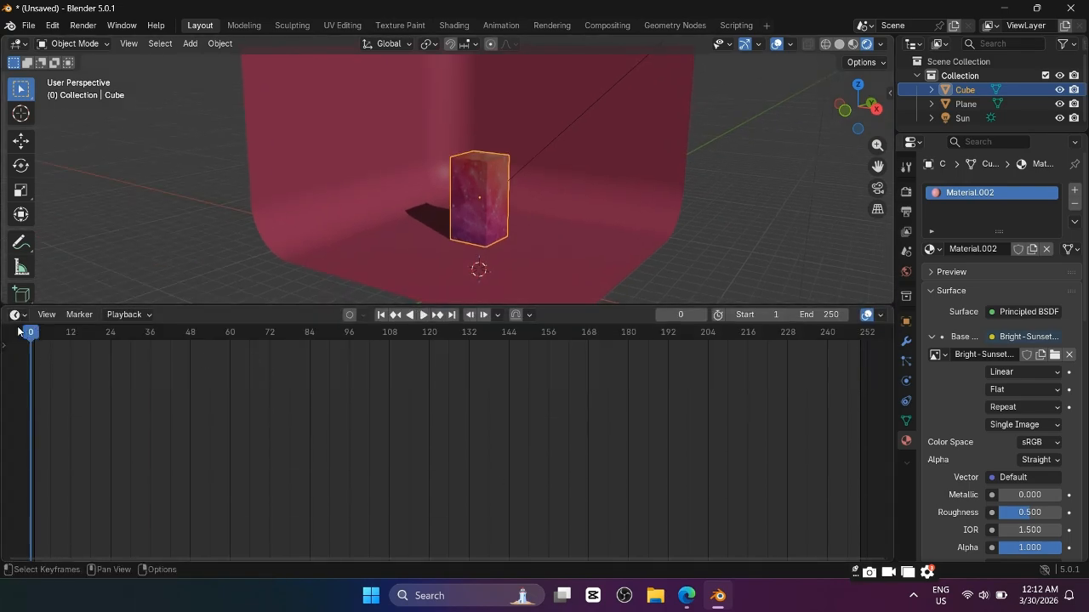
click(343, 146)
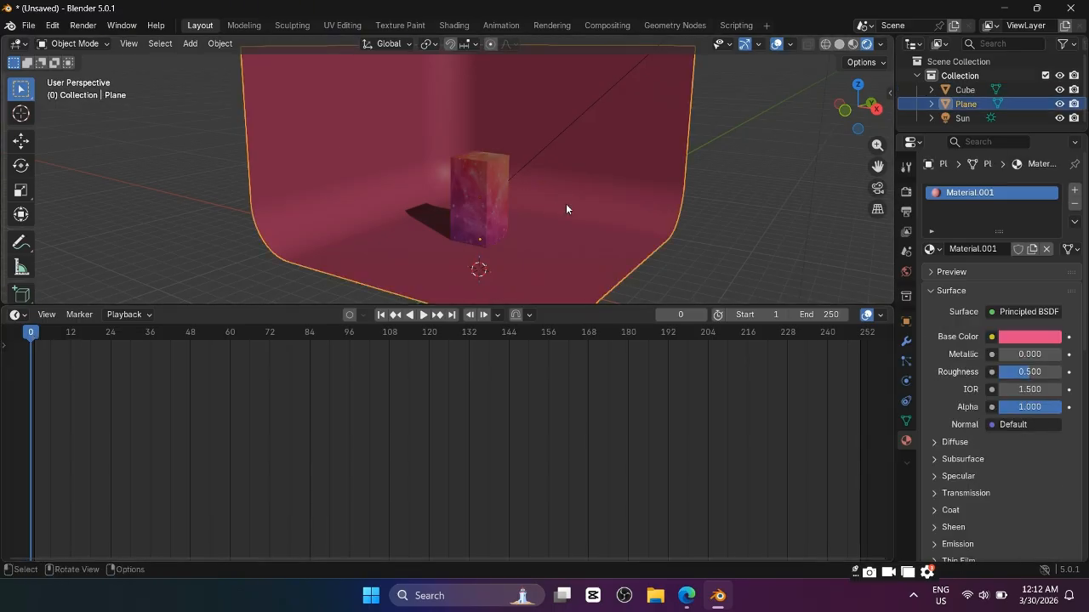
scroll(568, 203, down, 3)
click(765, 278)
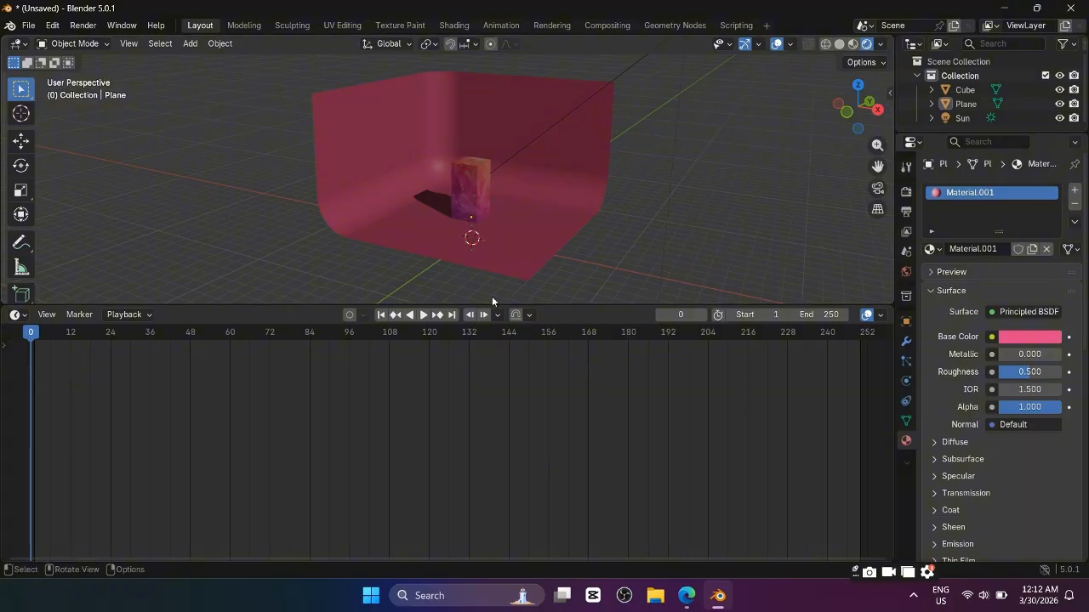
drag(33, 338, 864, 340)
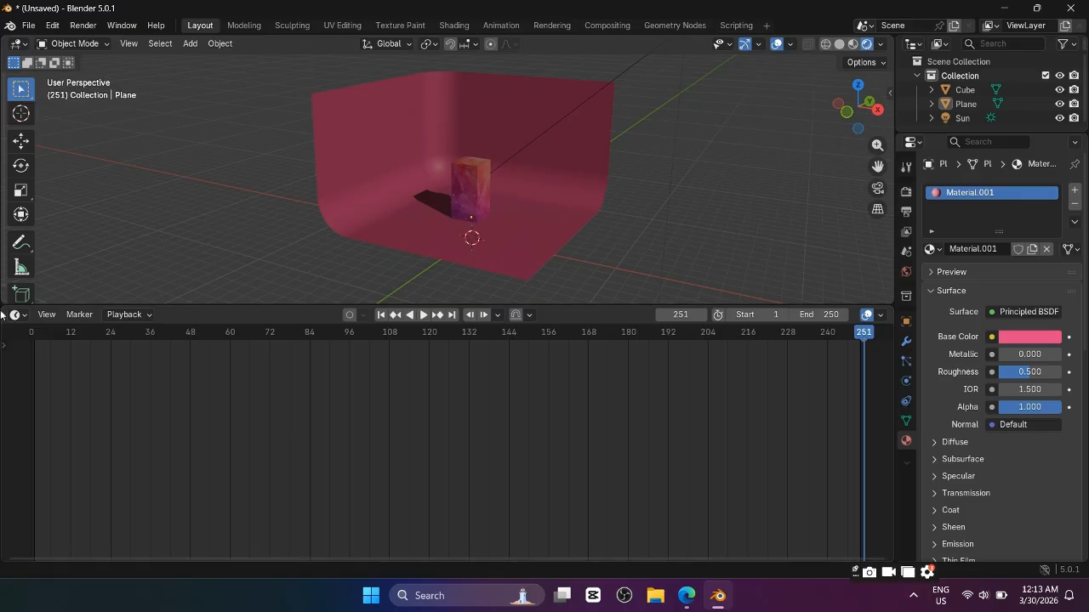
drag(77, 339, 31, 339)
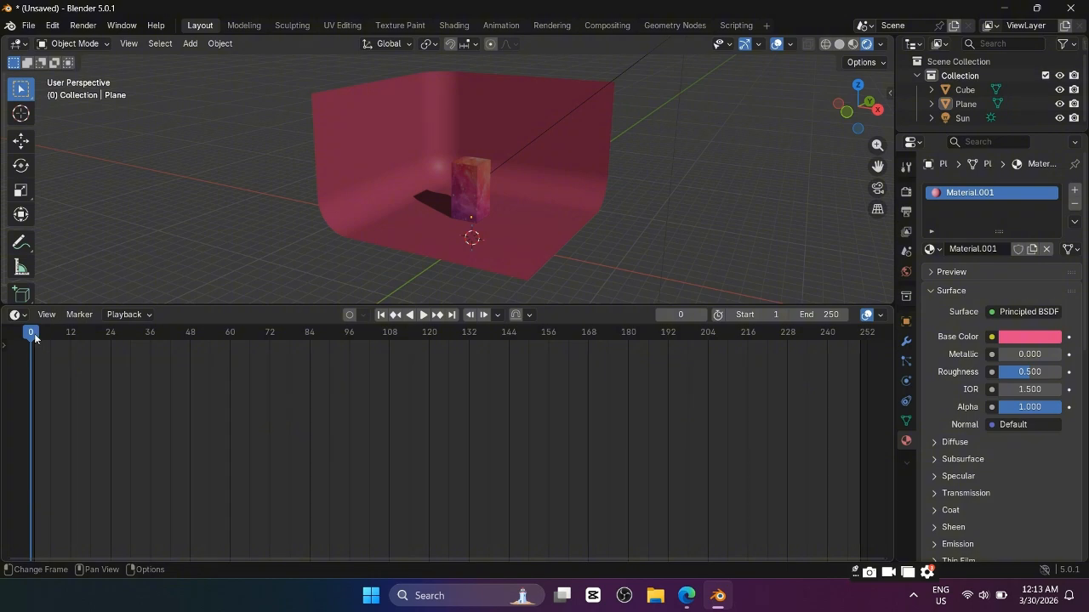
Step: Raise the textured box along Z above the backdrop floor and insert a keyframe for it at frame 0
scroll(504, 205, up, 5)
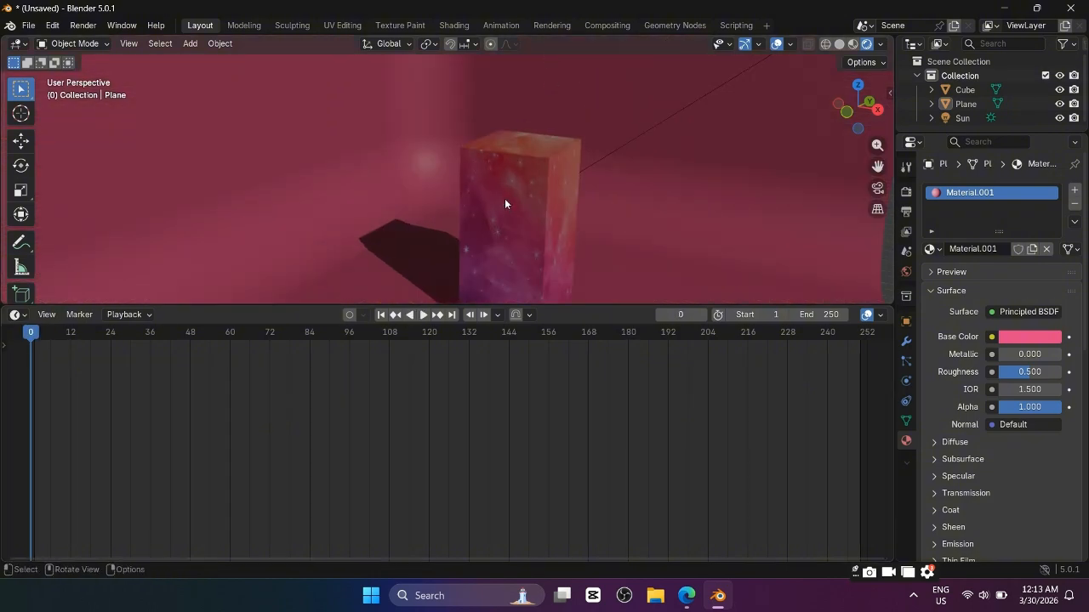
click(505, 203)
scroll(503, 198, down, 6)
key(g)
key(z)
click(515, 133)
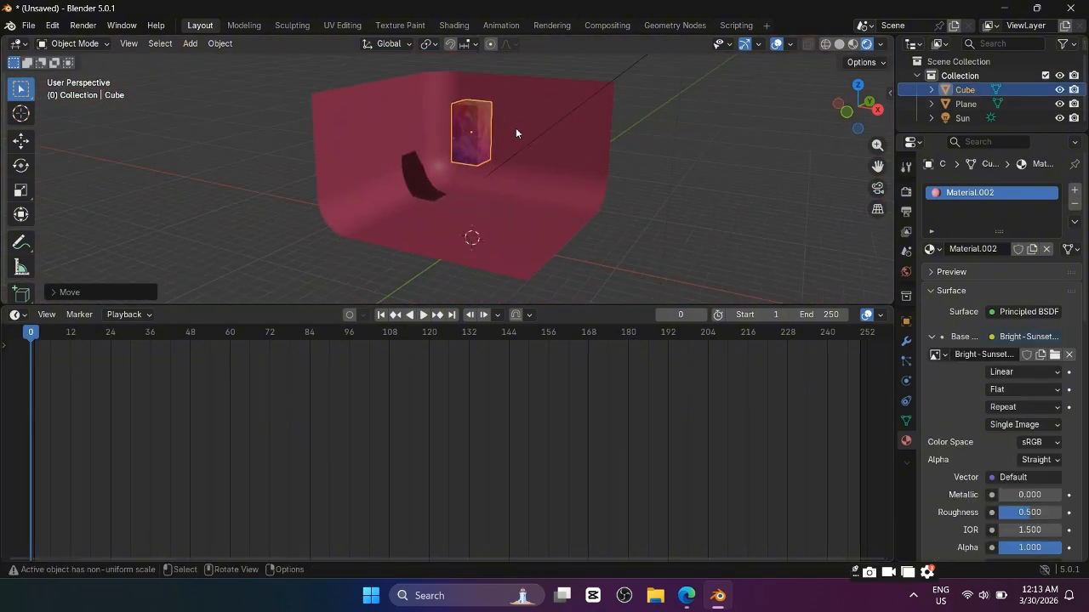
key(i)
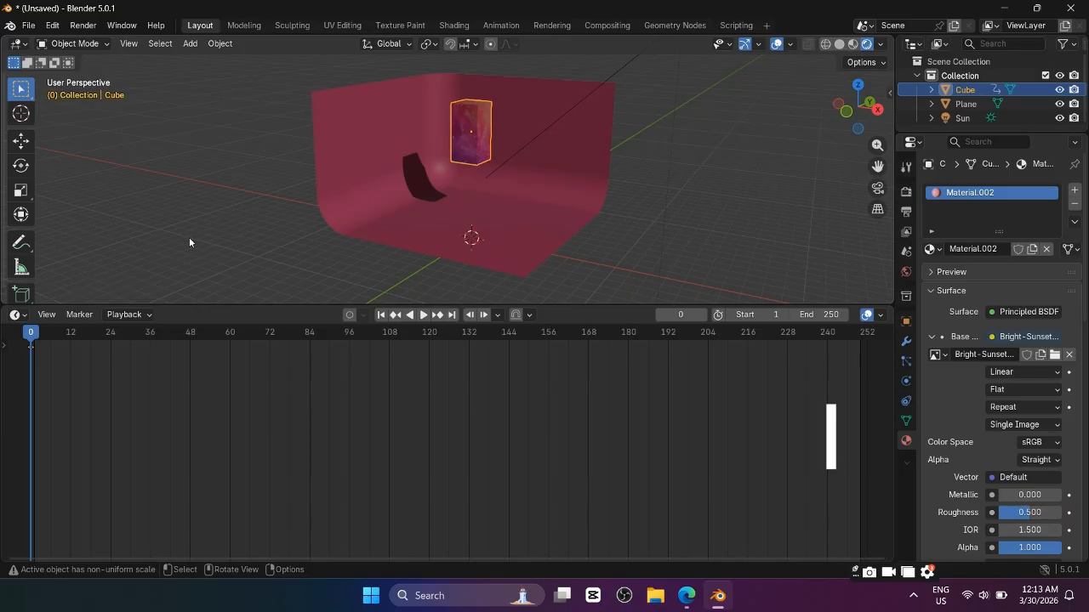
Step: Go to frame 100 and lower the box along Z back onto the backdrop floor
drag(31, 333, 65, 335)
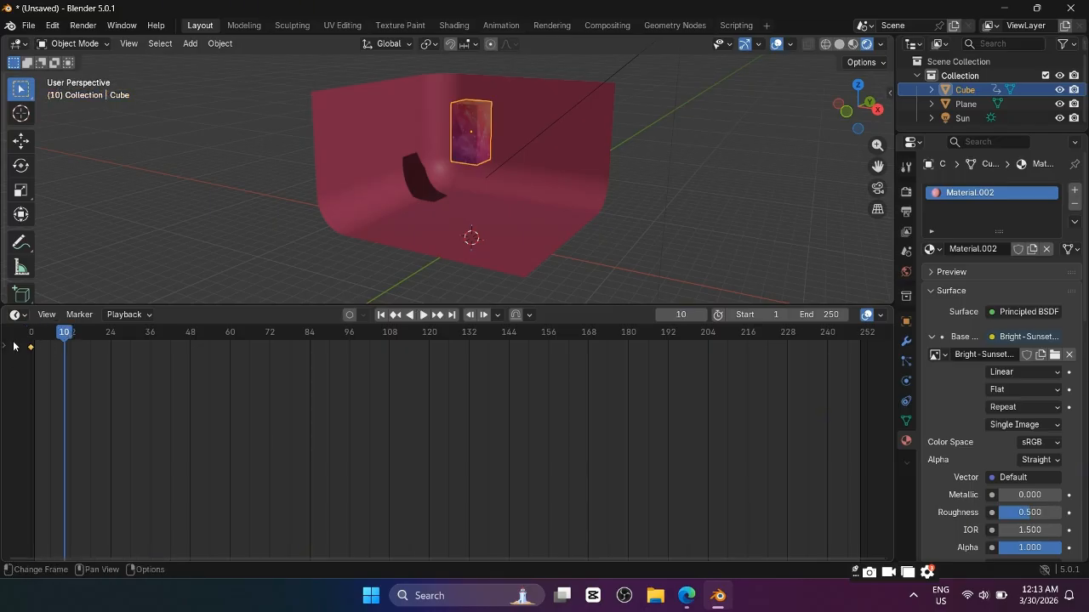
click(32, 333)
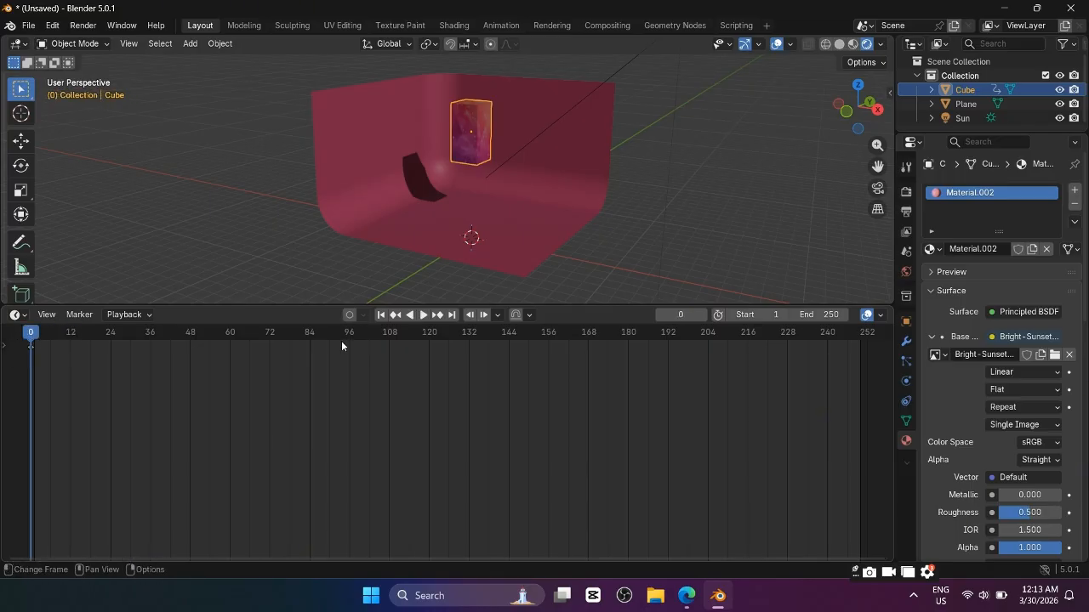
drag(368, 333, 362, 335)
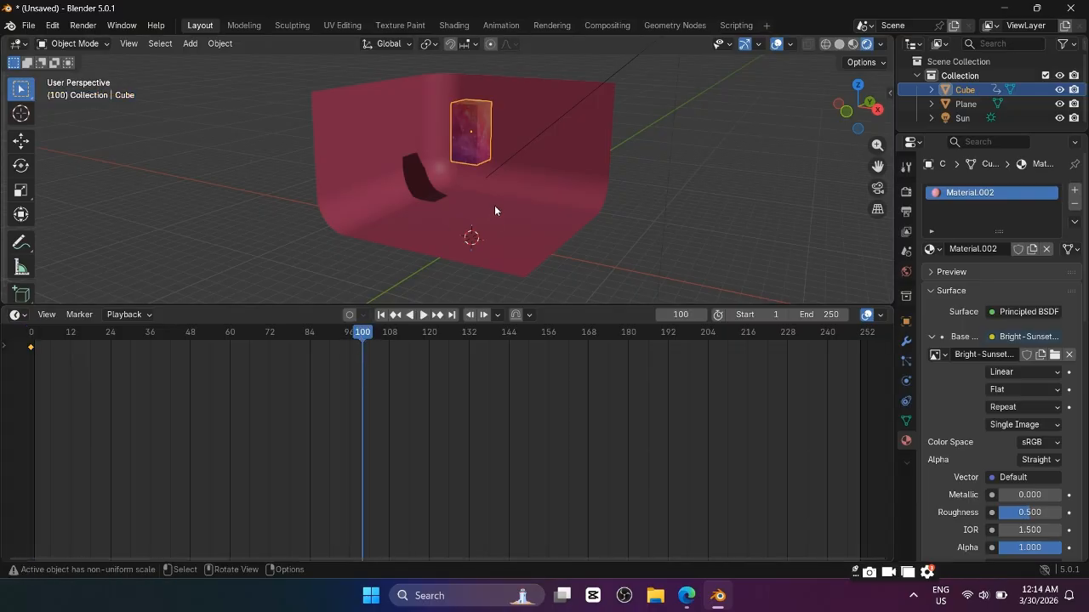
key(g)
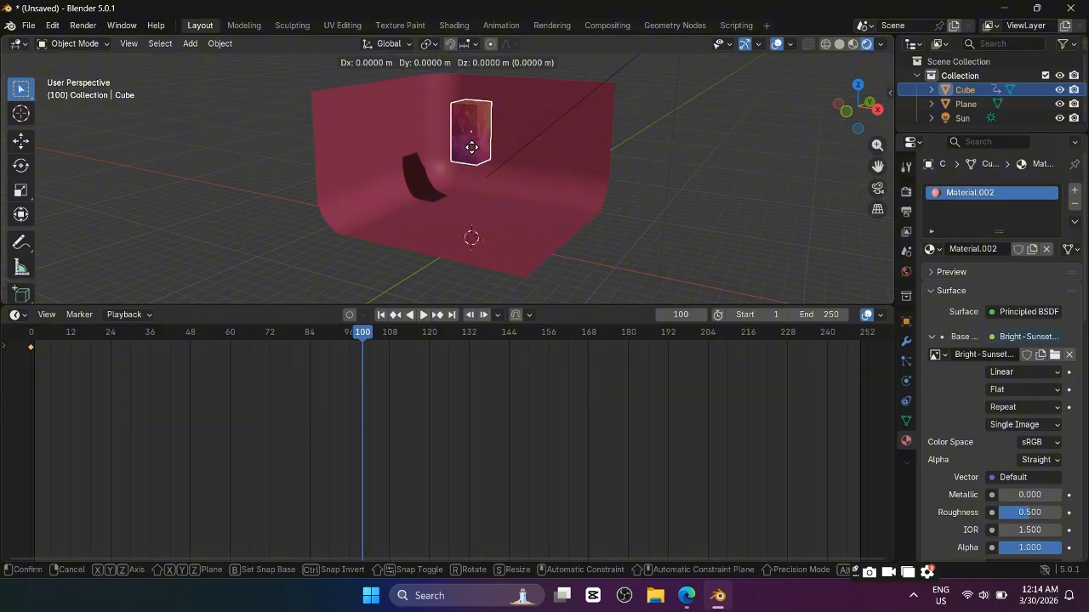
key(z)
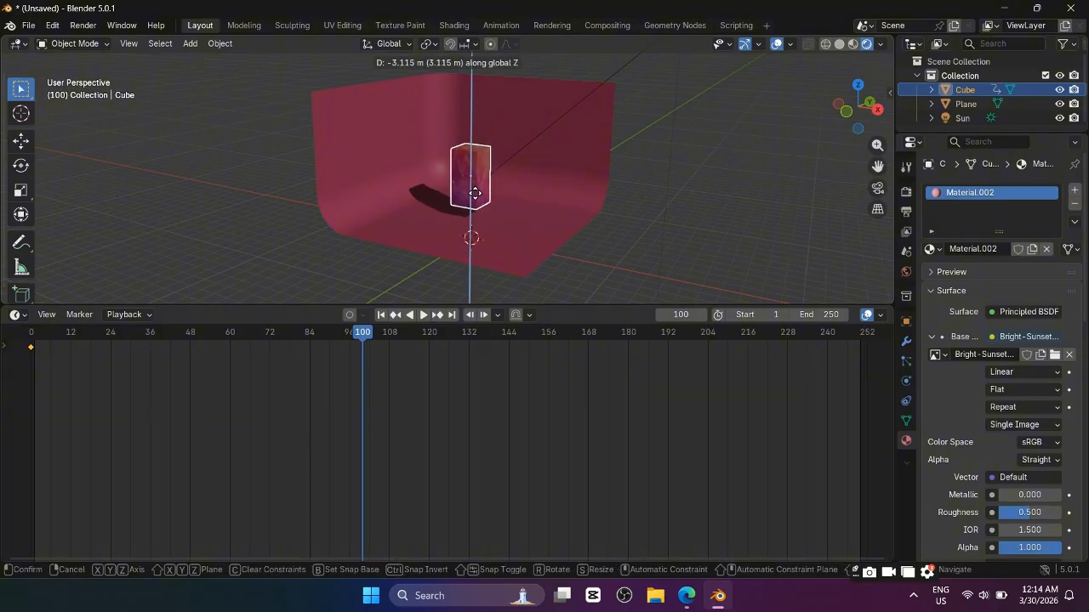
click(476, 206)
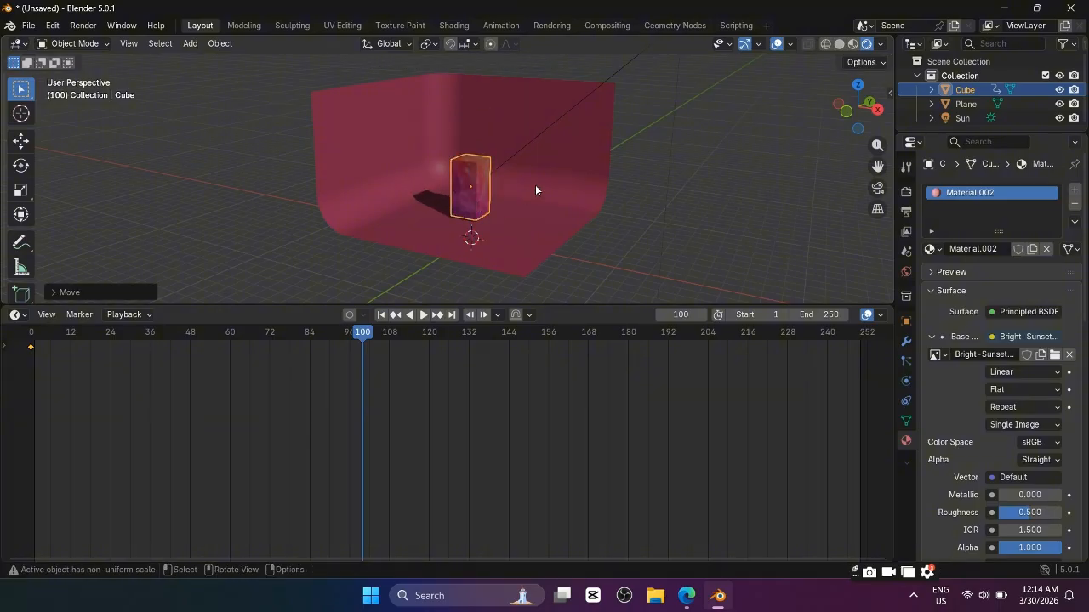
Step: Rotate the box about the Z axis and insert a keyframe at frame 100
key(r)
key(z)
click(409, 198)
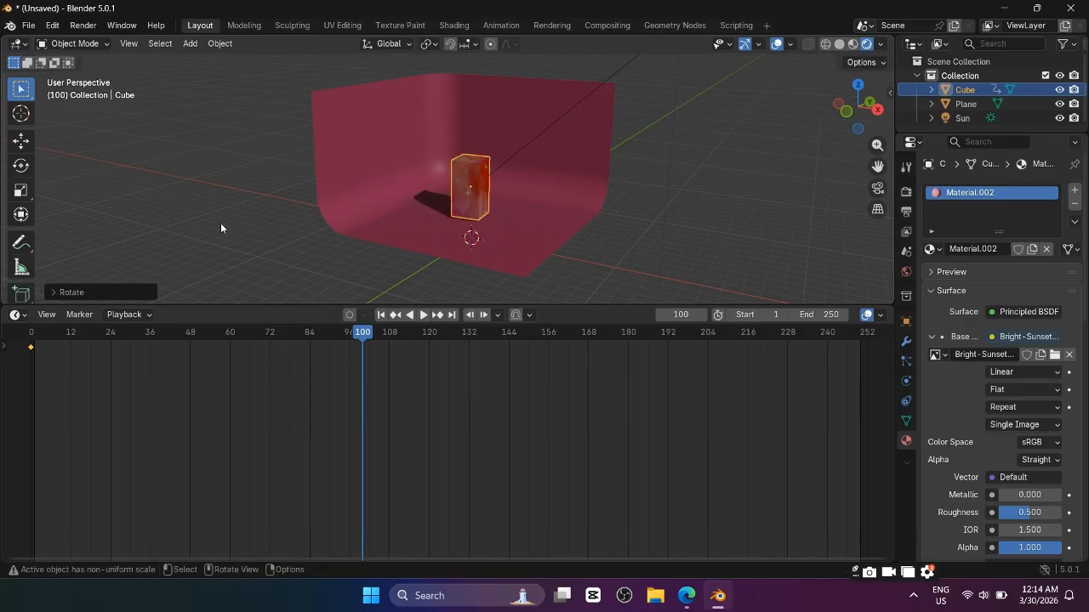
key(i)
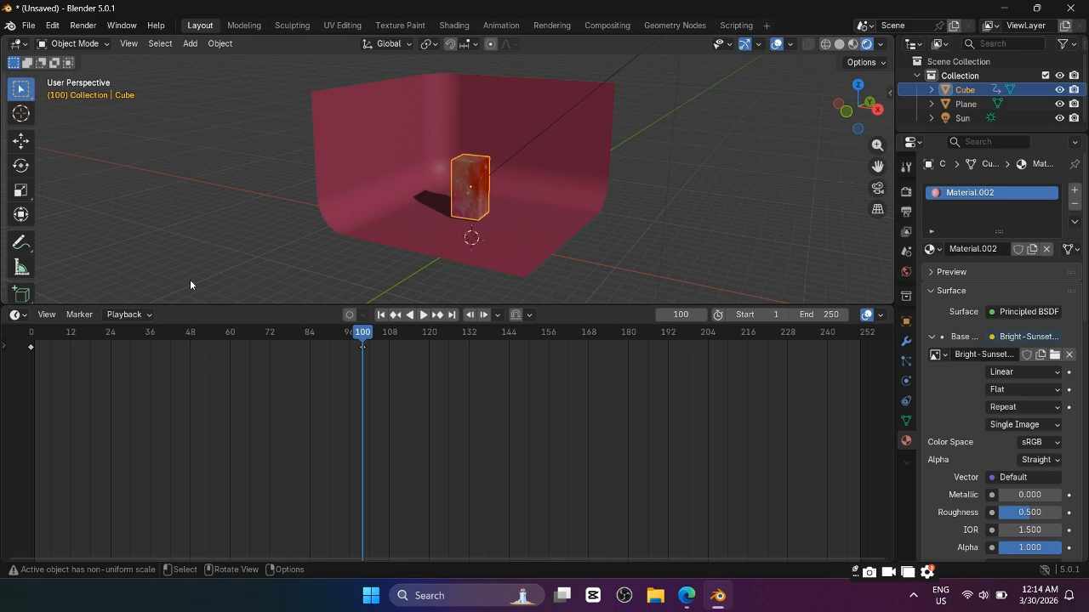
Step: Play the box animation from frame 0, and show the scene's output properties
drag(162, 332, 30, 338)
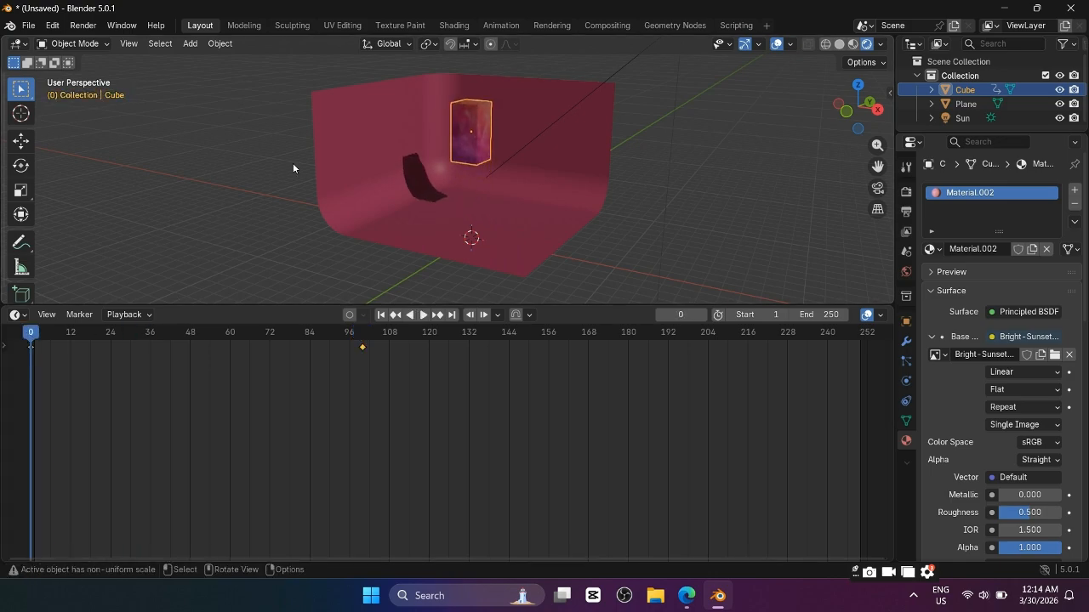
key(space)
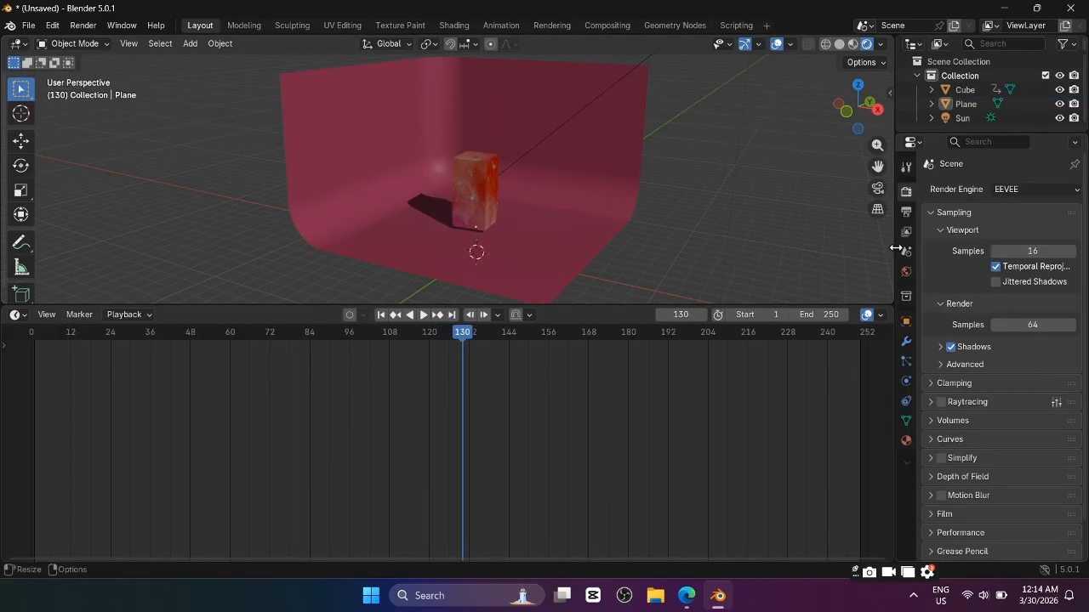
click(910, 213)
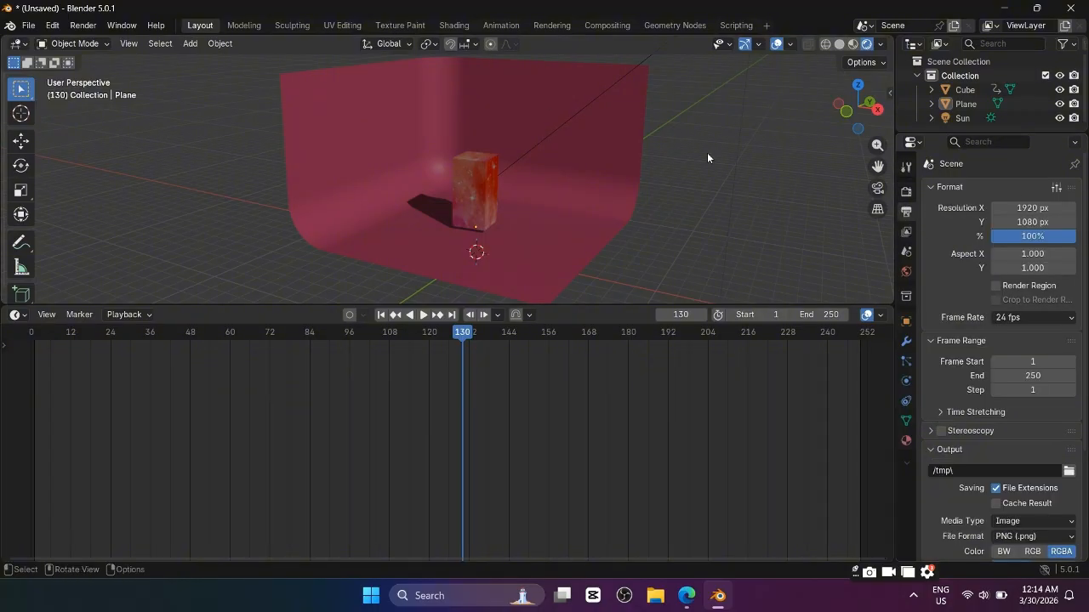
Step: Add a camera, place it outside the backdrop's open side, and look through it
scroll(706, 156, down, 2)
key(shift+a)
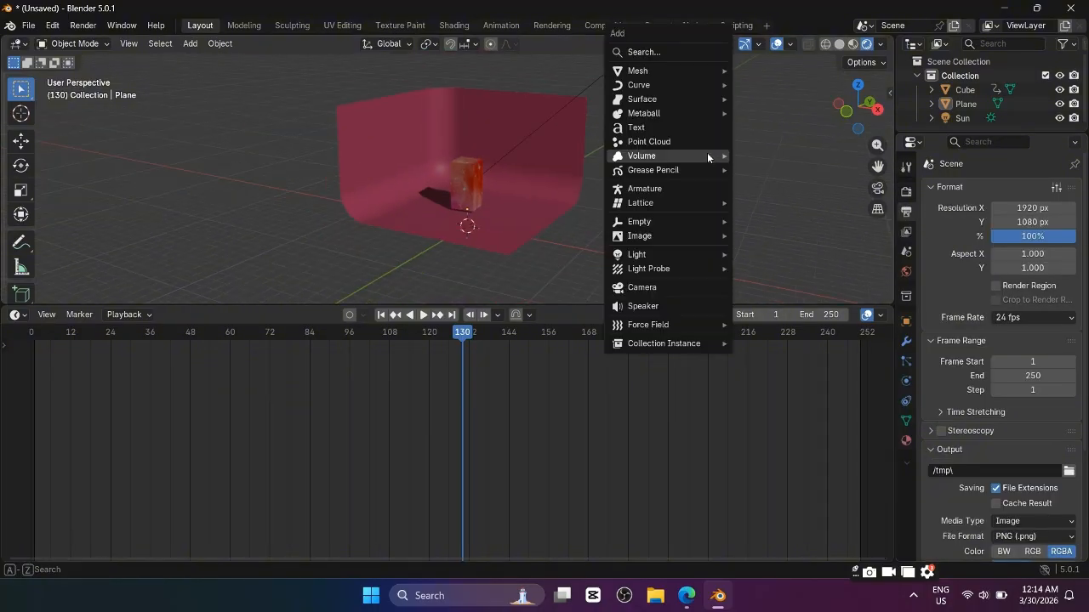
click(699, 284)
key(g)
click(676, 207)
middle_drag(681, 206, 776, 205)
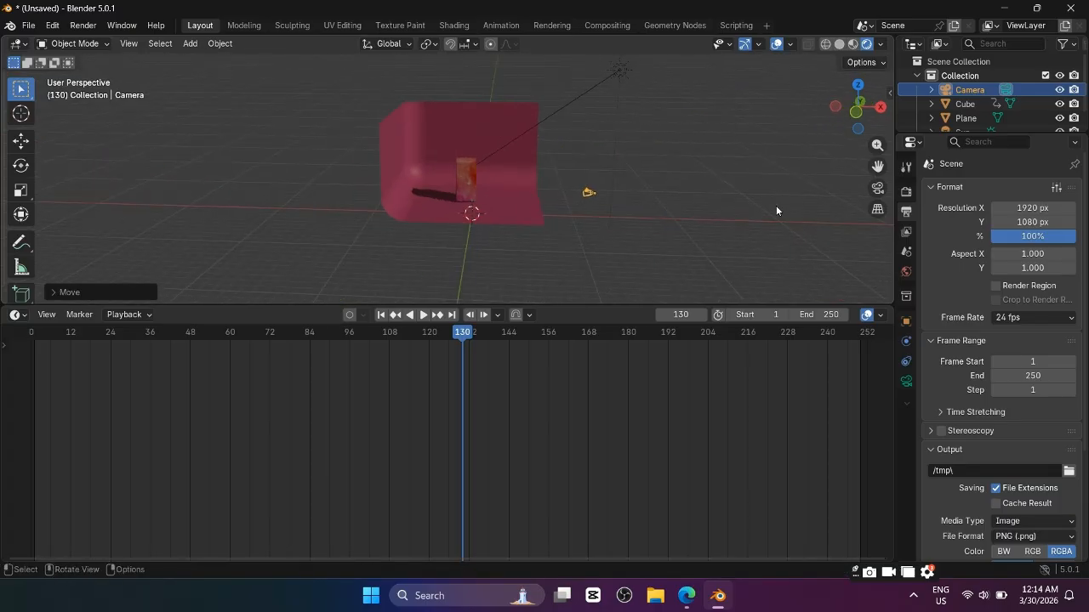
key(KP_0)
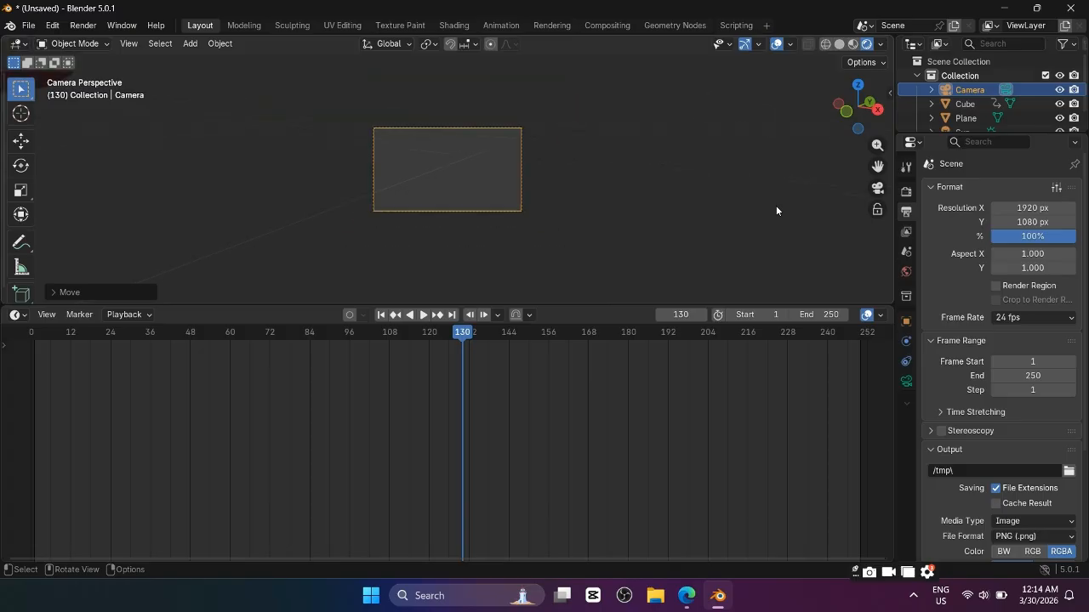
Step: Move the camera in among the backdrop and box while looking through it, and leave the camera view
key(g)
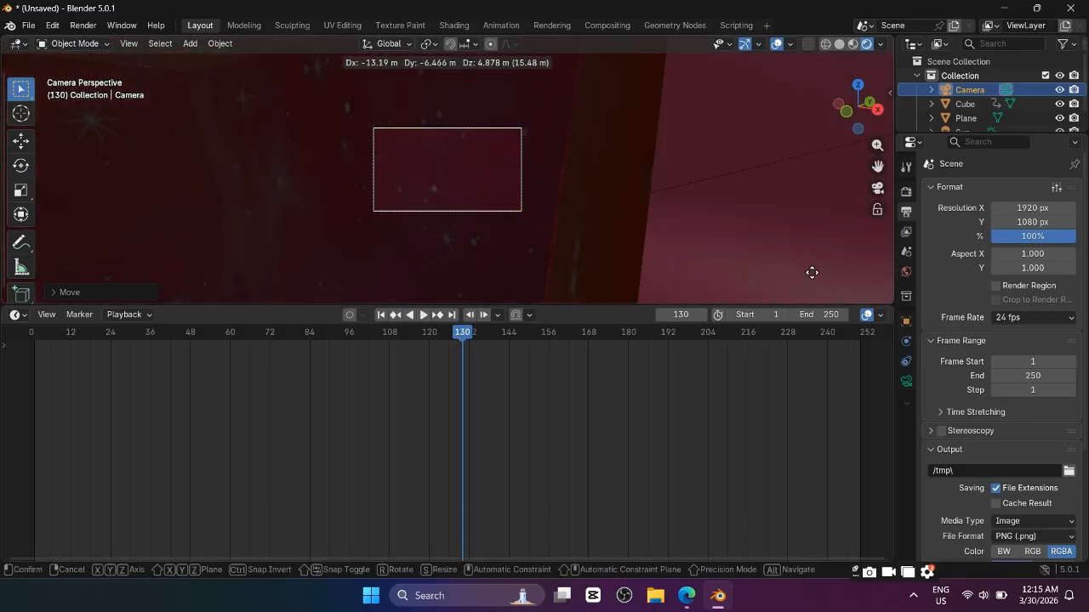
click(774, 138)
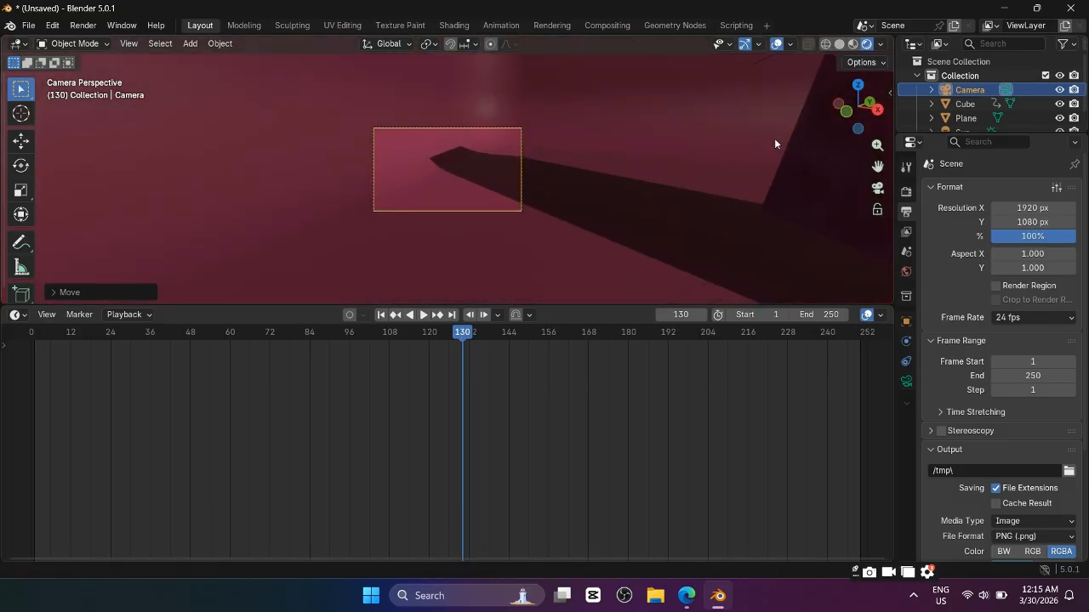
key(KP_0)
Step: Pull the camera back from the box toward the backdrop's open side and look through it
middle_drag(599, 144, 623, 197)
scroll(557, 156, up, 7)
scroll(624, 198, down, 2)
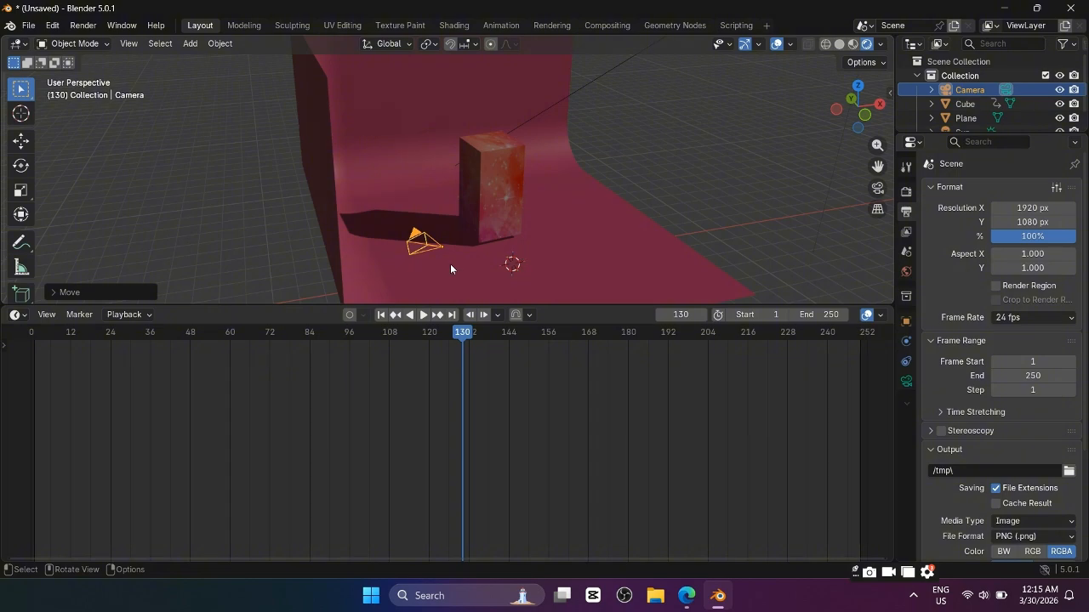
key(g)
click(716, 189)
middle_drag(717, 190, 534, 176)
key(KP_0)
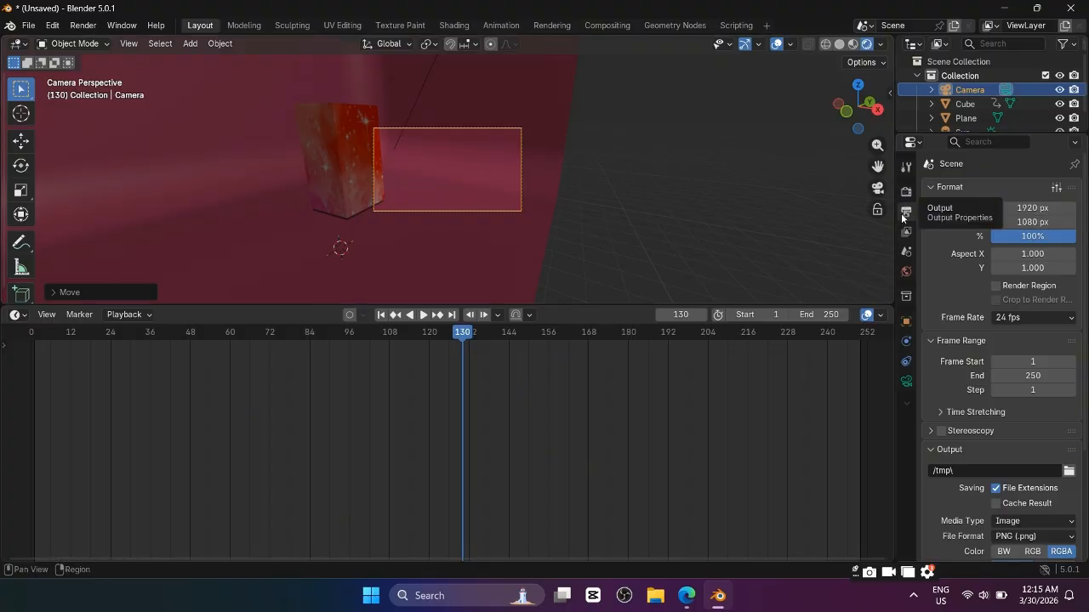
Step: Set the output resolution to 1080 px in X and 1920 px in Y for a portrait frame
click(1035, 210)
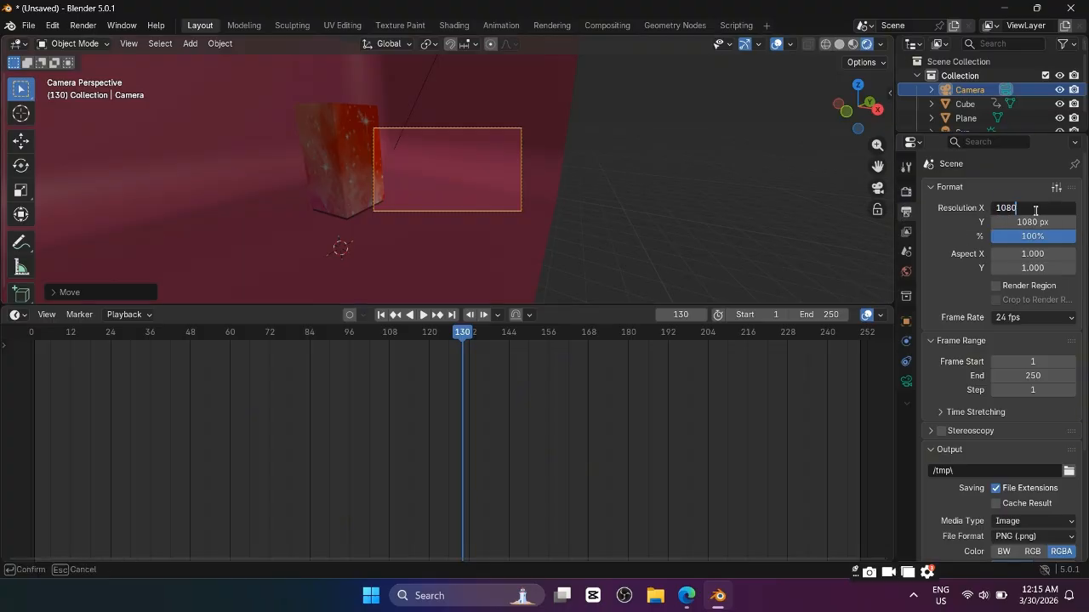
click(1045, 222)
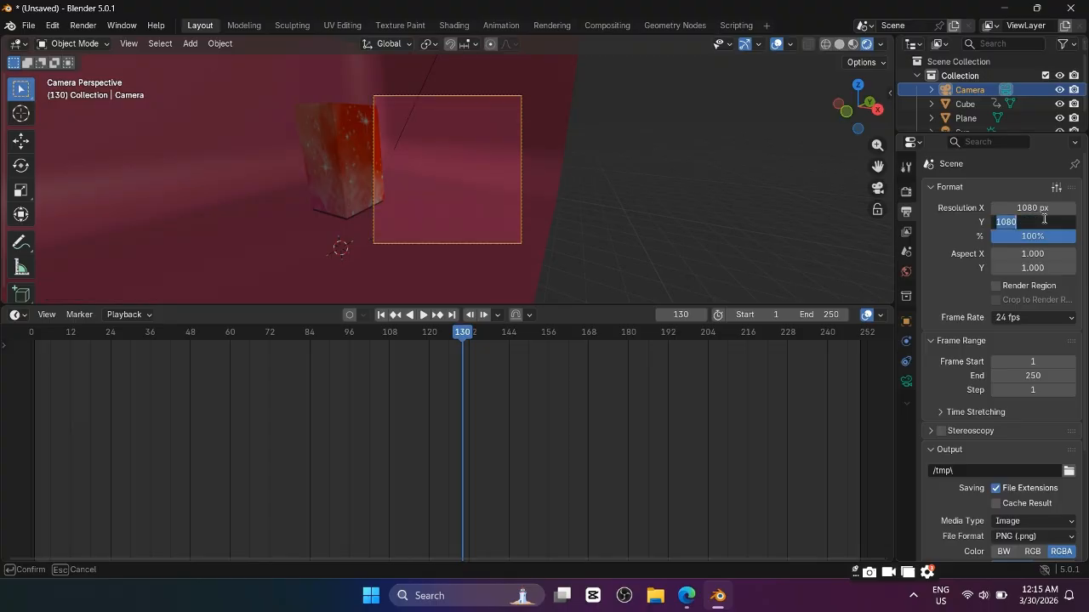
key(Return)
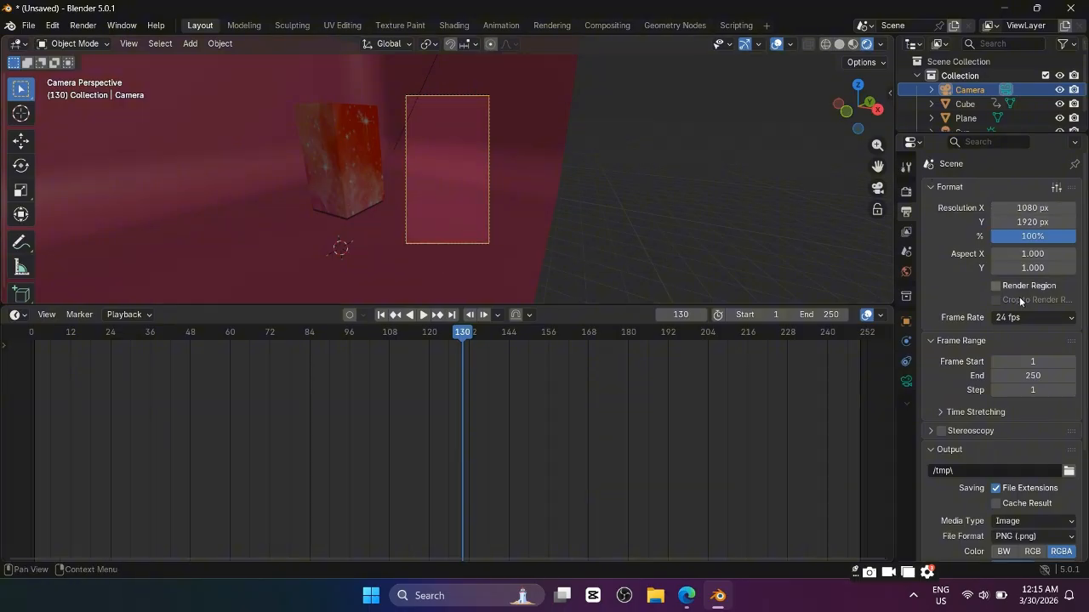
Step: Move the playhead to frame 120 and set the scene's end frame to 120
click(380, 335)
drag(380, 335, 429, 345)
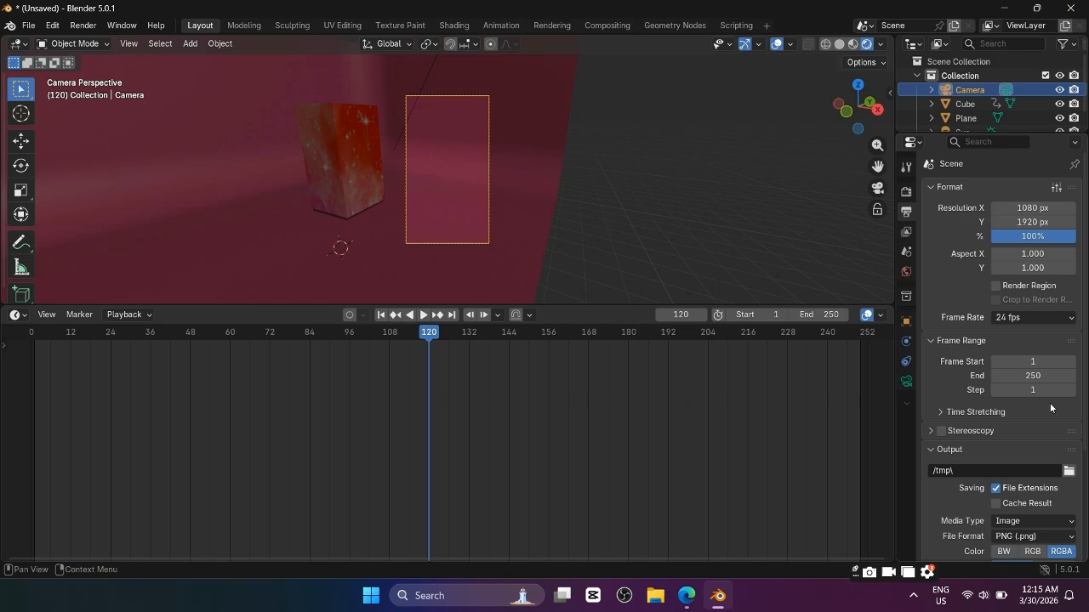
click(1012, 379)
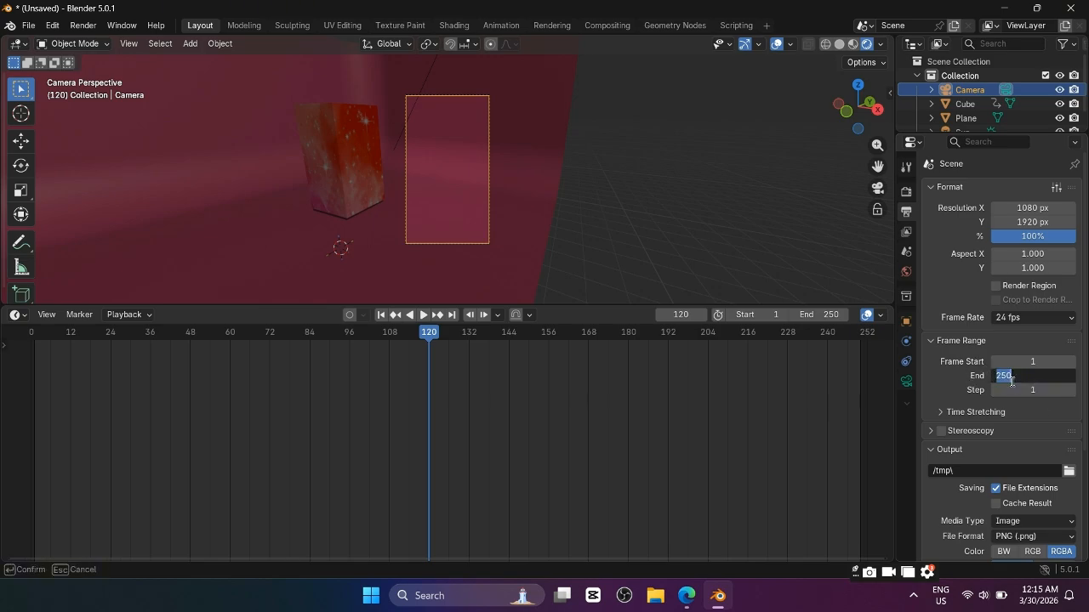
key(Return)
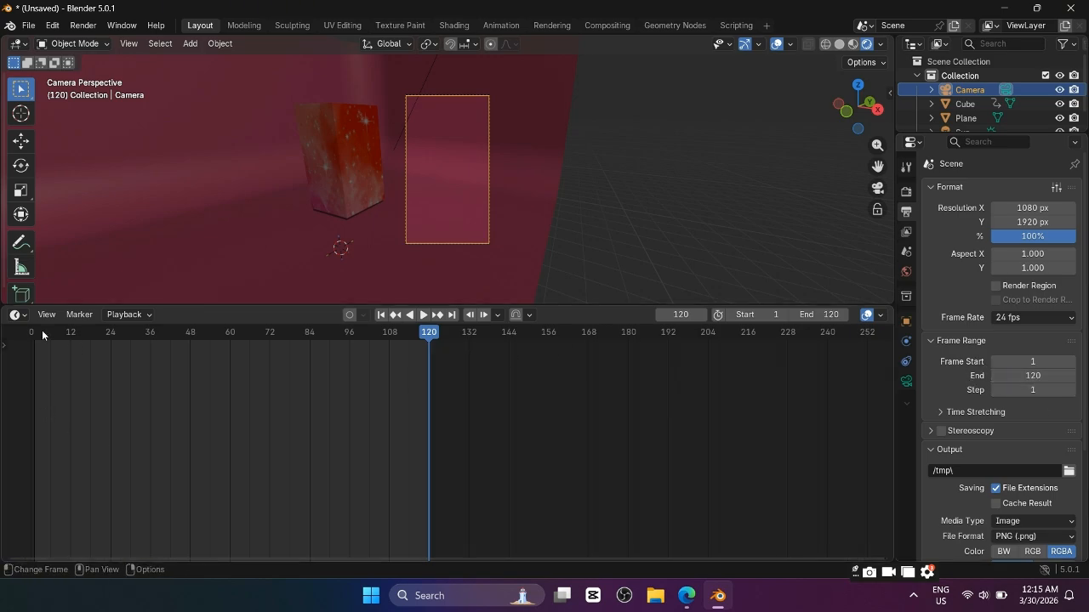
Step: Keyframe the camera at frame 0, and at frame 84 reposition it so the box fills its frame and keyframe it again
drag(43, 331, 261, 310)
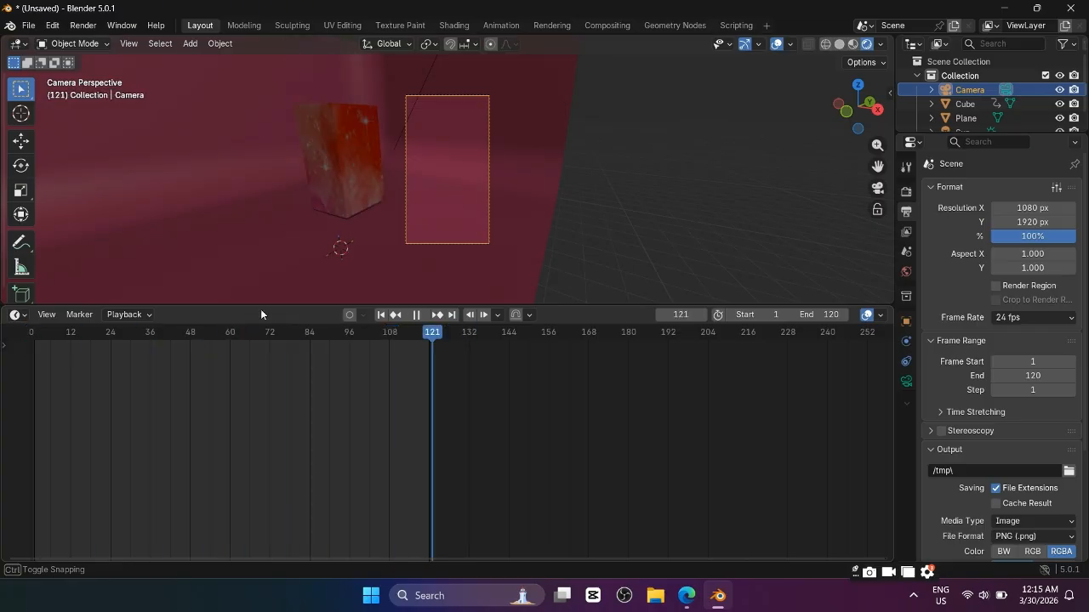
key(Escape)
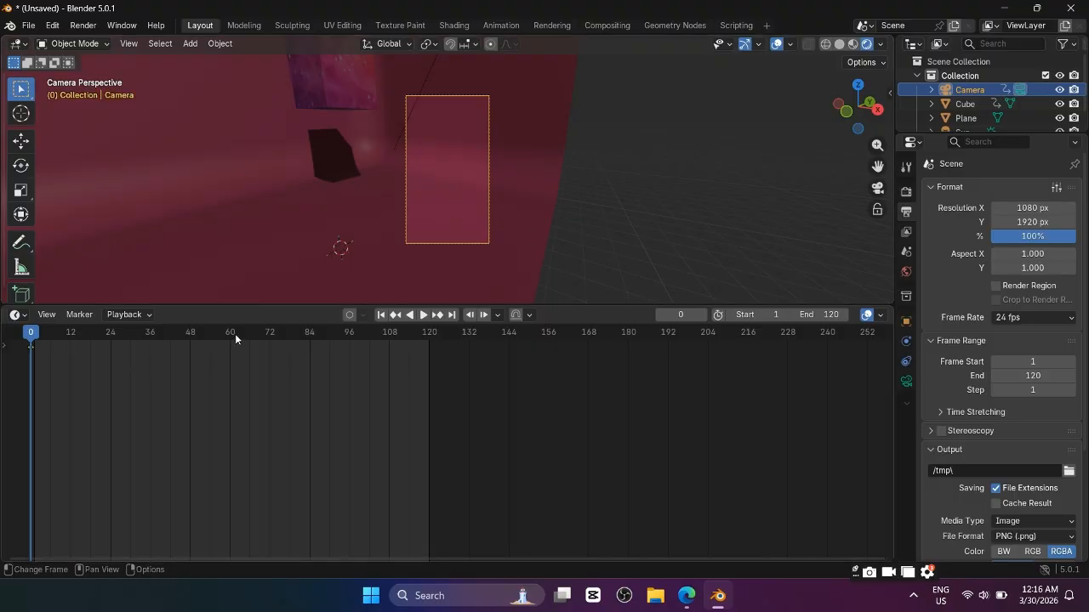
mouse_move(306, 336)
mouse_down()
mouse_move(338, 336)
mouse_move(308, 334)
mouse_up()
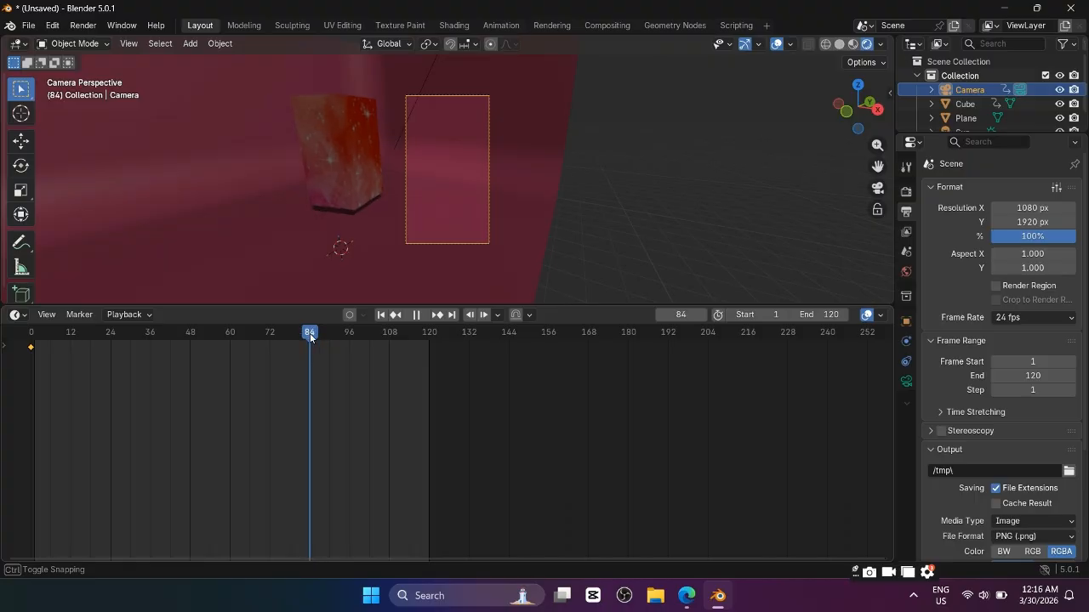
key(g)
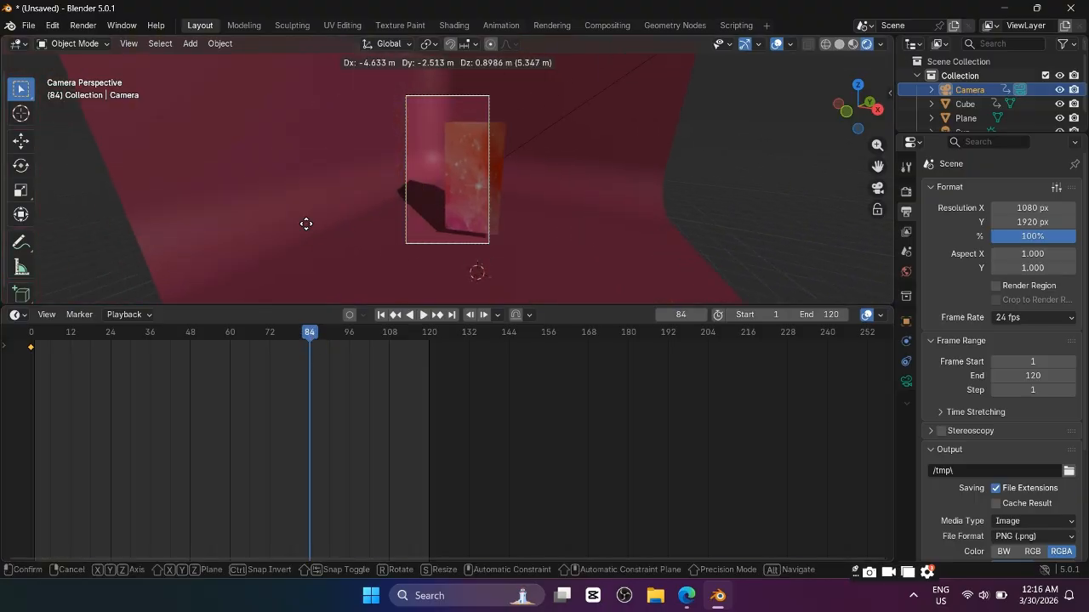
click(340, 241)
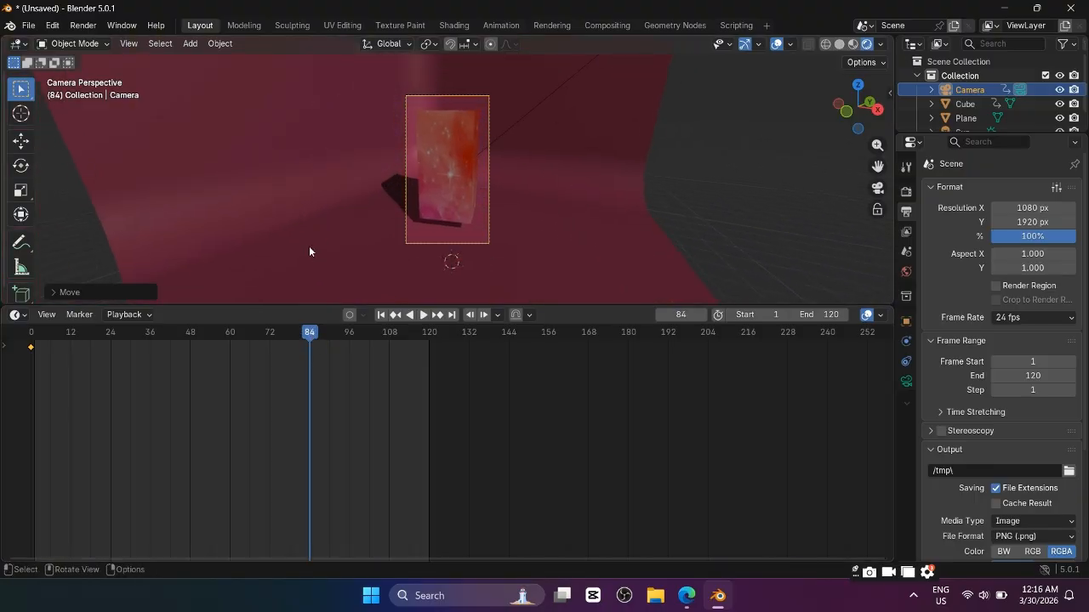
key(i)
Step: Play the animation from frame 0 to check the camera move toward the box
click(30, 336)
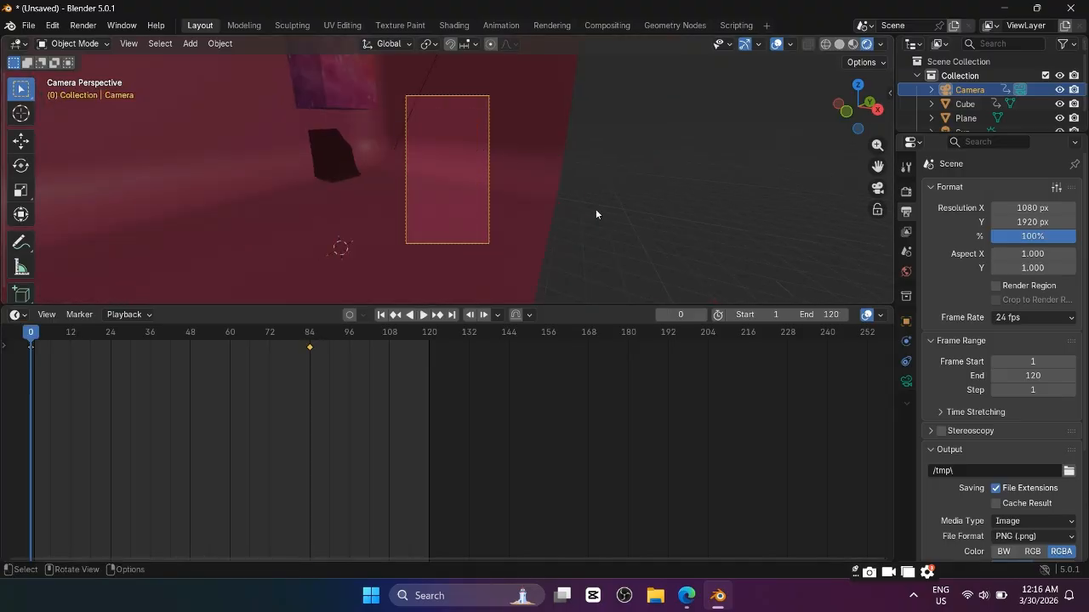
key(space)
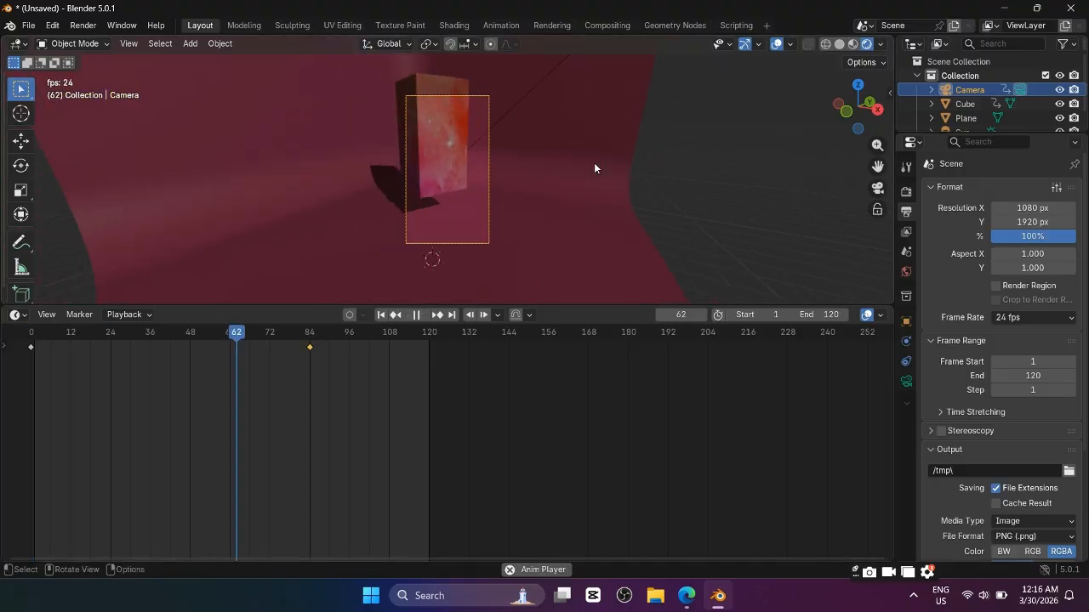
key(space)
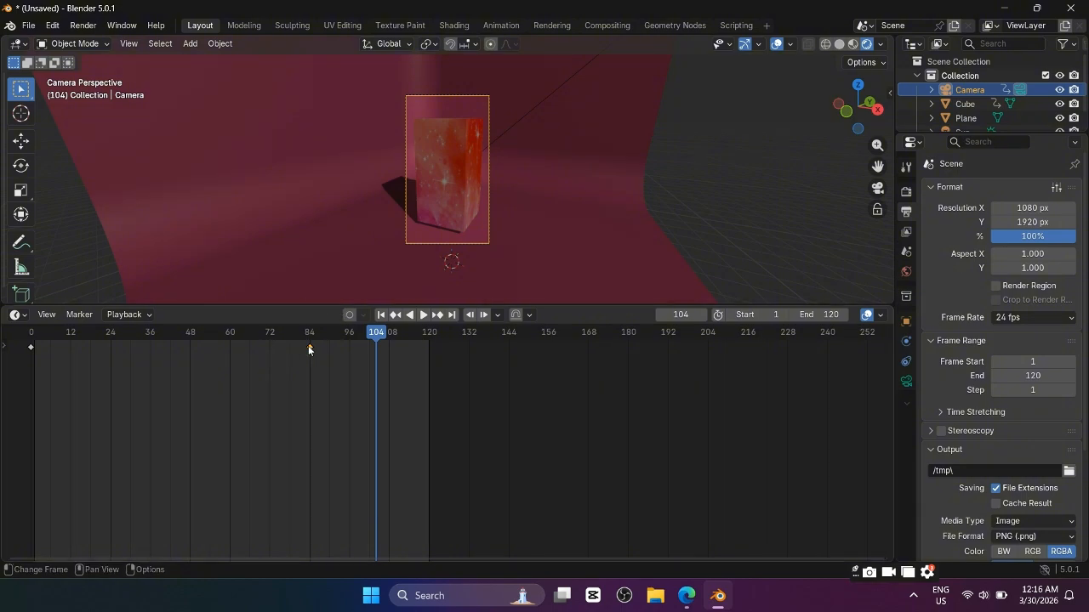
Step: Try a faster camera move by shifting its second keyframe to about frame 40, and play the animation
drag(309, 349, 197, 349)
key(g)
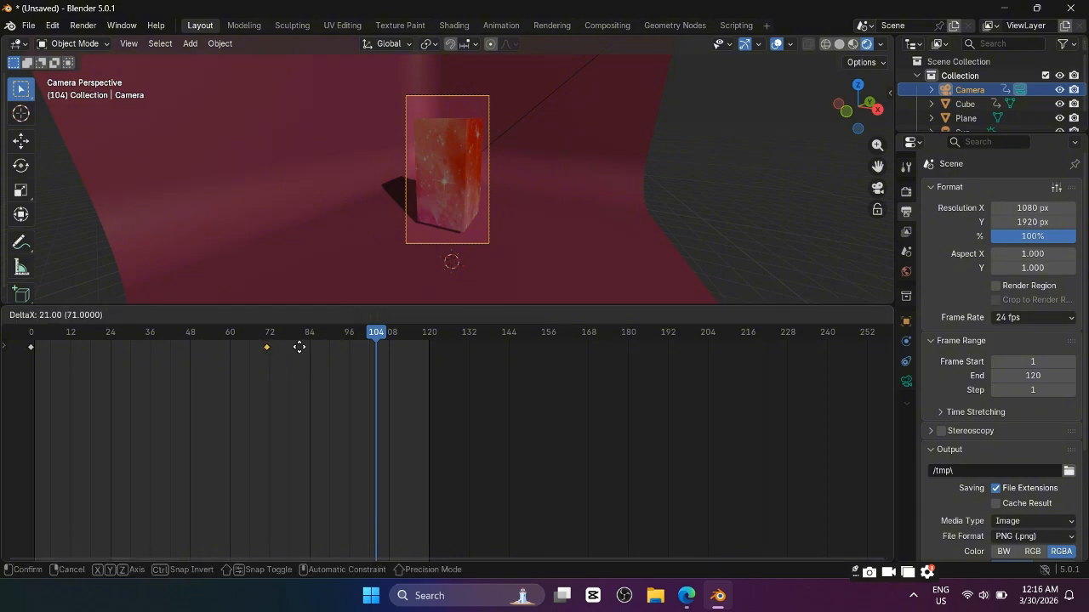
mouse_move(299, 347)
mouse_down()
mouse_move(122, 337)
mouse_move(167, 343)
mouse_up()
click(78, 317)
drag(44, 334, 26, 350)
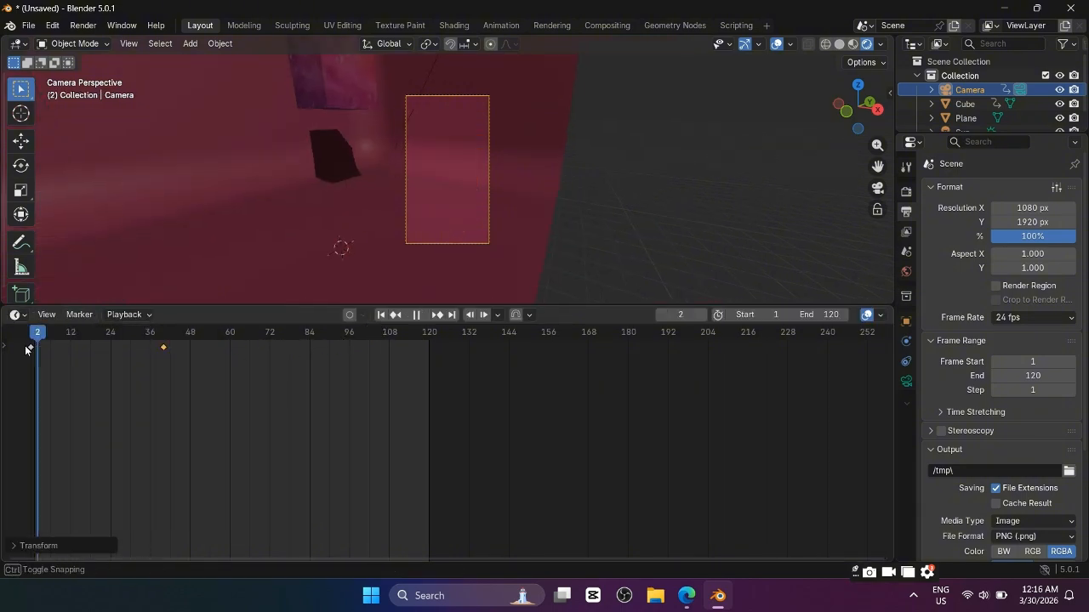
key(space)
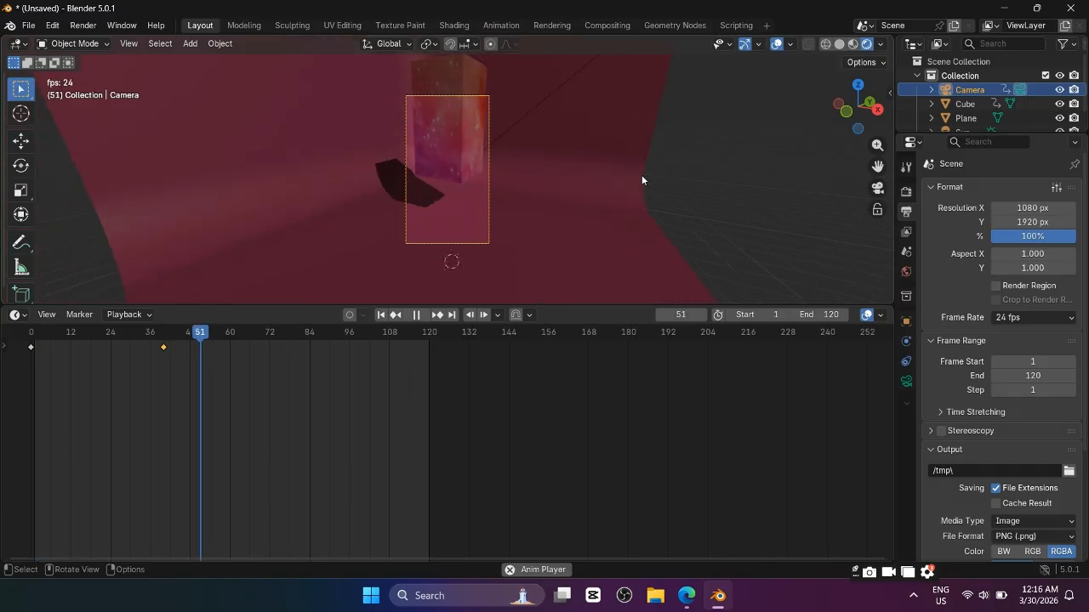
key(space)
Step: Retime the camera's second keyframe, trying about frame 111 with a playback and settling on frame 72
drag(164, 345, 408, 374)
key(space)
click(53, 335)
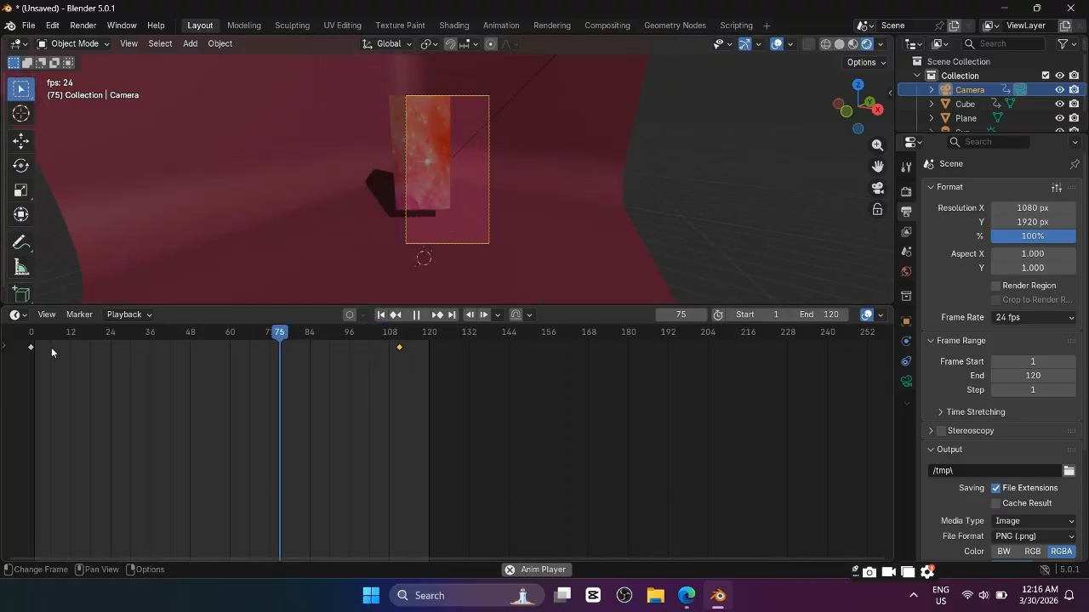
key(space)
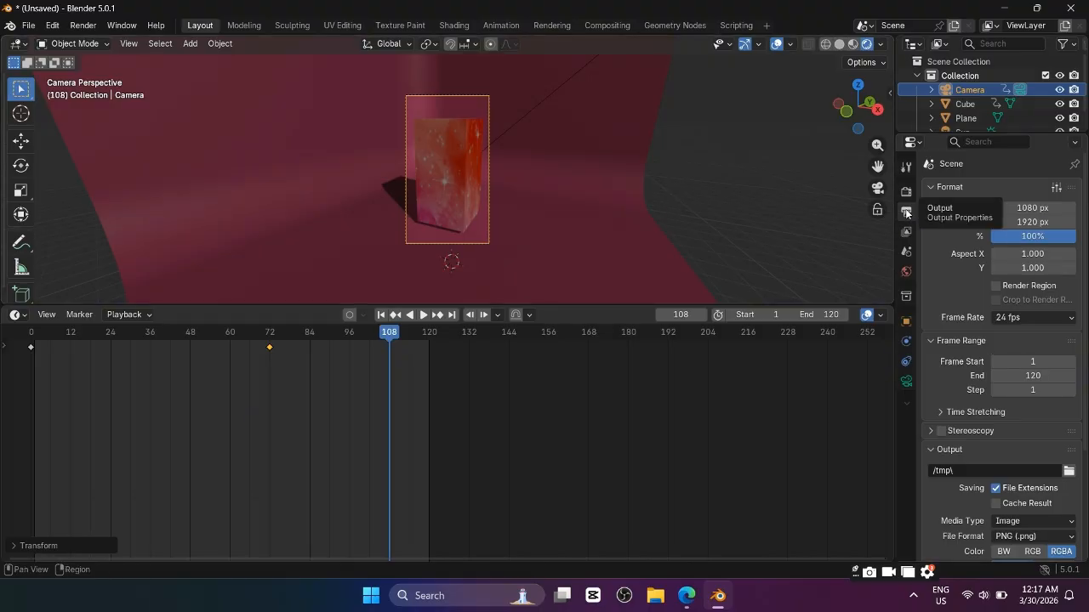
Step: Set the output media type to Video and check the folder where the render is saved
scroll(1042, 321, down, 2)
scroll(1043, 323, down, 3)
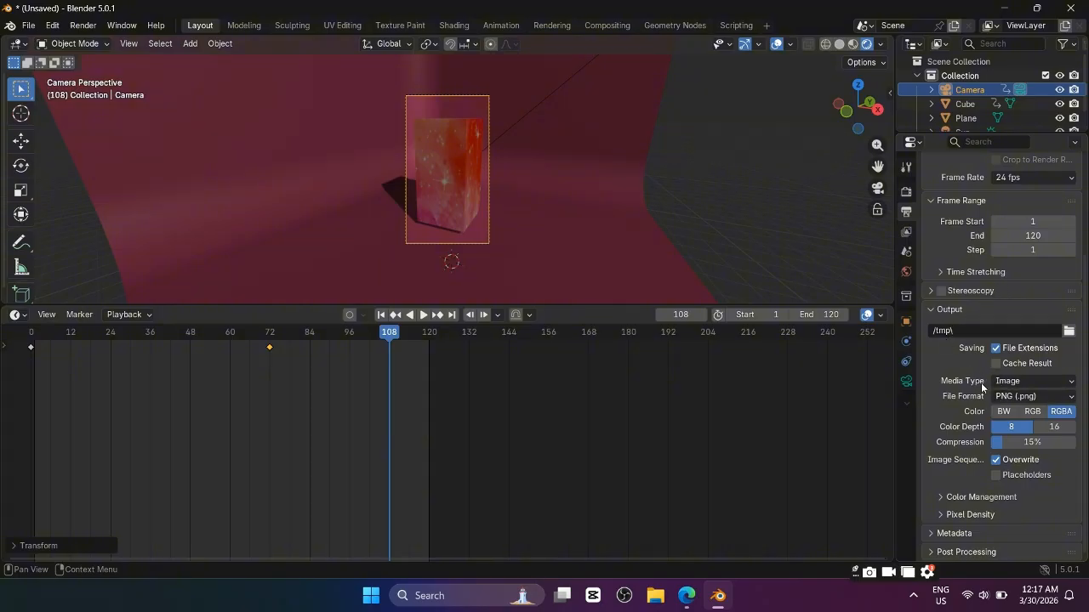
click(1024, 381)
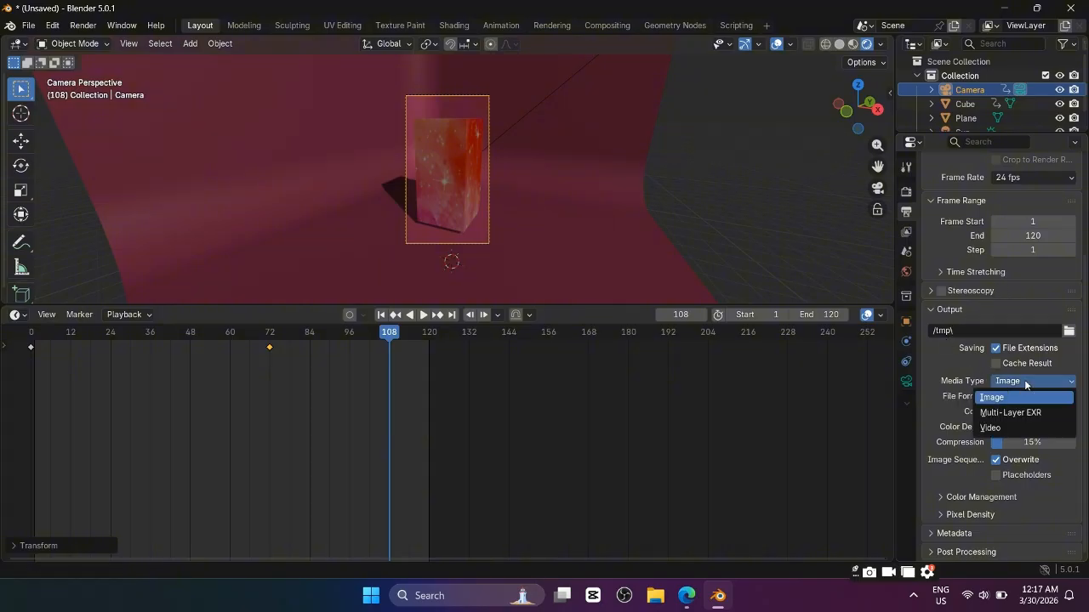
click(1019, 428)
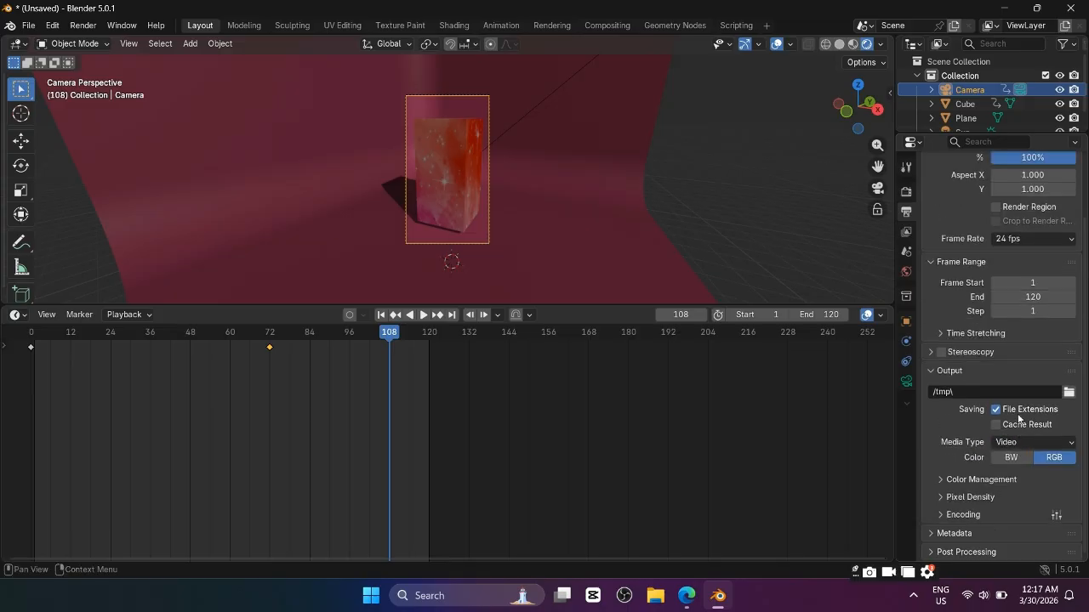
click(1068, 394)
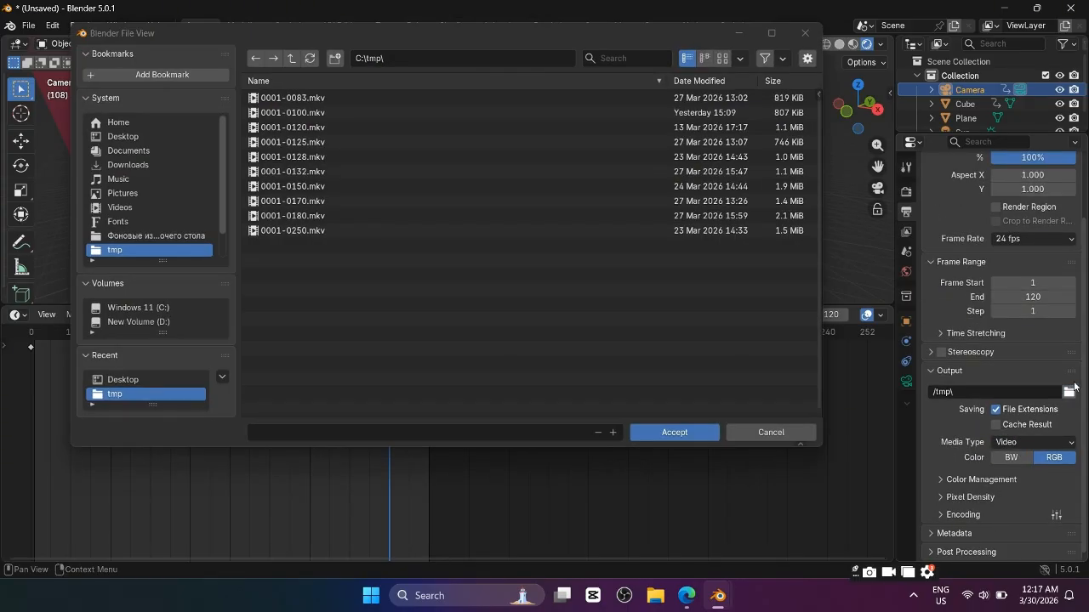
key(Escape)
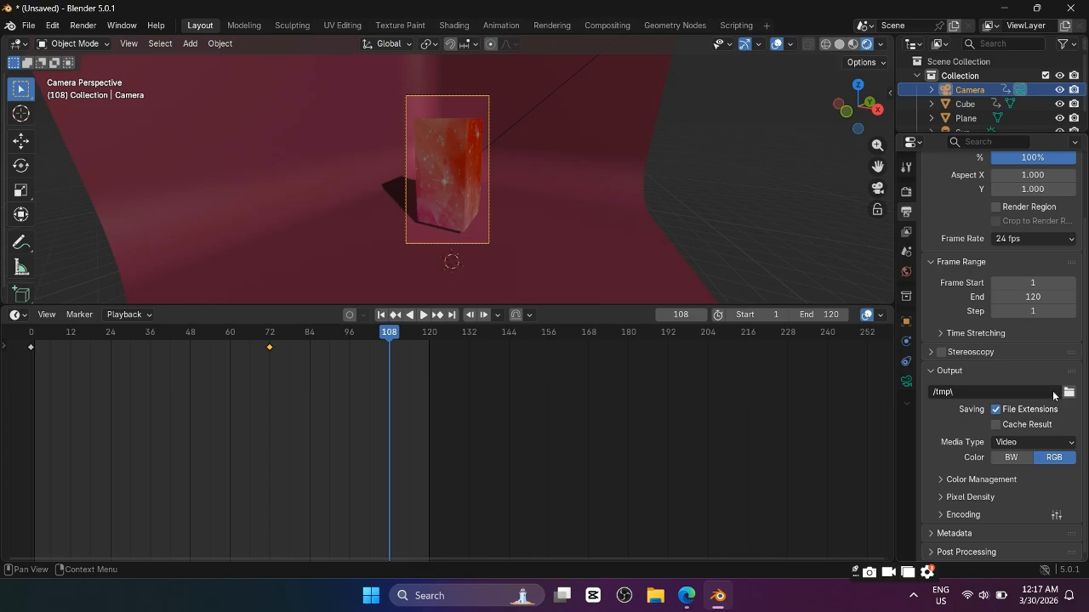
Step: Render the full animation to a video file
scroll(1020, 387, up, 3)
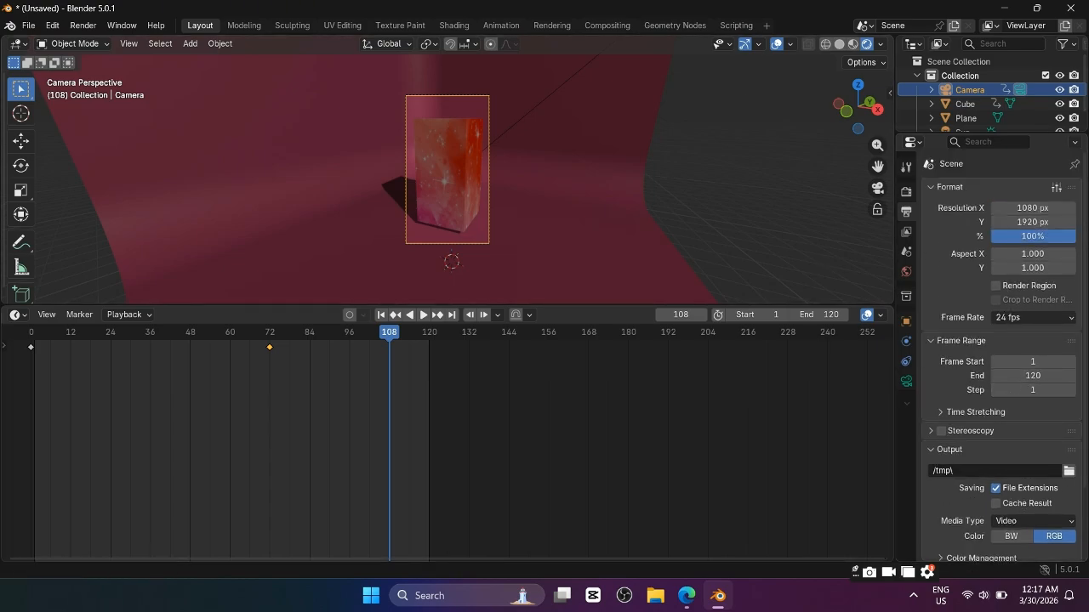
click(83, 25)
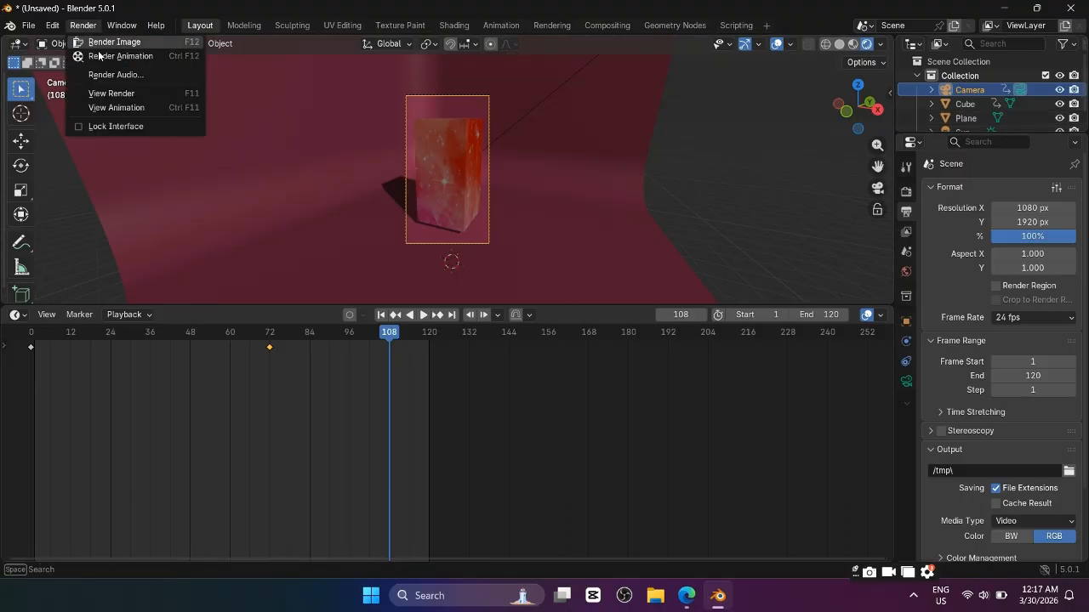
click(98, 55)
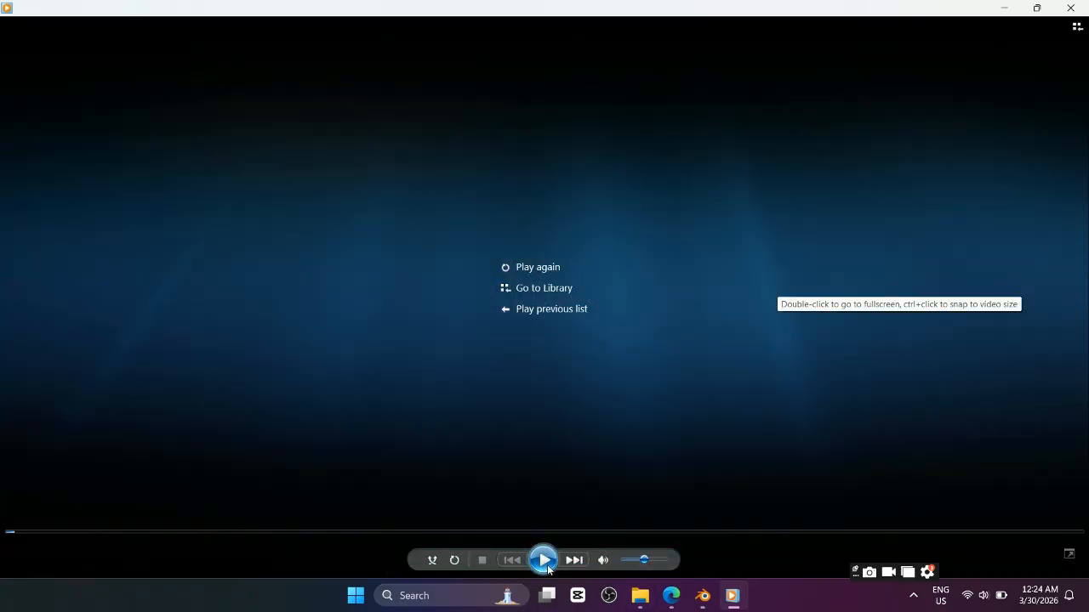
Step: Play the rendered video 0001-0120 in the media player several times to review the animation
click(544, 561)
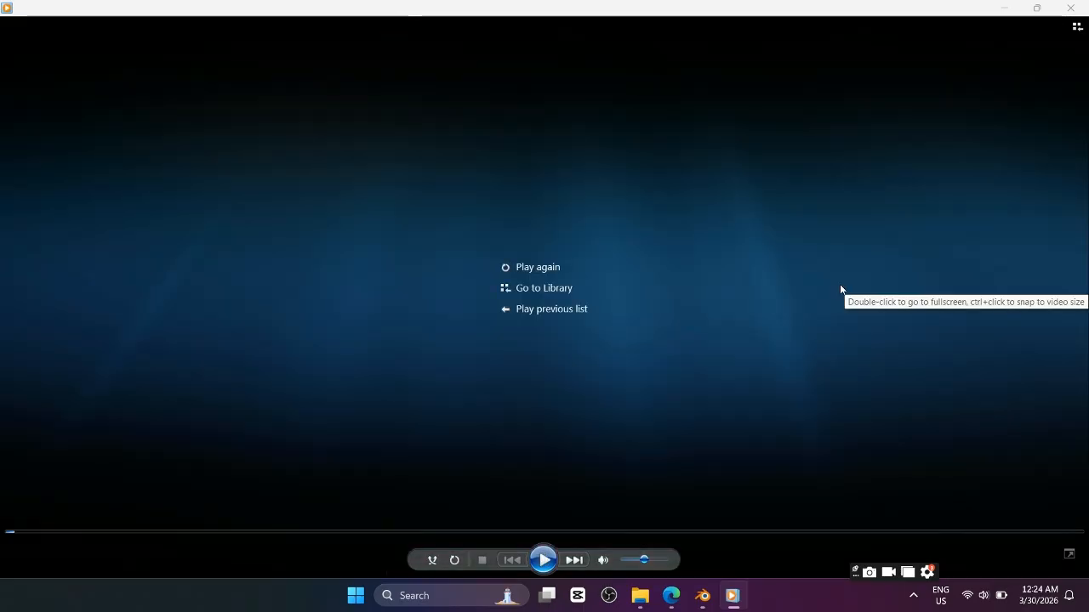
click(545, 561)
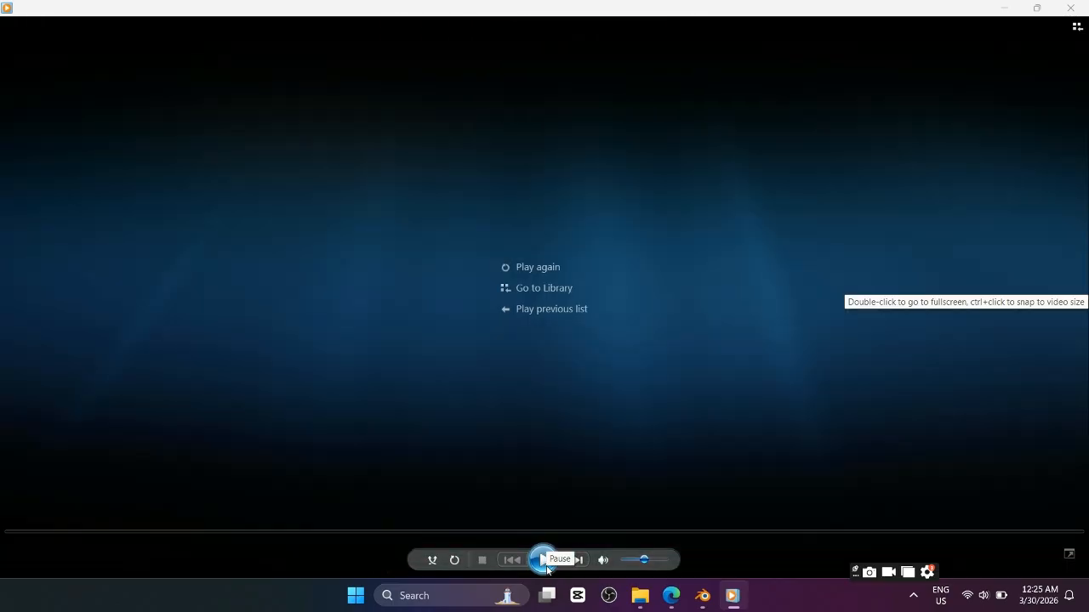
click(544, 559)
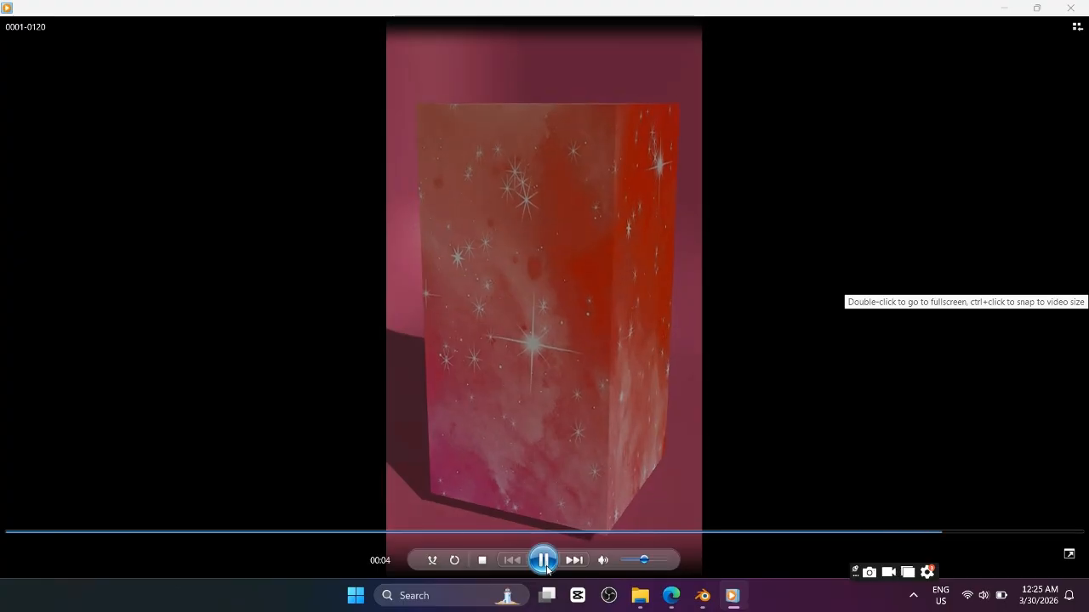
click(544, 560)
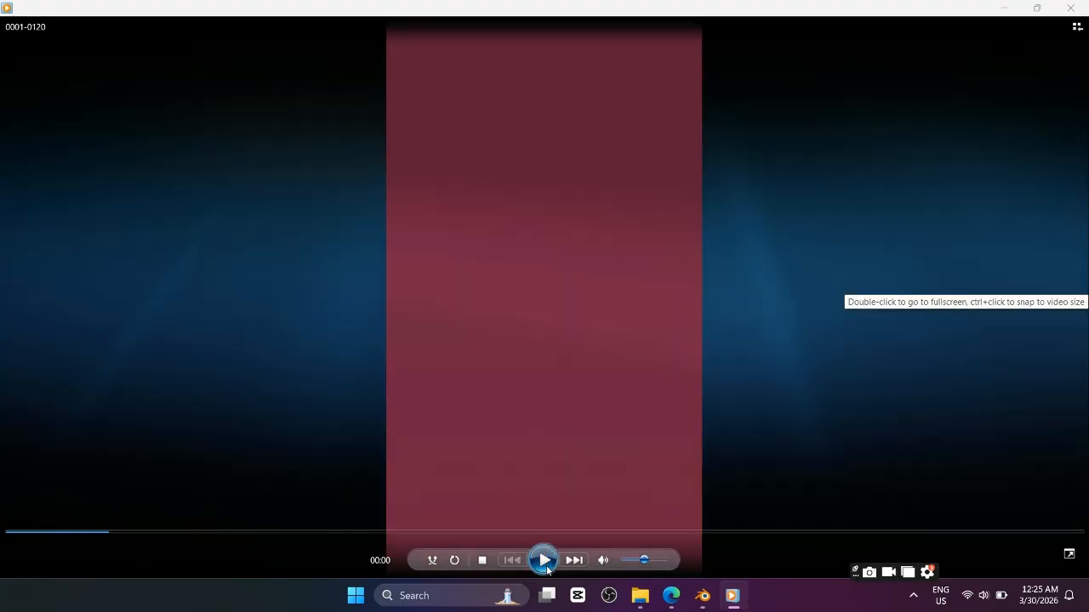